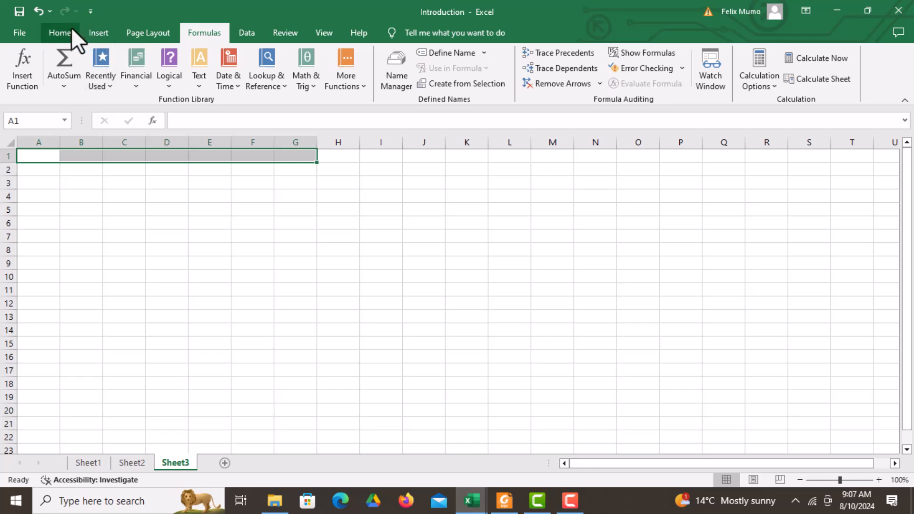
Step: Merge and center the selected cells A1 to G1 on Sheet3
{"action": "left_click", "coordinate": [61, 33]}
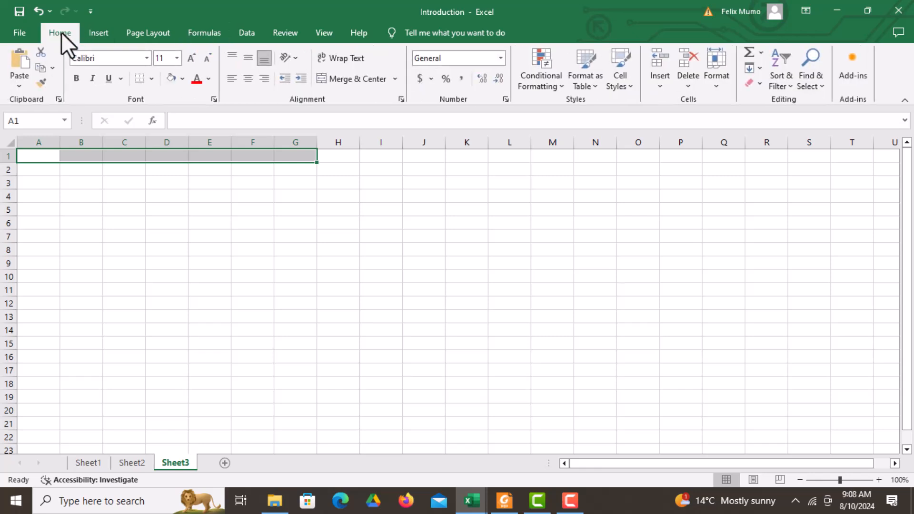
{"action": "left_click", "coordinate": [345, 80]}
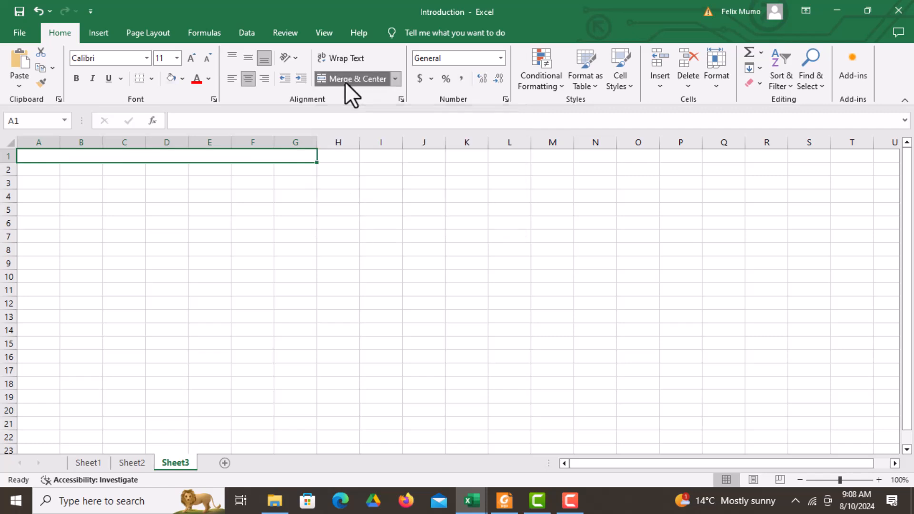
{"action": "left_click", "coordinate": [198, 256]}
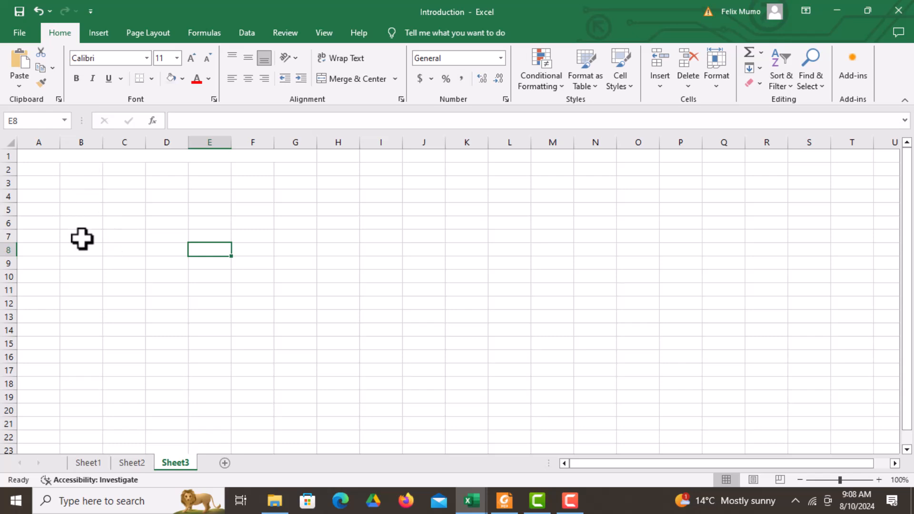
Step: Enter the title "NIBS TECHNICAL COLLEGE." in the merged cell of row 1
{"action": "left_click", "coordinate": [842, 480]}
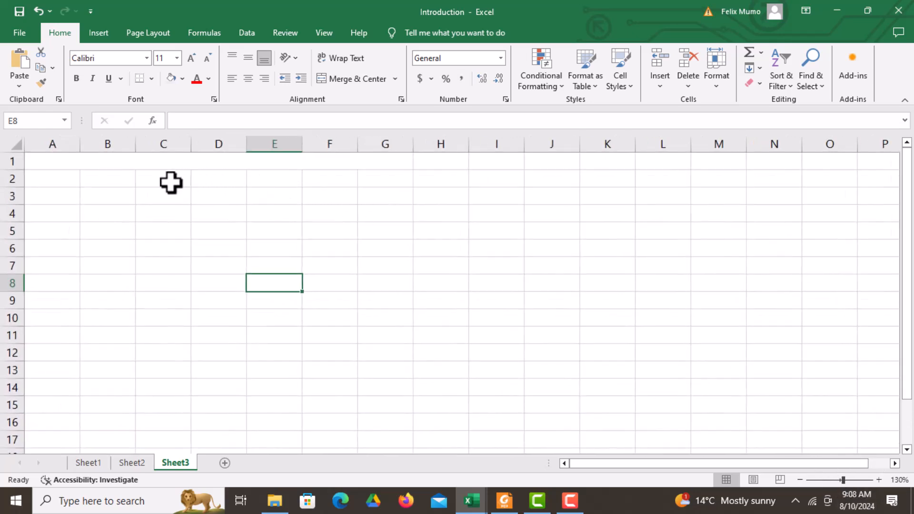
{"action": "left_click", "coordinate": [181, 162]}
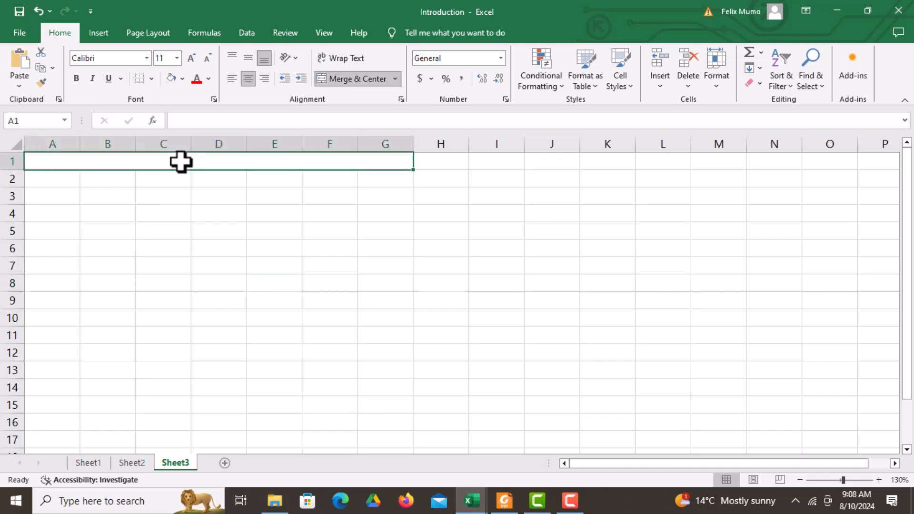
{"action": "type", "text": "NIB"}
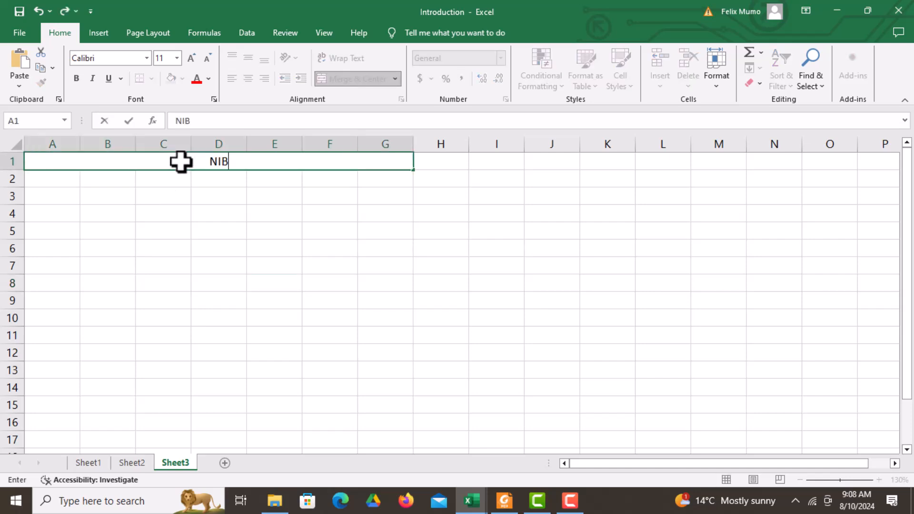
{"action": "type", "text": "S TECHNI"}
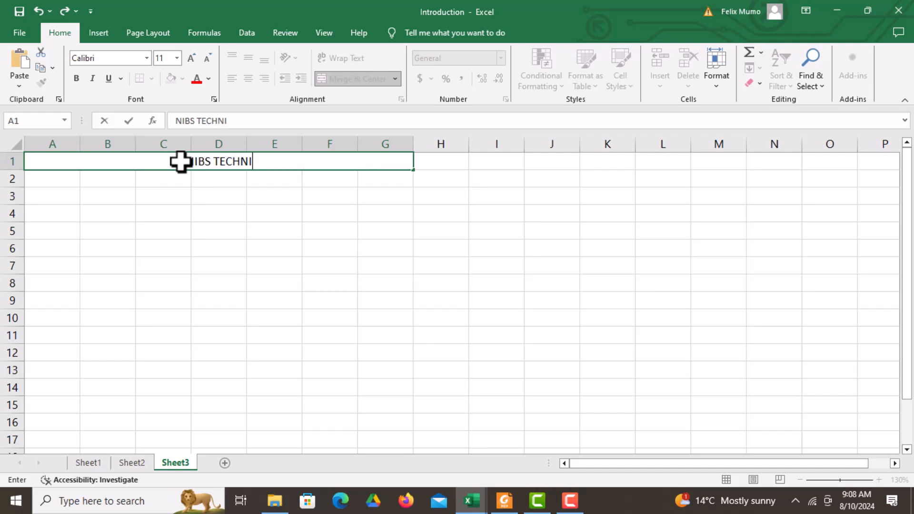
{"action": "type", "text": "CAL COLL"}
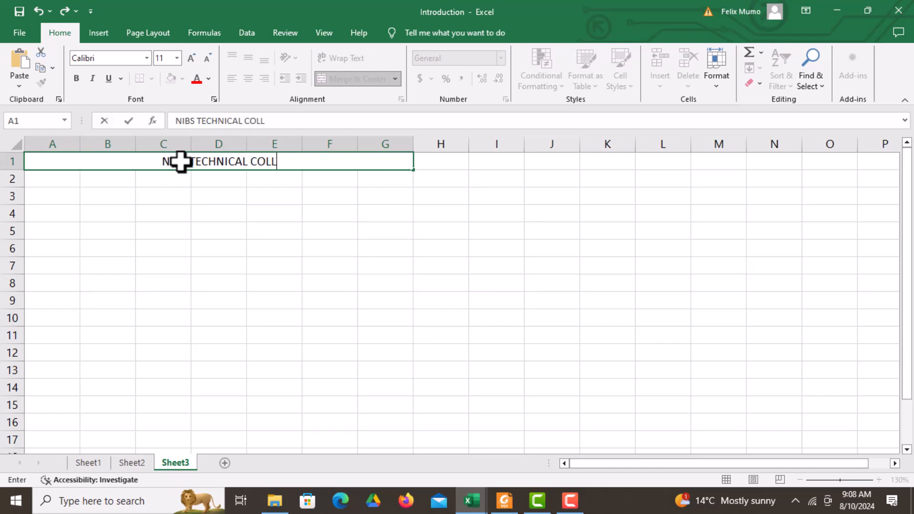
{"action": "type", "text": "EGE."}
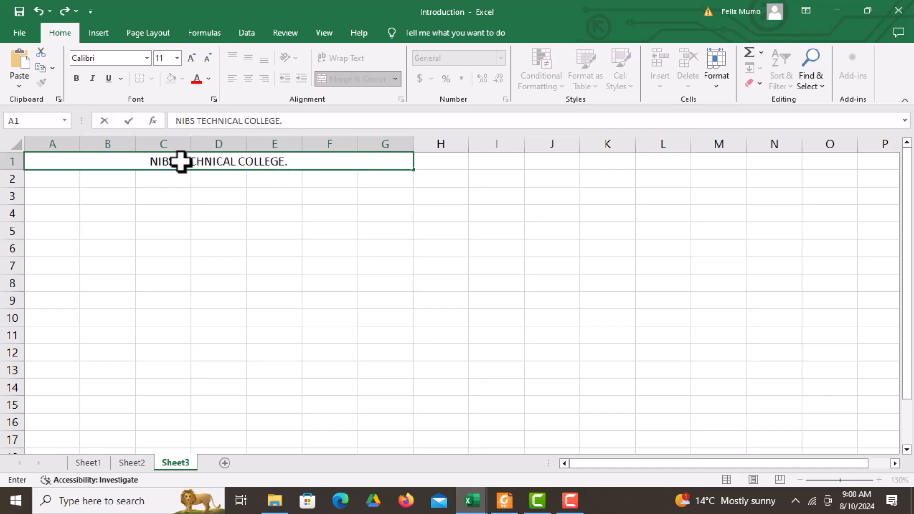
{"action": "left_click", "coordinate": [235, 193]}
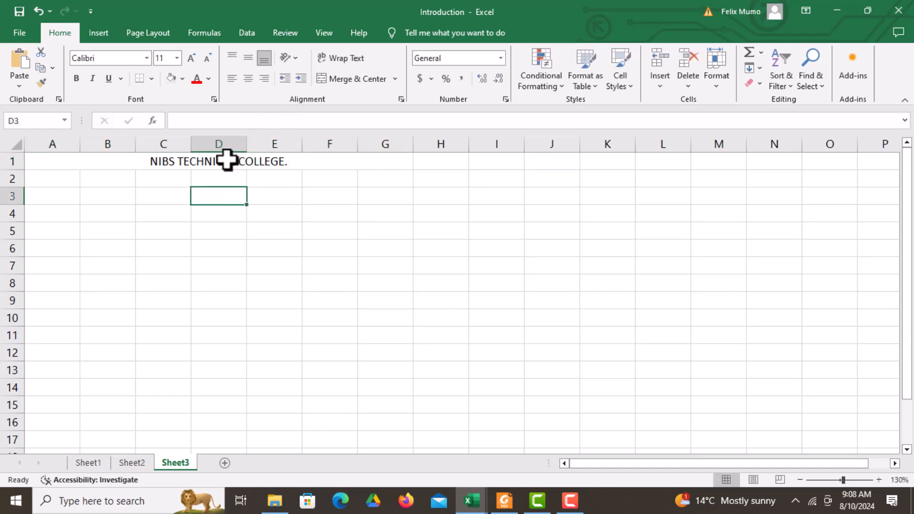
Step: Merge and center cells A2 to G2 beneath the college title
{"action": "left_click", "coordinate": [50, 179]}
{"action": "left_click_drag", "start_coordinate": [51, 180], "coordinate": [371, 185]}
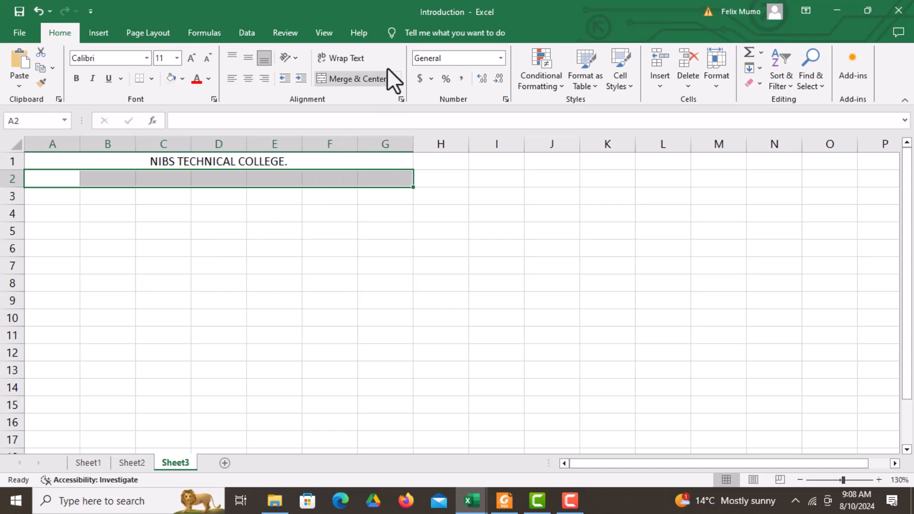
{"action": "left_click", "coordinate": [344, 79]}
{"action": "left_click", "coordinate": [257, 278]}
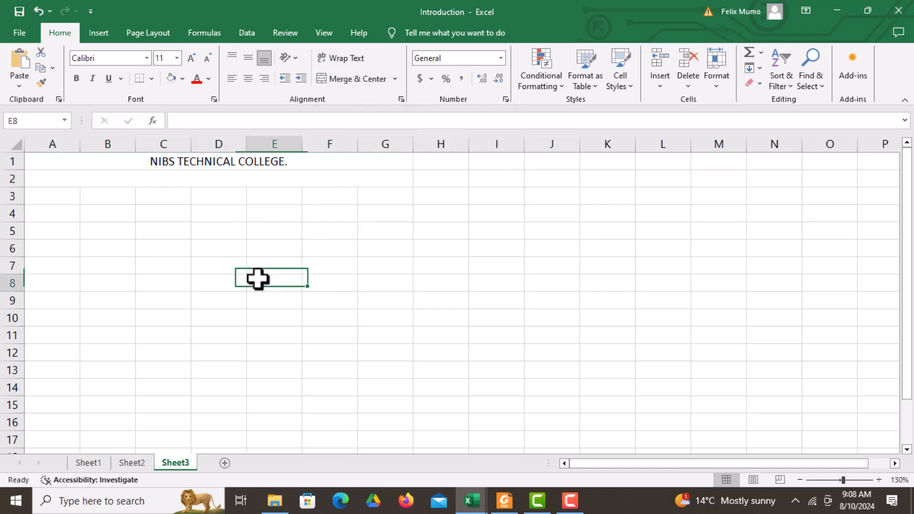
Step: Enter the subtitle "DIGITAL LITERACY CLASS." in the merged cell of row 2
{"action": "double_click", "coordinate": [176, 180]}
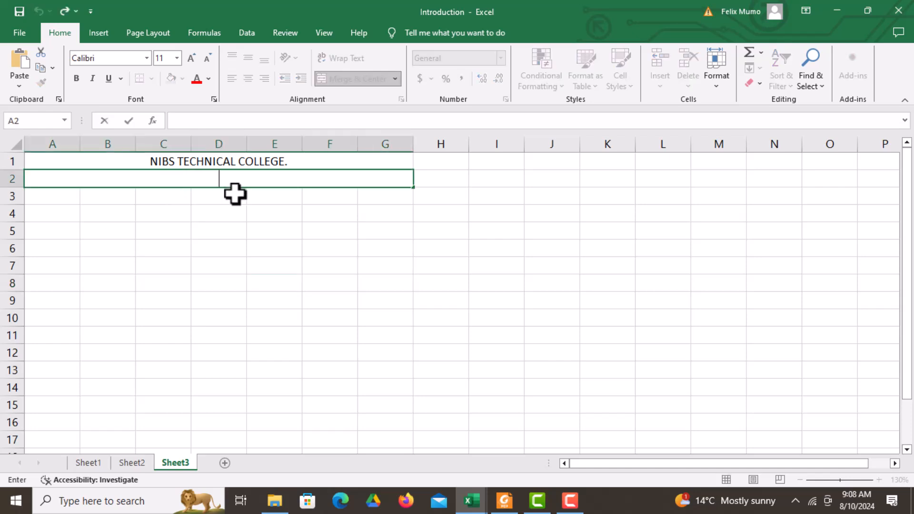
{"action": "type", "text": "DIGITAL "}
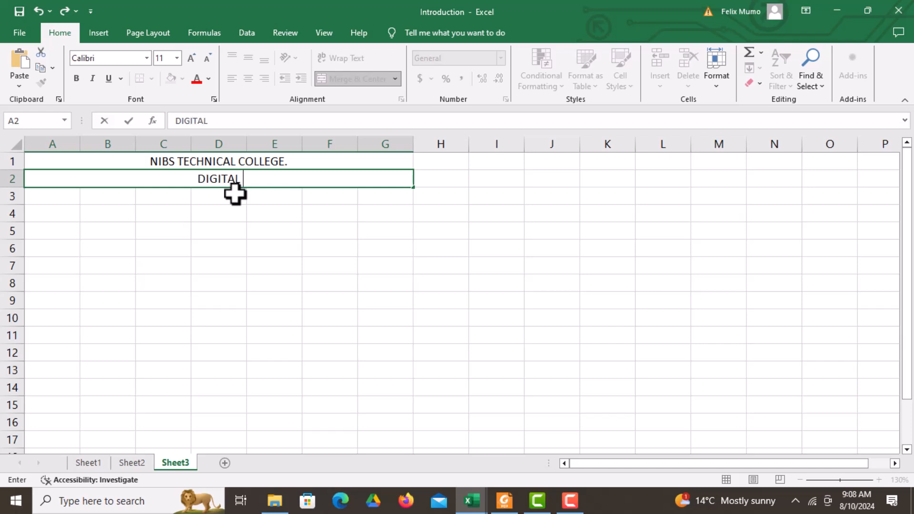
{"action": "type", "text": "LITERAVY"}
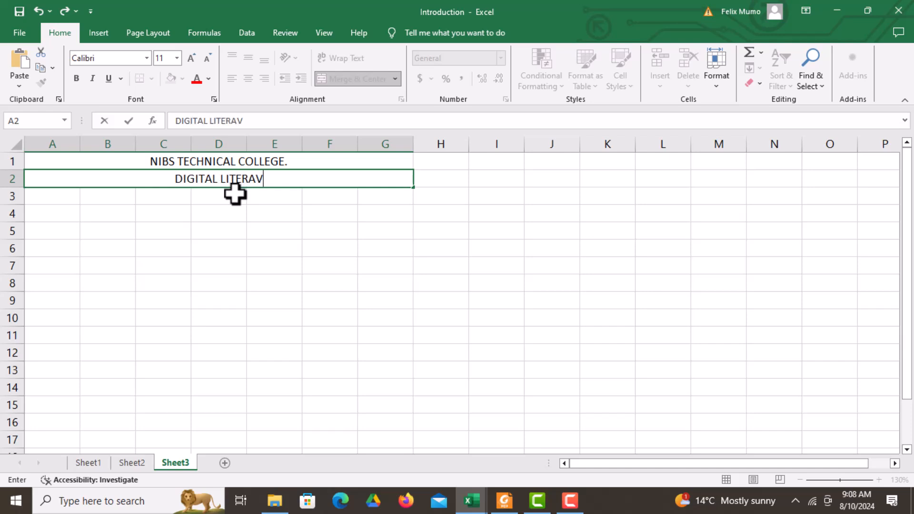
{"action": "key", "text": "BackSpace"}
{"action": "key", "text": "BackSpace"}
{"action": "type", "text": "CY "}
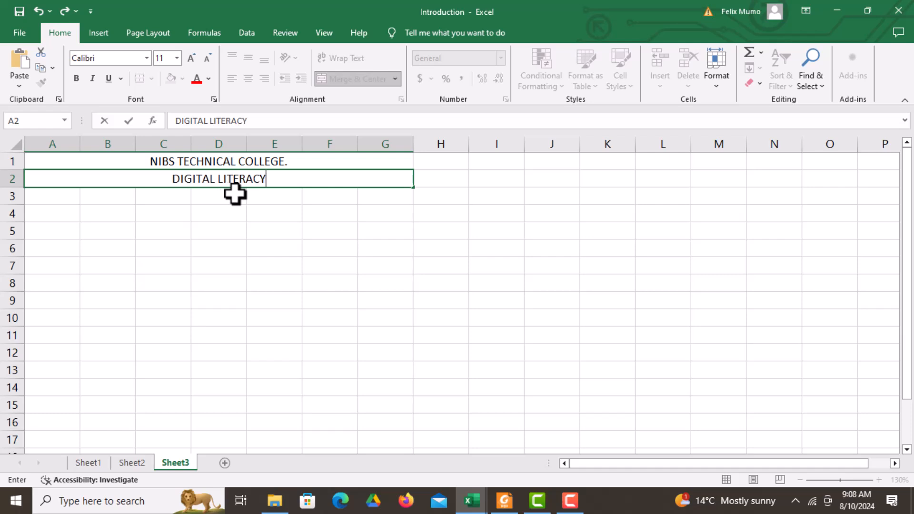
{"action": "type", "text": "CLASS."}
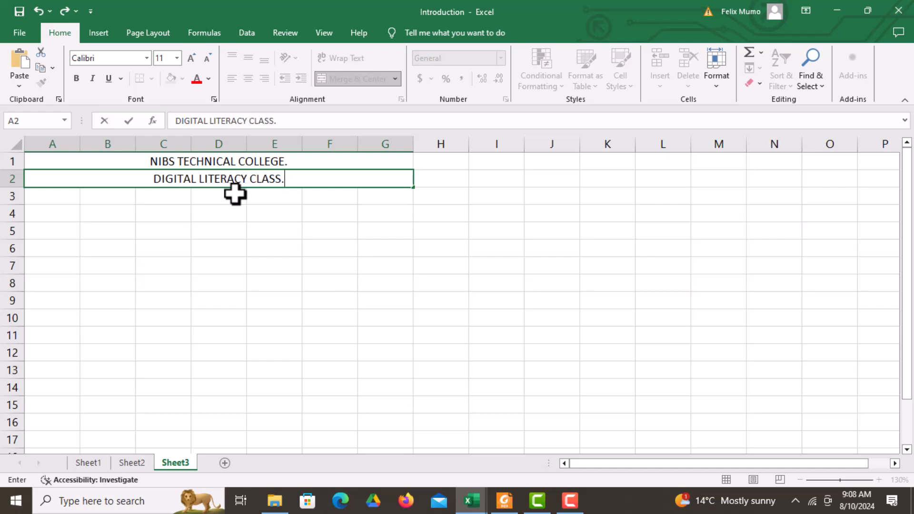
{"action": "left_click", "coordinate": [241, 220]}
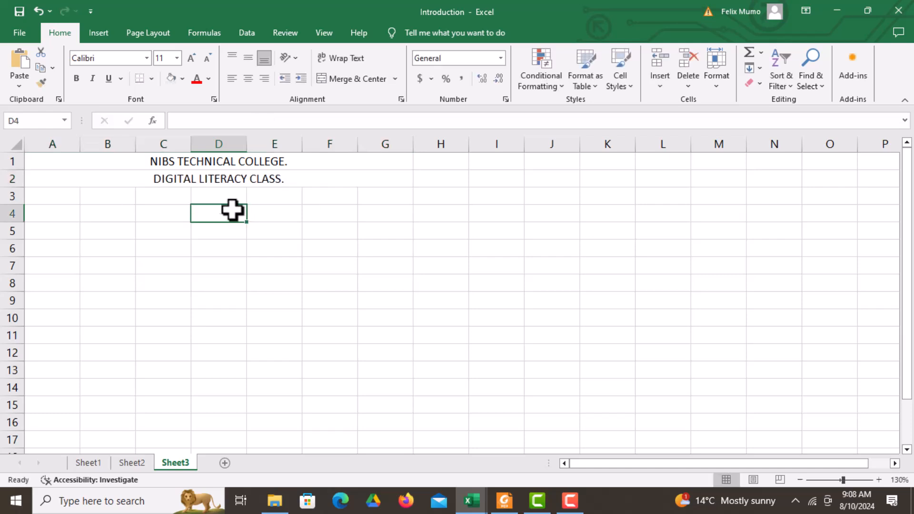
Step: Switch to the lesson notes in Foxit Reader and read the Wrap Text section, marking its definition
{"action": "key", "text": "alt+Tab"}
{"action": "scroll", "coordinate": [490, 292], "scroll_direction": "down", "scroll_amount": 3}
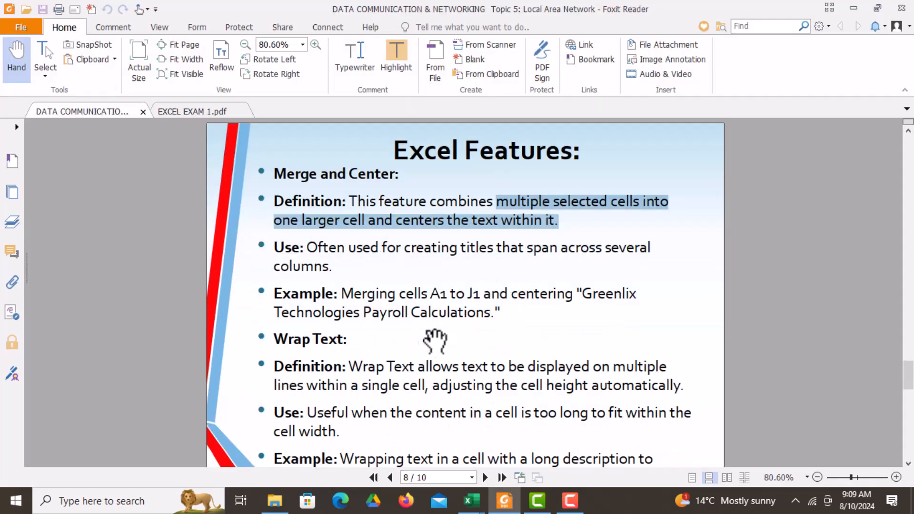
{"action": "scroll", "coordinate": [352, 314], "scroll_direction": "down", "scroll_amount": 2}
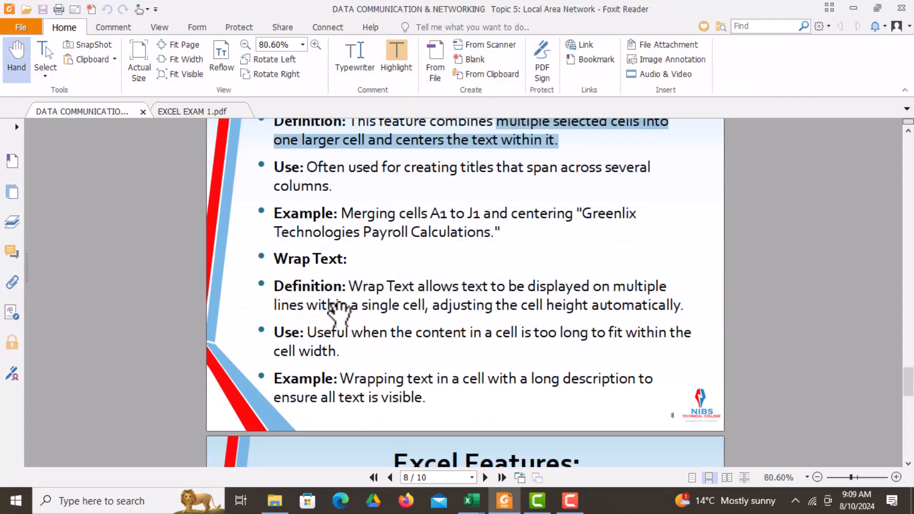
{"action": "left_click", "coordinate": [284, 271]}
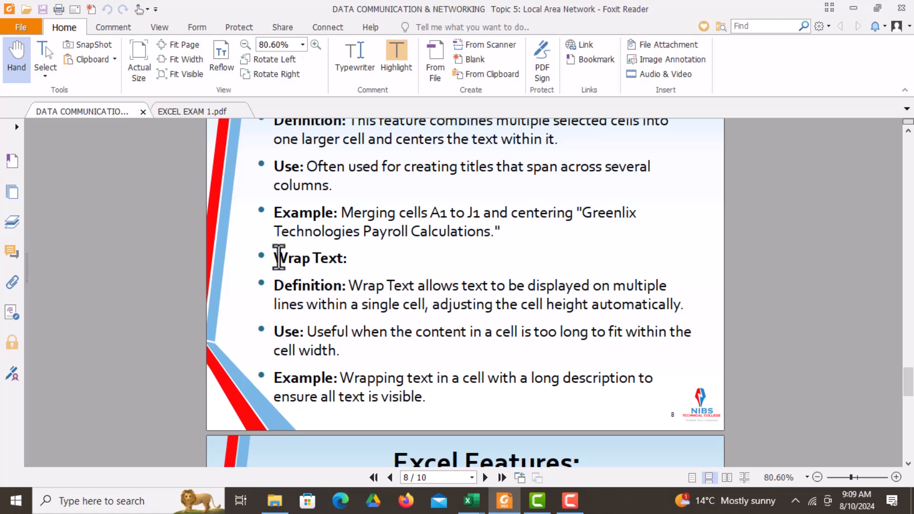
{"action": "double_click", "coordinate": [280, 257]}
{"action": "left_click", "coordinate": [350, 285]}
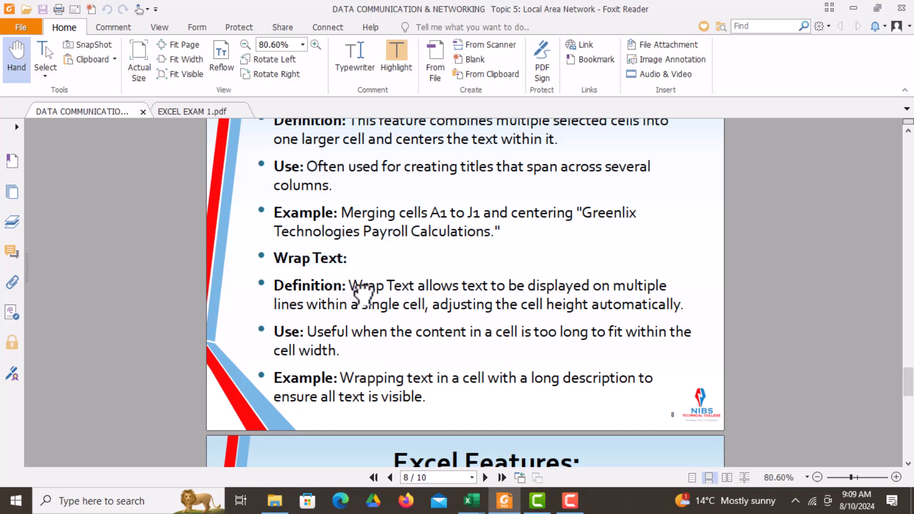
{"action": "left_click_drag", "start_coordinate": [350, 286], "coordinate": [610, 309]}
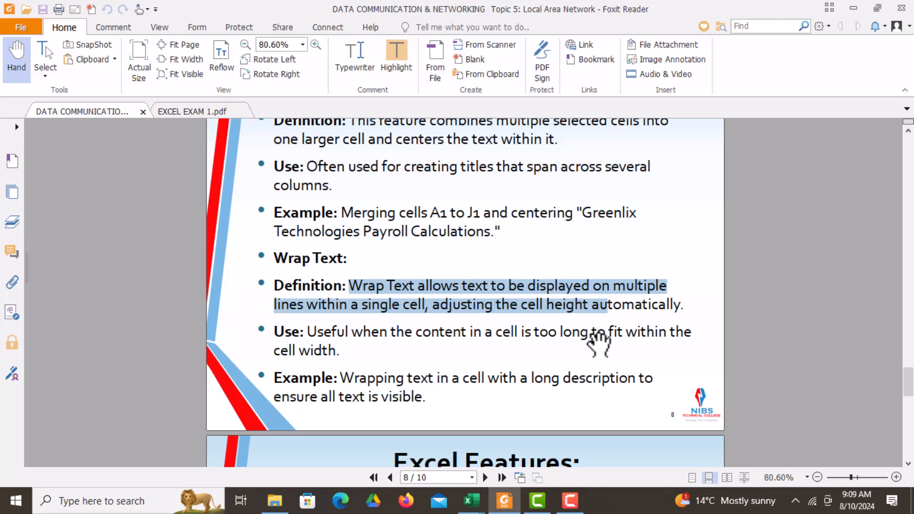
{"action": "left_click", "coordinate": [568, 347]}
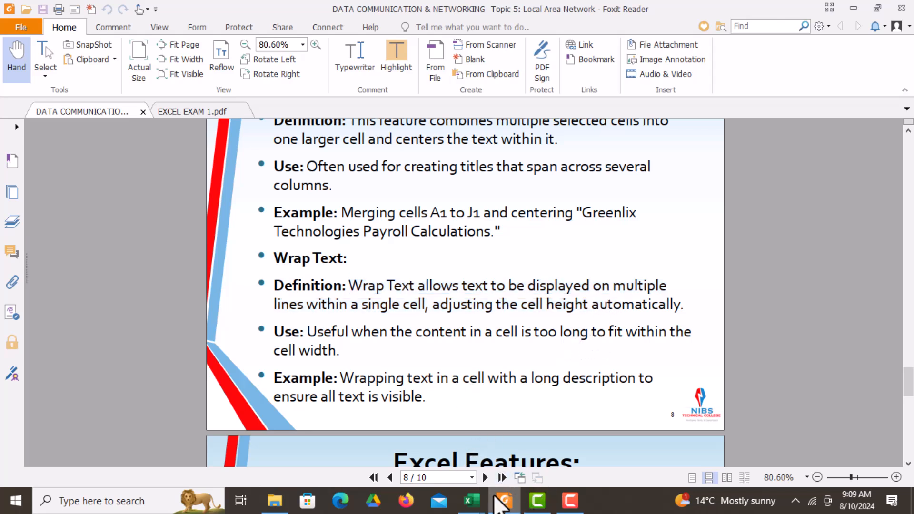
Step: Switch back to the Introduction workbook in Excel and enter the heading "STUDENT NAME" in cell A3
{"action": "mouse_move", "coordinate": [471, 502]}
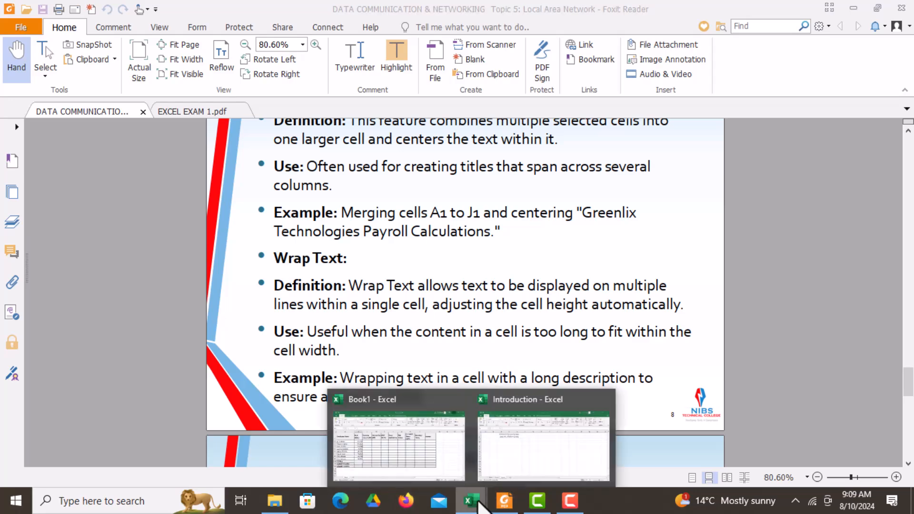
{"action": "left_click", "coordinate": [508, 464]}
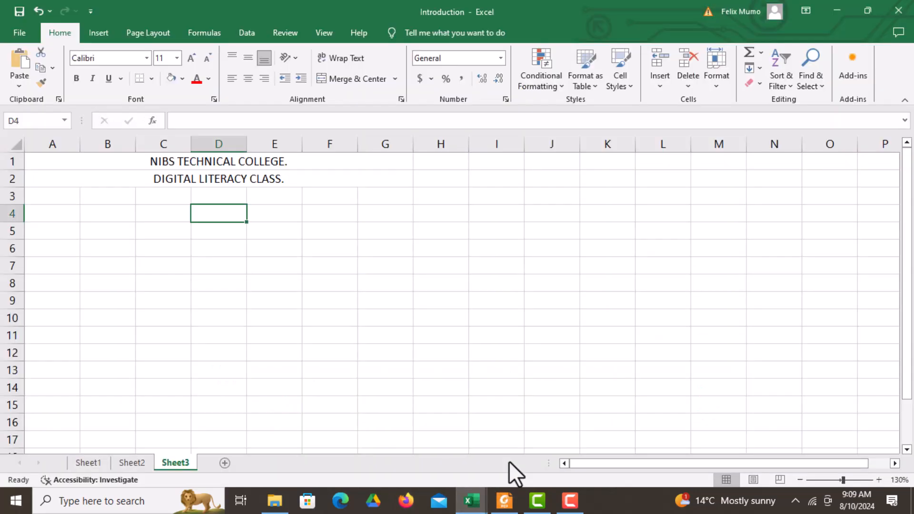
{"action": "left_click", "coordinate": [44, 196]}
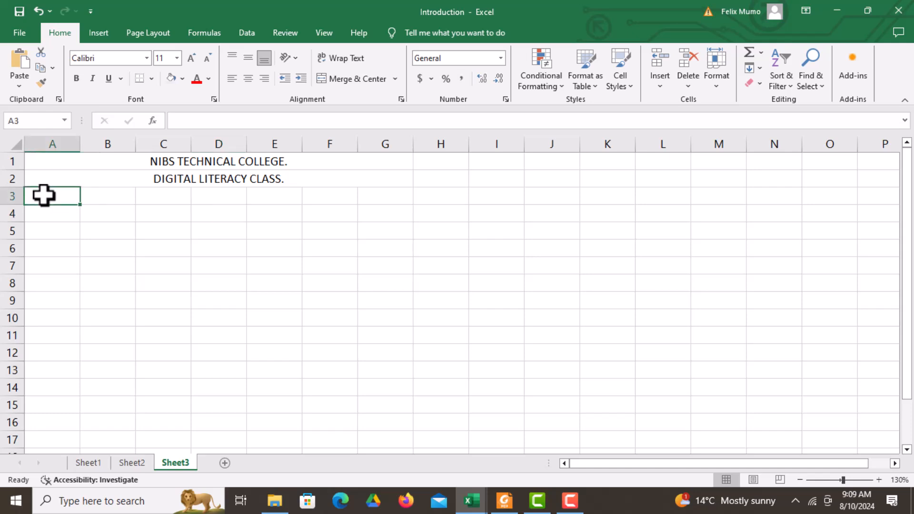
{"action": "type", "text": "STU"}
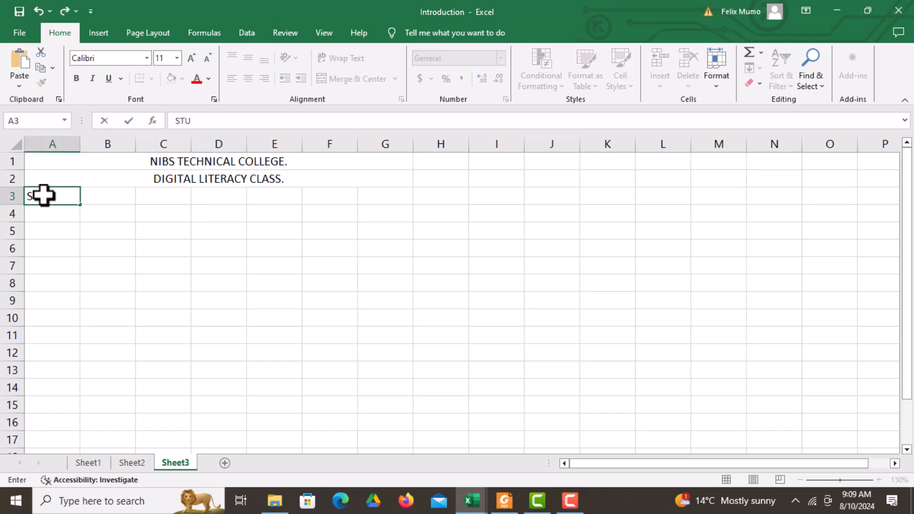
{"action": "type", "text": "DENT NAME"}
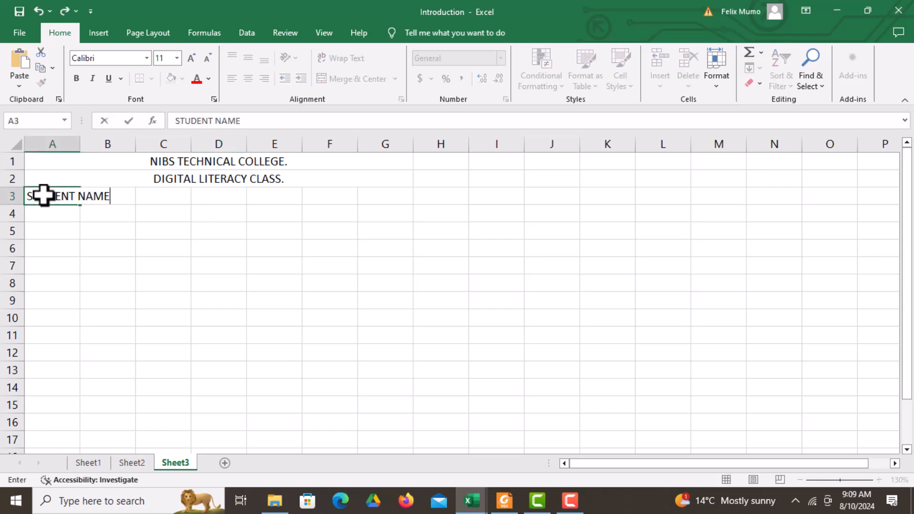
{"action": "left_click", "coordinate": [179, 266]}
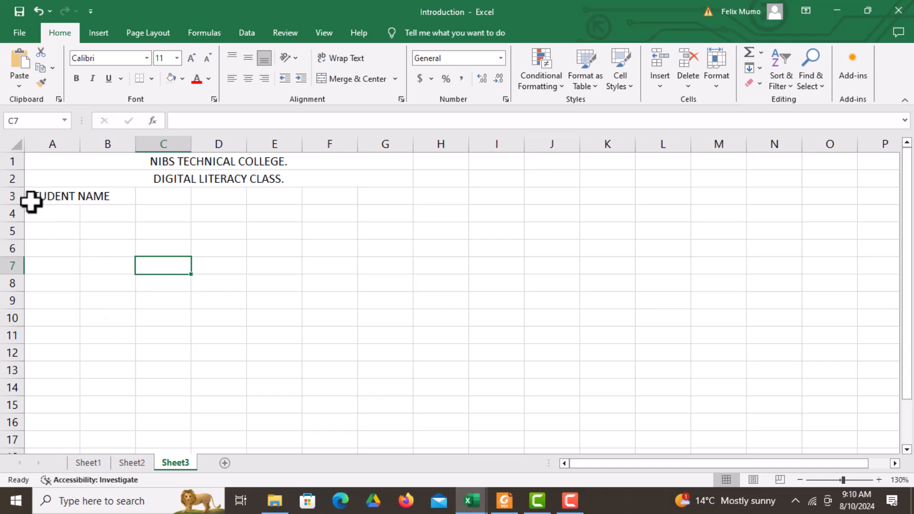
Step: Apply Wrap Text to the "STUDENT NAME" heading in cell A3
{"action": "left_click", "coordinate": [41, 196]}
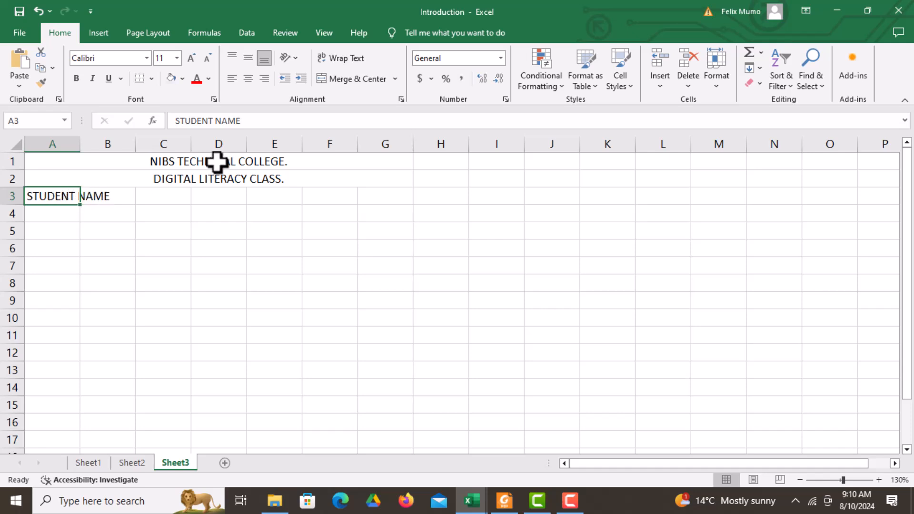
{"action": "left_click", "coordinate": [341, 58]}
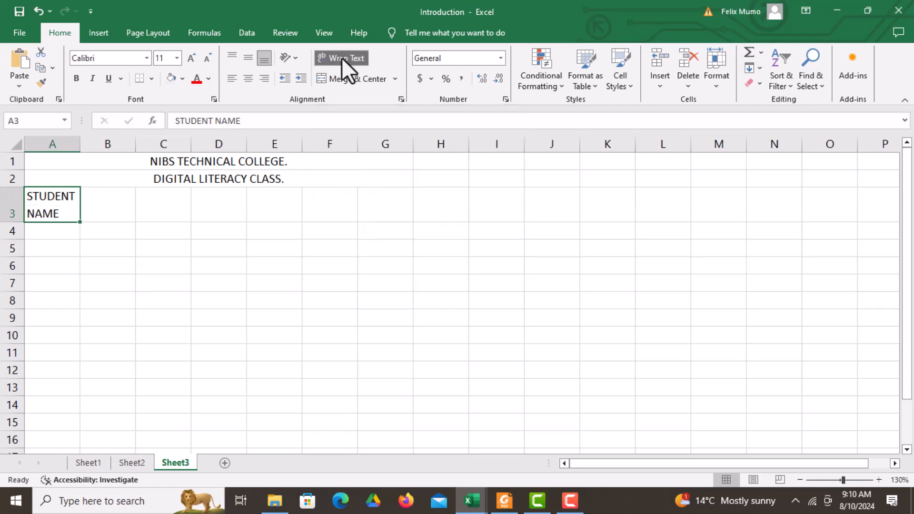
{"action": "left_click", "coordinate": [70, 263]}
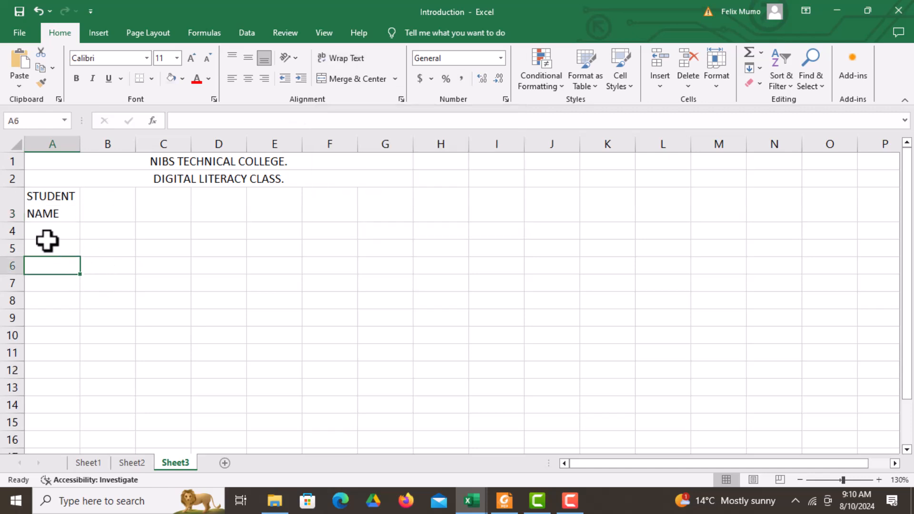
{"action": "left_click", "coordinate": [53, 199]}
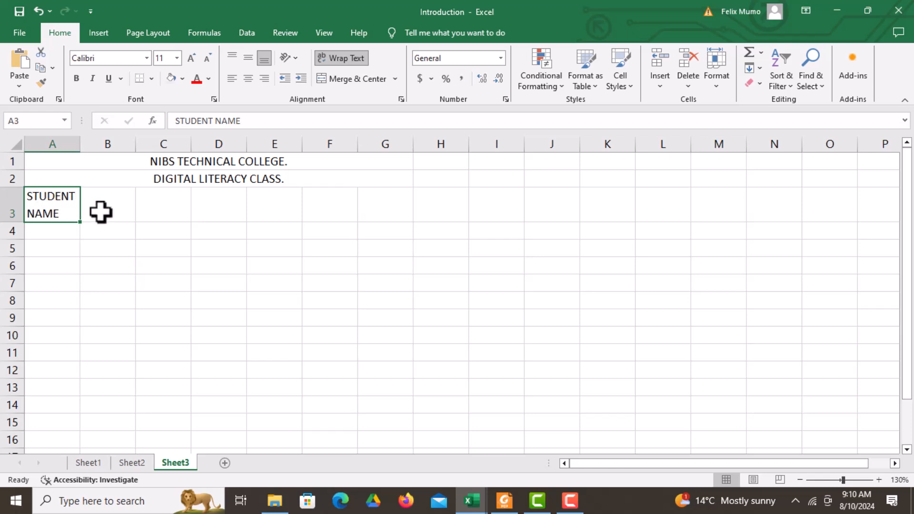
Step: Switch to the lesson notes in Foxit Reader and view the page 9 slide on saving a file
{"action": "left_click", "coordinate": [506, 502]}
{"action": "left_click_drag", "start_coordinate": [455, 413], "coordinate": [450, 125]}
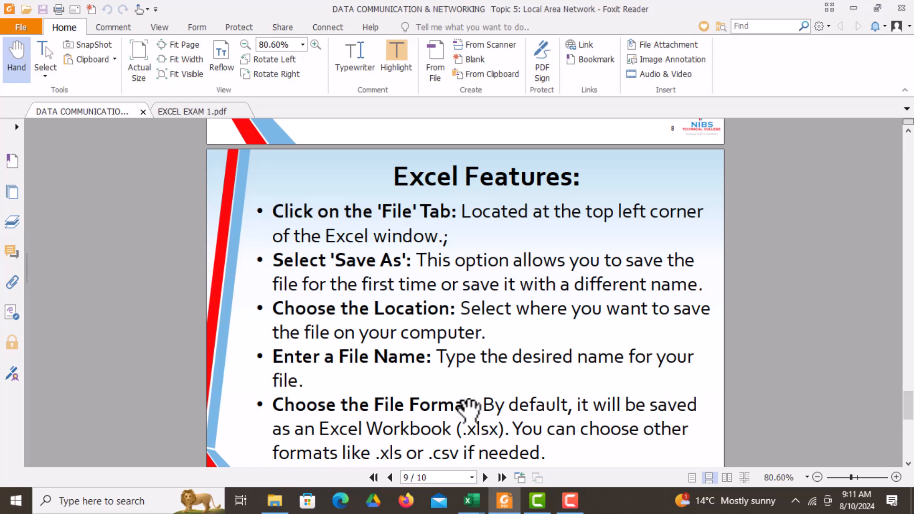
Step: Read the rest of the file-saving slide and continue to the final page of the lesson notes
{"action": "scroll", "coordinate": [528, 390], "scroll_direction": "down", "scroll_amount": 2}
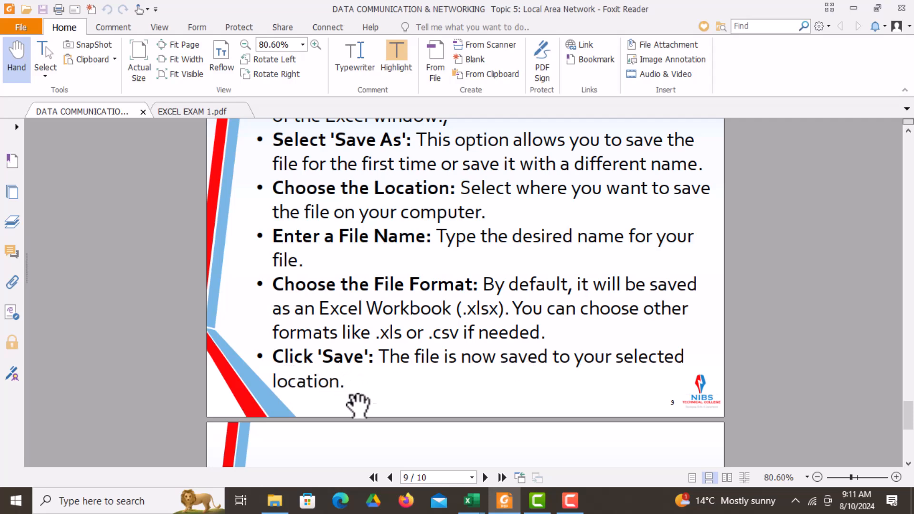
{"action": "scroll", "coordinate": [424, 428], "scroll_direction": "down", "scroll_amount": 5}
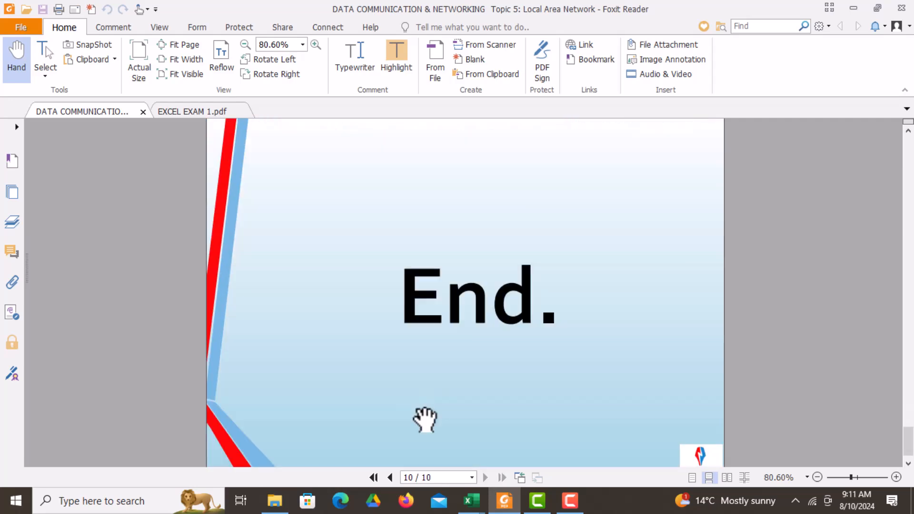
{"action": "scroll", "coordinate": [443, 388], "scroll_direction": "up", "scroll_amount": 1}
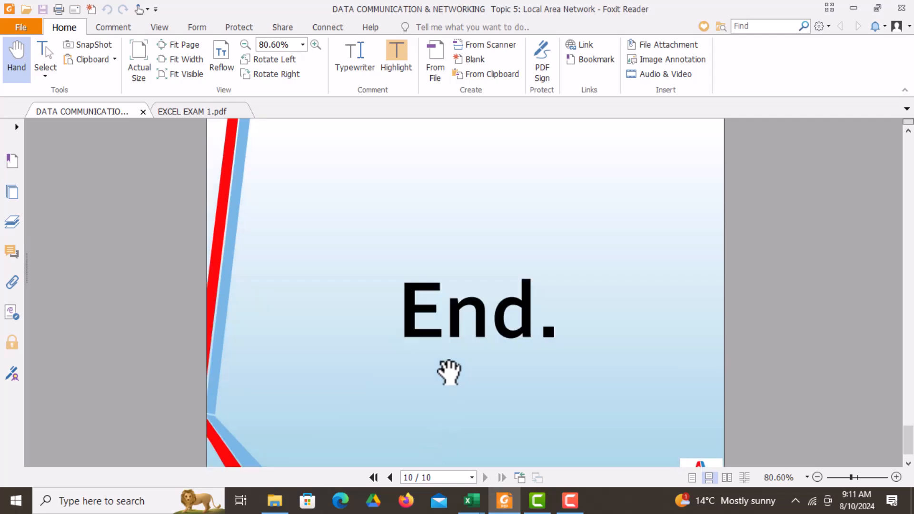
{"action": "scroll", "coordinate": [449, 373], "scroll_direction": "up", "scroll_amount": 1}
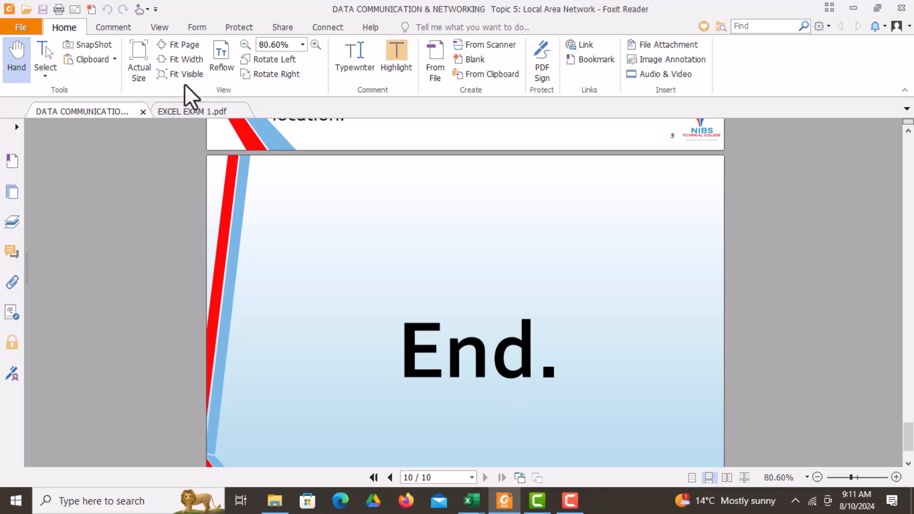
Step: View the EXCEL EXAM 1.pdf question paper, and switch to the Book1 workbook in Excel to look over the employee salary table
{"action": "left_click", "coordinate": [185, 112]}
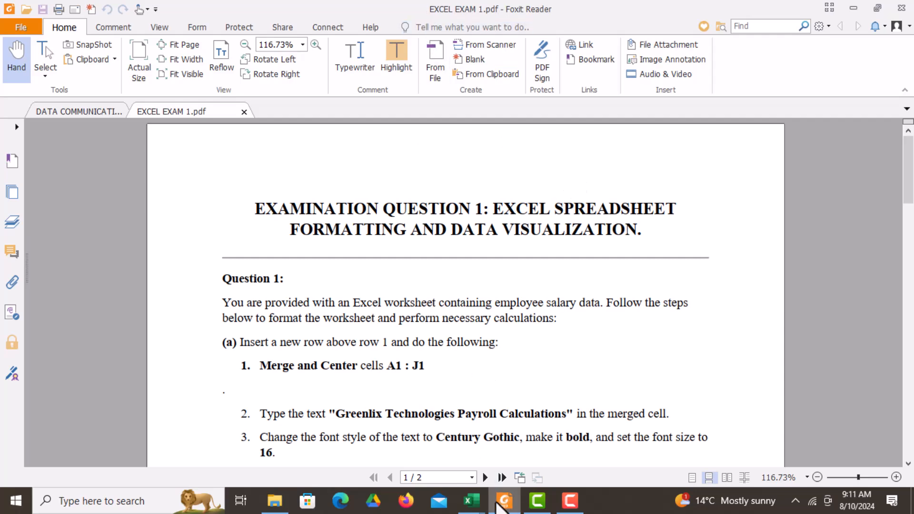
{"action": "mouse_move", "coordinate": [478, 509]}
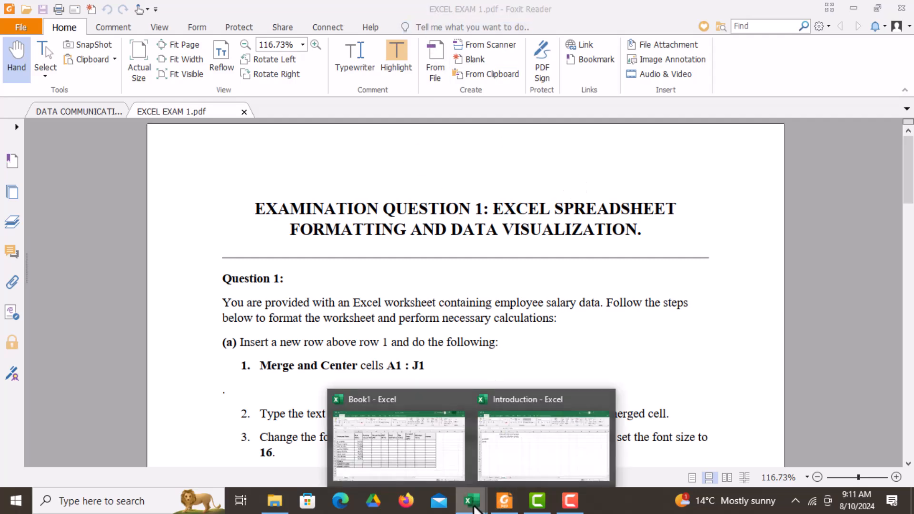
{"action": "left_click", "coordinate": [366, 460]}
{"action": "left_click", "coordinate": [235, 298]}
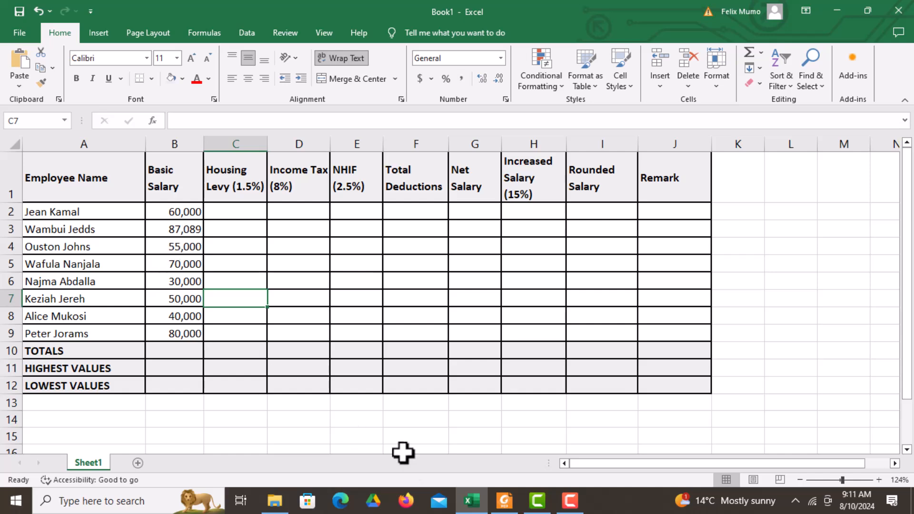
Step: Switch to the exam paper in Foxit Reader and read the Question 1 introduction and part (a), marking the key phrases
{"action": "left_click", "coordinate": [496, 501]}
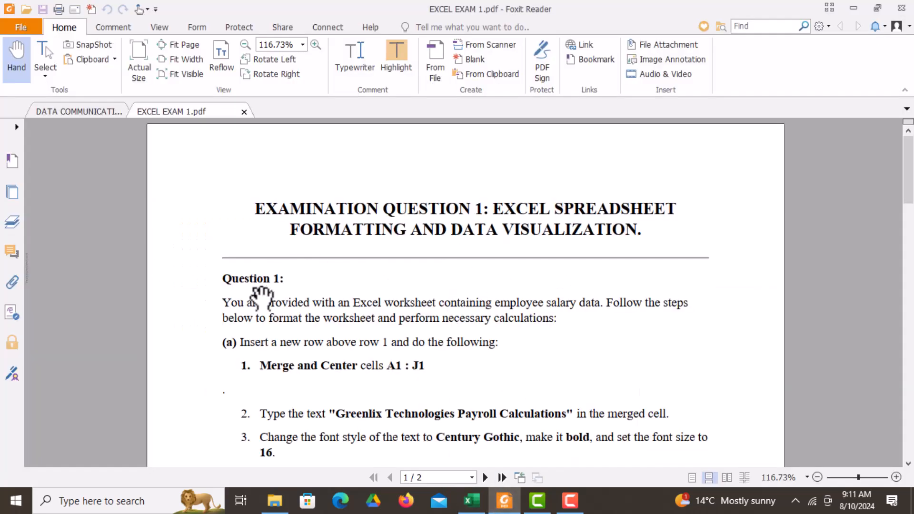
{"action": "left_click_drag", "start_coordinate": [269, 311], "coordinate": [274, 223]}
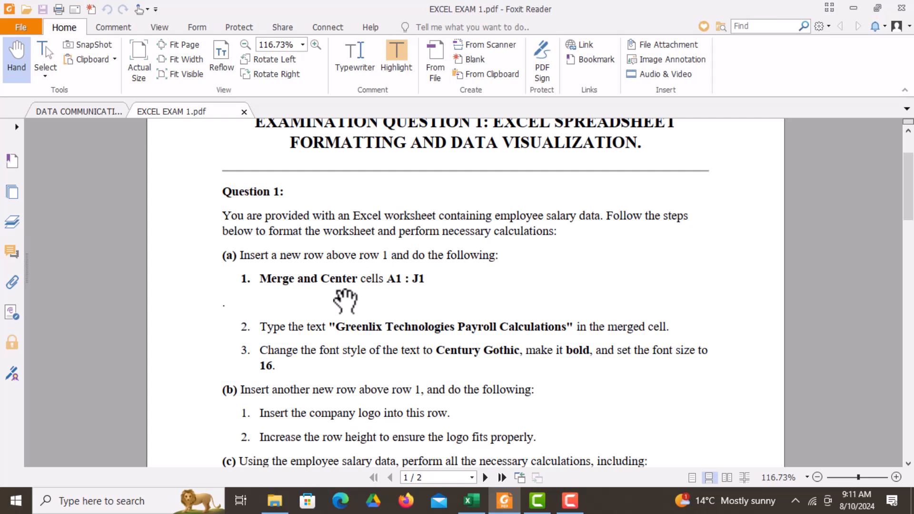
{"action": "left_click_drag", "start_coordinate": [496, 220], "coordinate": [598, 224]}
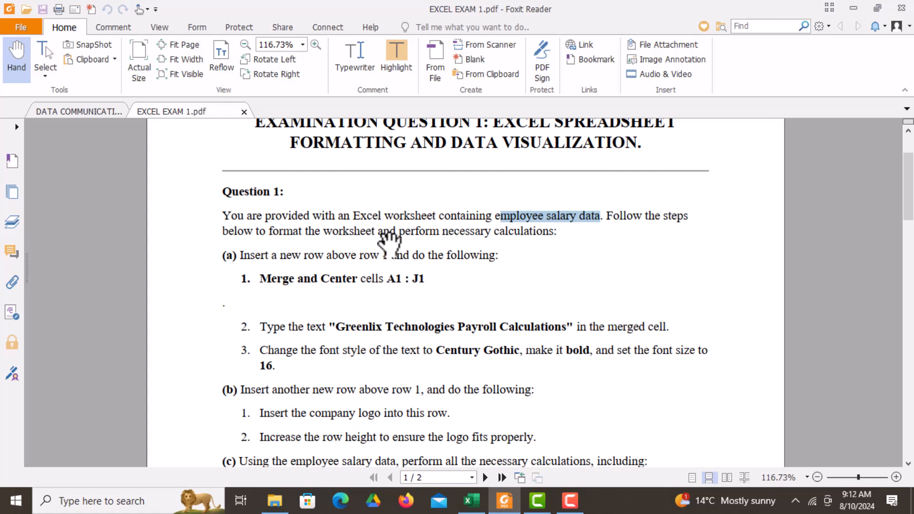
{"action": "left_click_drag", "start_coordinate": [415, 232], "coordinate": [567, 231]}
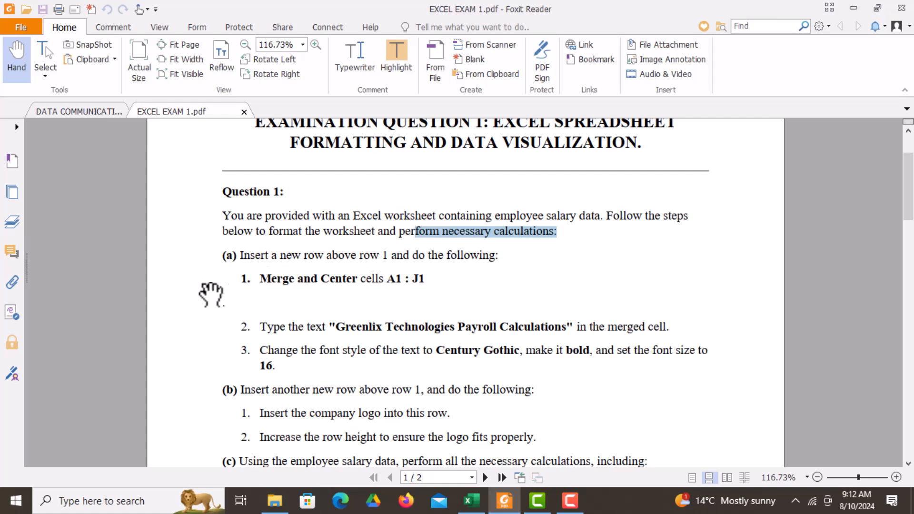
{"action": "left_click_drag", "start_coordinate": [338, 256], "coordinate": [519, 252]}
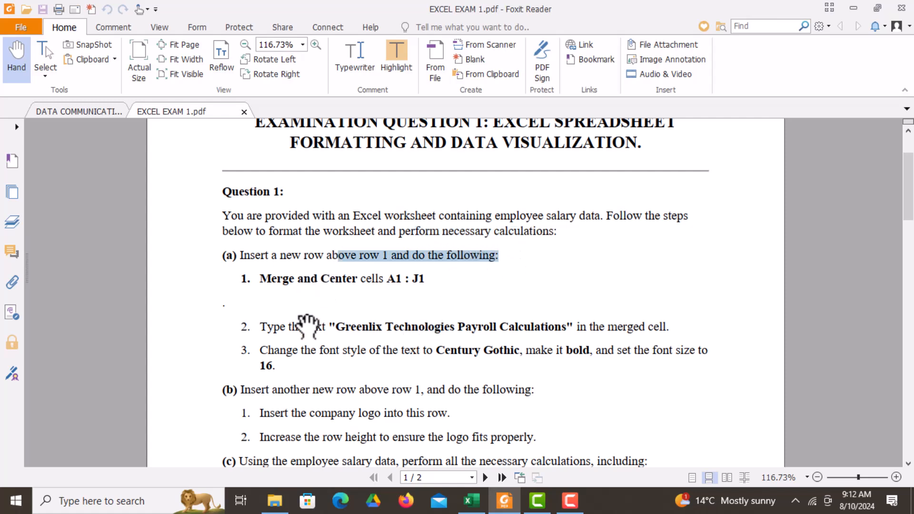
Step: Switch to the Book1 workbook in Excel and insert a new sheet row above row 1
{"action": "left_click", "coordinate": [470, 501]}
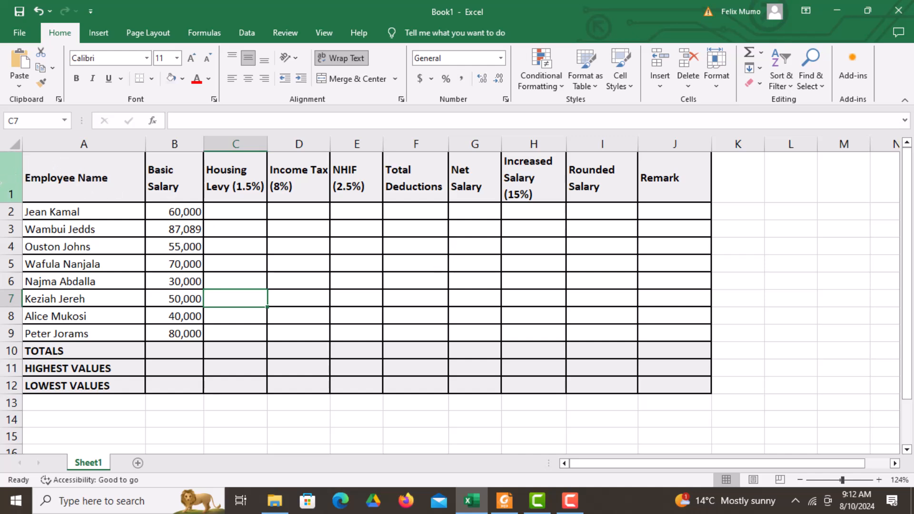
{"action": "left_click", "coordinate": [6, 179]}
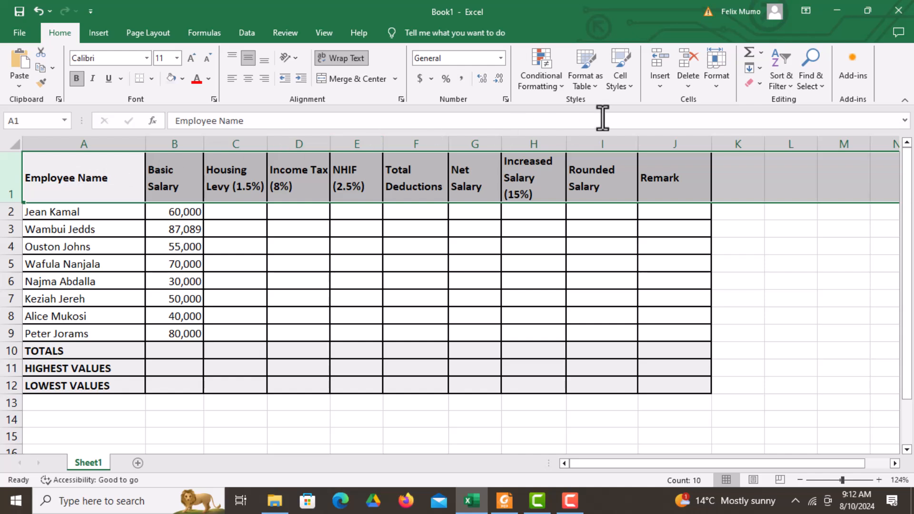
{"action": "left_click", "coordinate": [659, 86]}
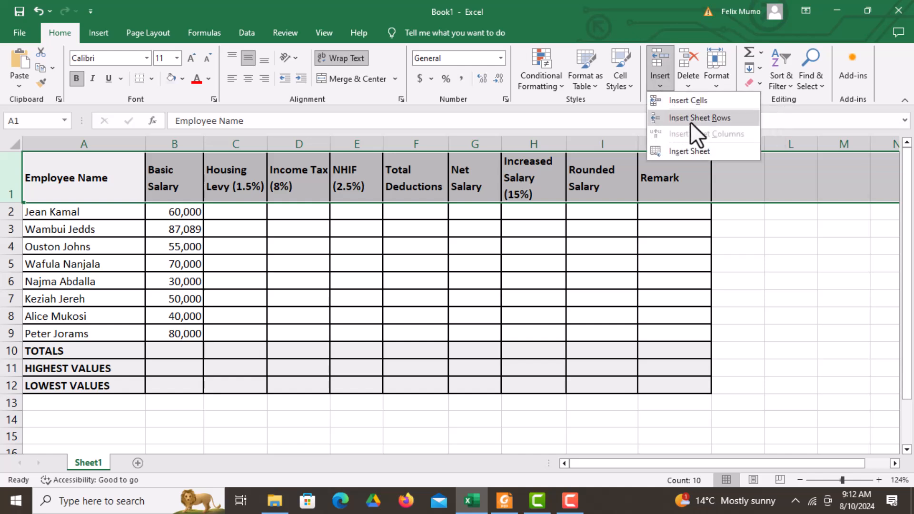
{"action": "left_click", "coordinate": [707, 119]}
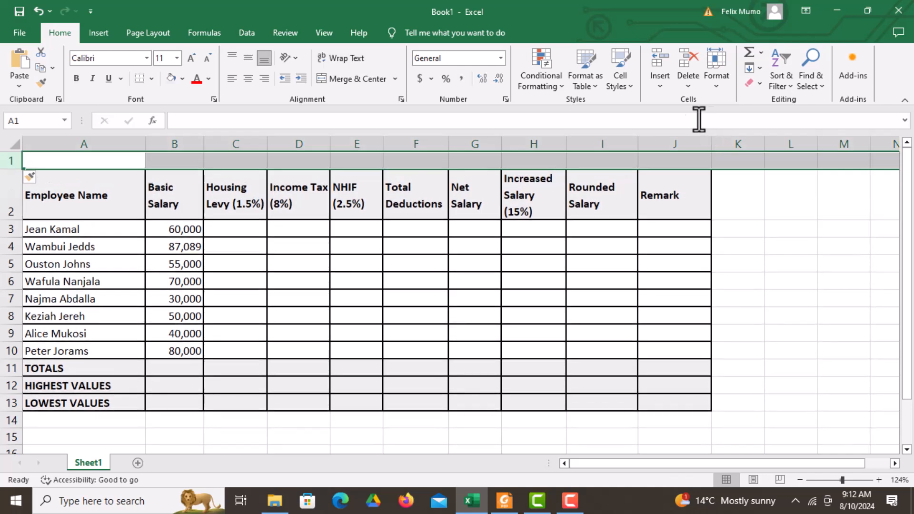
{"action": "left_click", "coordinate": [376, 186]}
{"action": "left_click", "coordinate": [229, 158]}
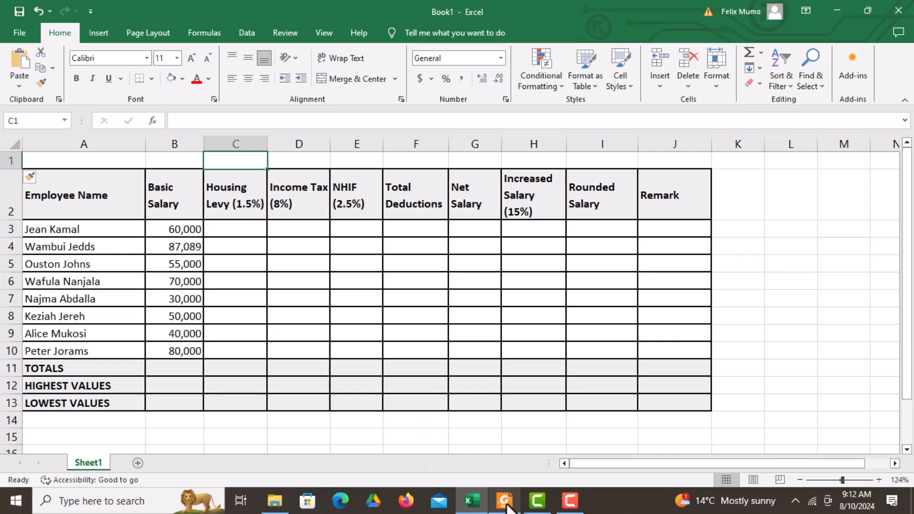
Step: Check part (a) item 1 in the exam PDF, and apply Merge & Center to cells A1:J1 in the Book1 workbook
{"action": "left_click", "coordinate": [506, 501]}
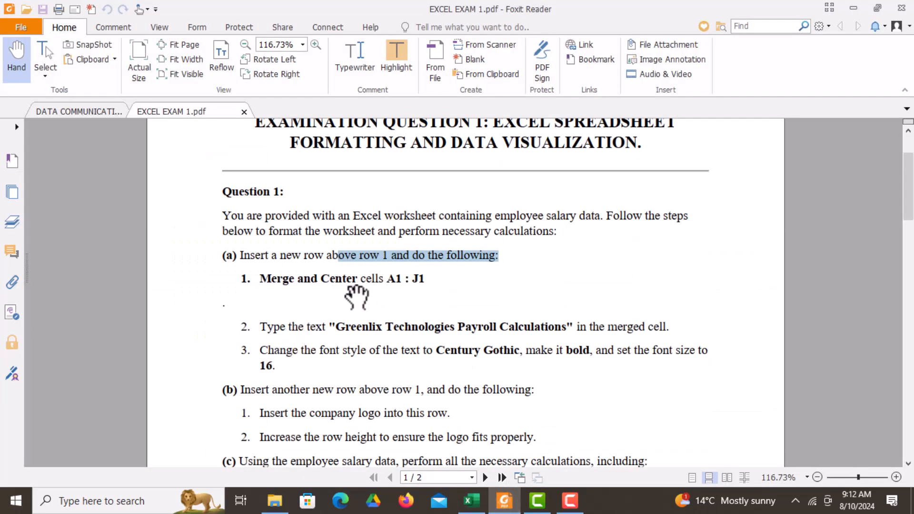
{"action": "left_click", "coordinate": [473, 498]}
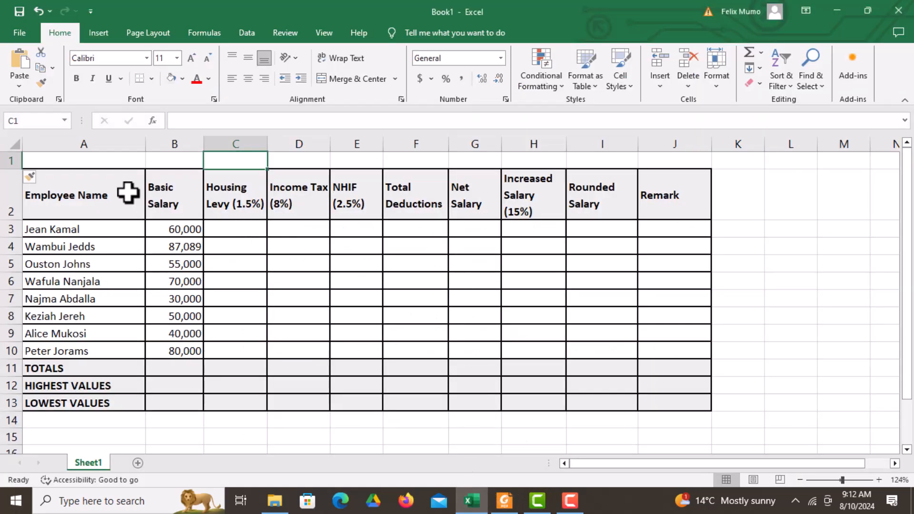
{"action": "left_click", "coordinate": [78, 159]}
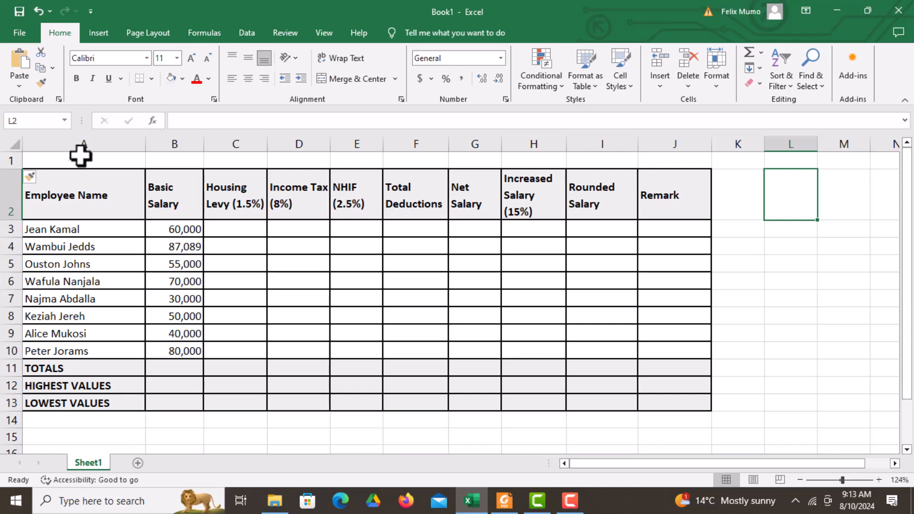
{"action": "left_click", "coordinate": [79, 158]}
{"action": "left_click_drag", "start_coordinate": [79, 159], "coordinate": [711, 163]}
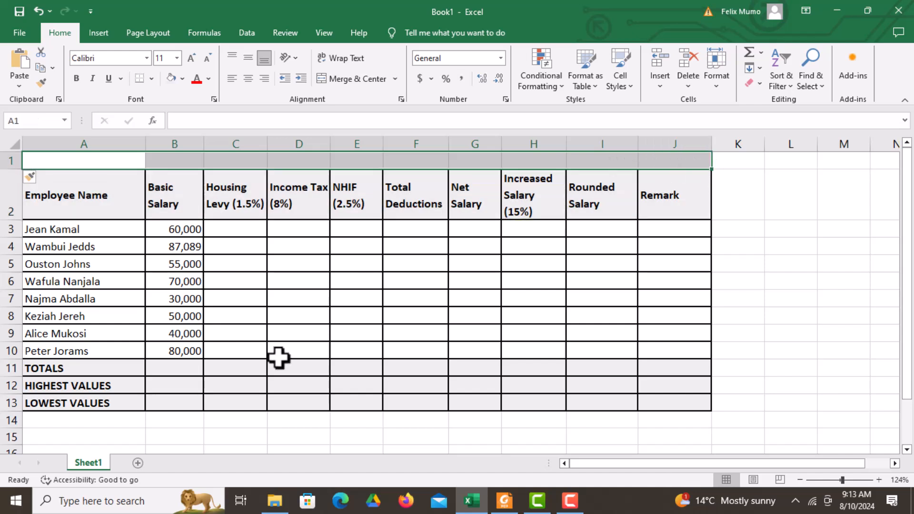
{"action": "left_click", "coordinate": [354, 78]}
Step: Enter the title "GREENLIX TECHNOLOGIES PAYROLL CALCULATIONS." in the merged cell A1:J1, taking the wording from item 2 of the exam PDF
{"action": "double_click", "coordinate": [261, 167]}
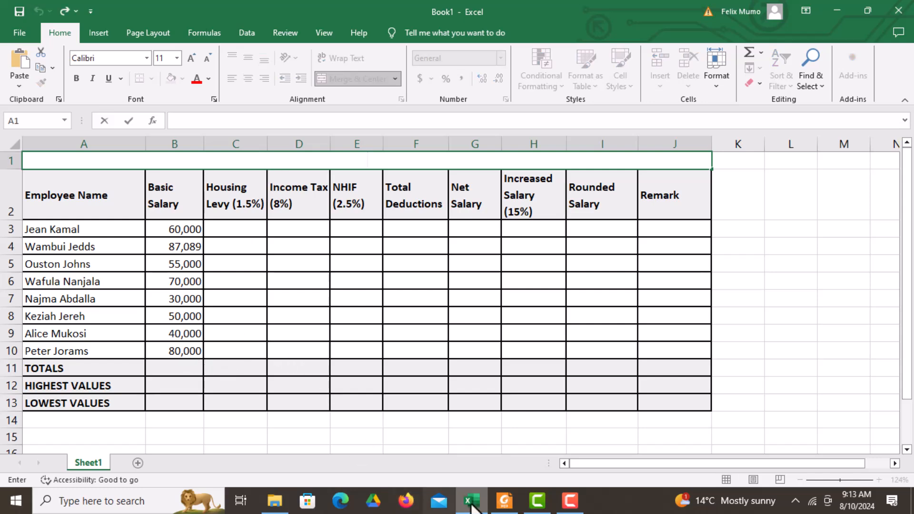
{"action": "left_click", "coordinate": [504, 500]}
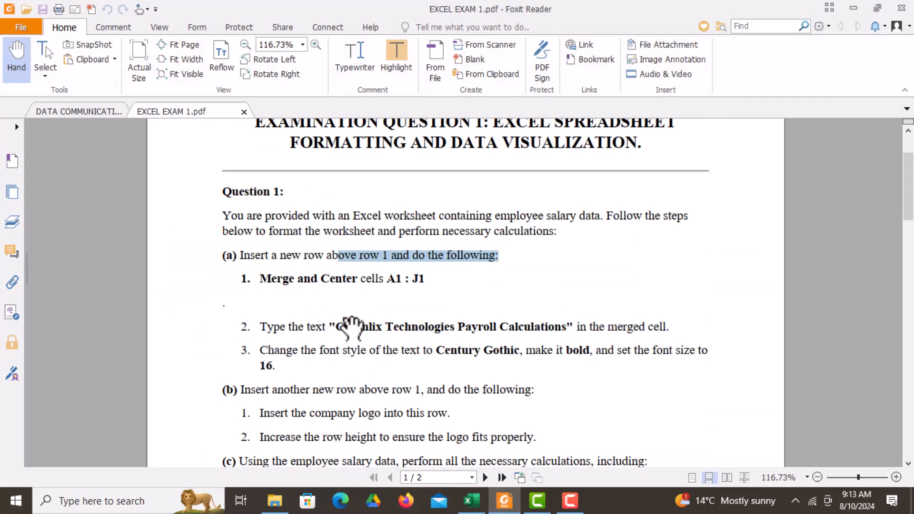
{"action": "left_click_drag", "start_coordinate": [296, 351], "coordinate": [305, 285]}
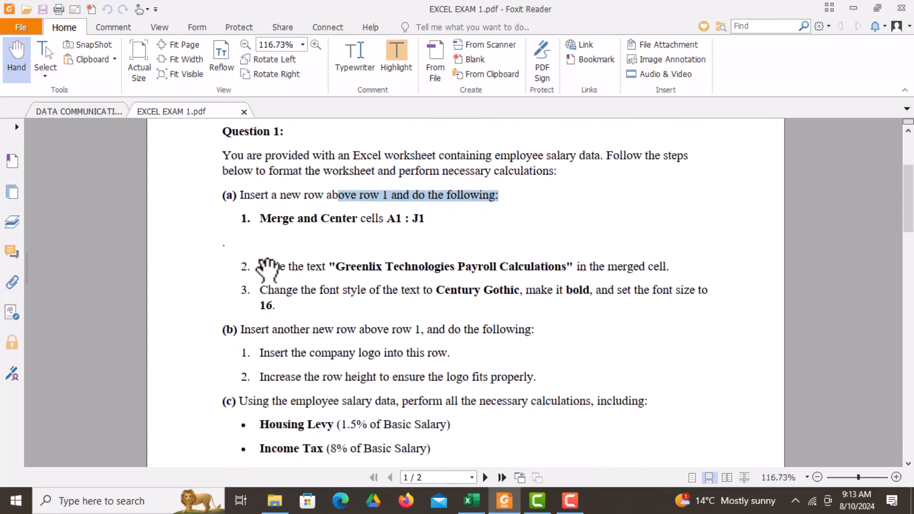
{"action": "left_click", "coordinate": [342, 275]}
{"action": "left_click_drag", "start_coordinate": [337, 268], "coordinate": [568, 268]}
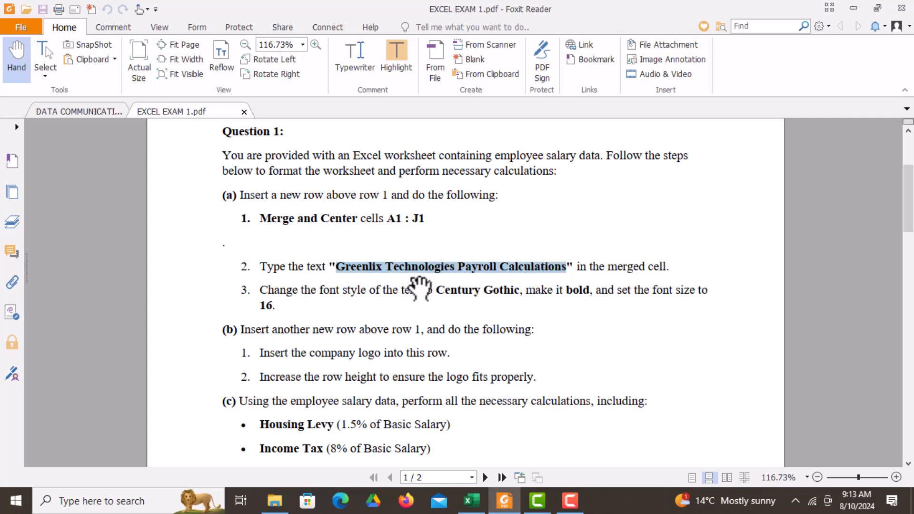
{"action": "right_click", "coordinate": [425, 263]}
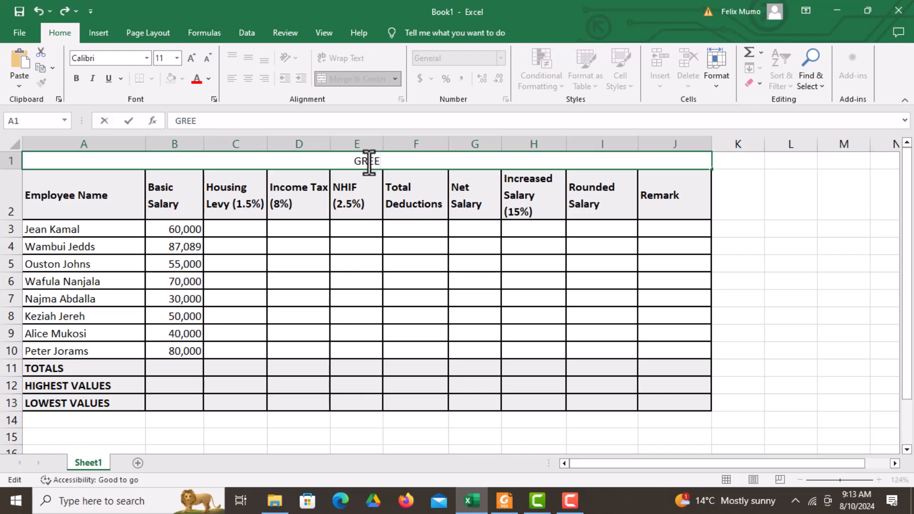
{"action": "type", "text": "ECHNOLOGIES PAYROLL CALCULATIONS."}
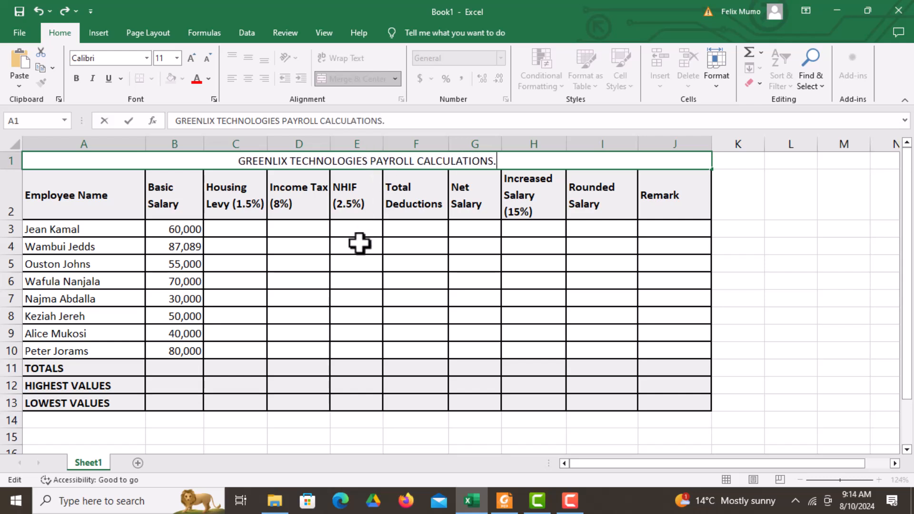
{"action": "left_click", "coordinate": [380, 284]}
{"action": "left_click", "coordinate": [405, 162]}
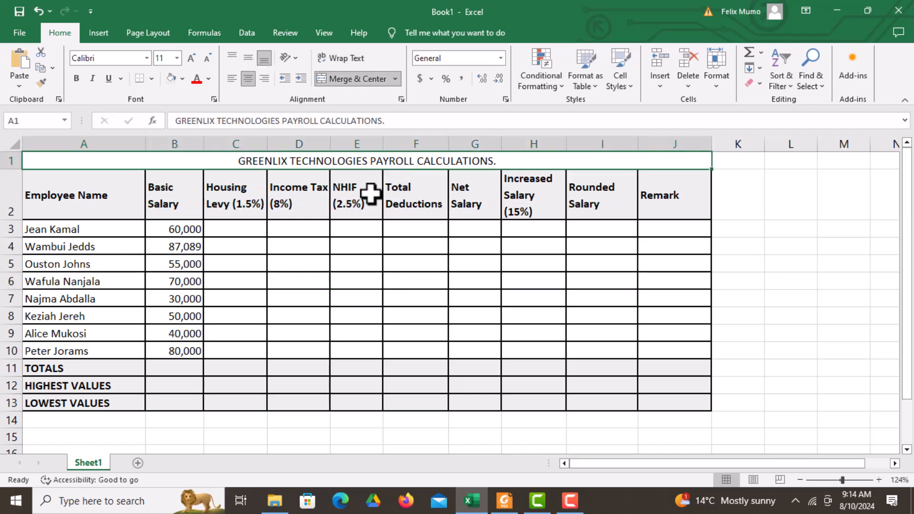
Step: Switch to the exam PDF in Foxit Reader and read part (a) item 3 on the title's font formatting
{"action": "left_click", "coordinate": [512, 507]}
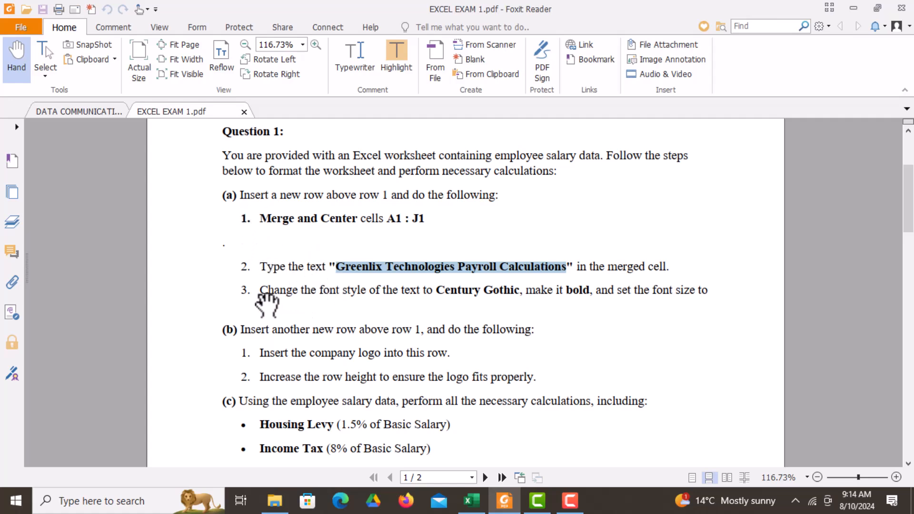
{"action": "left_click_drag", "start_coordinate": [280, 292], "coordinate": [526, 307]}
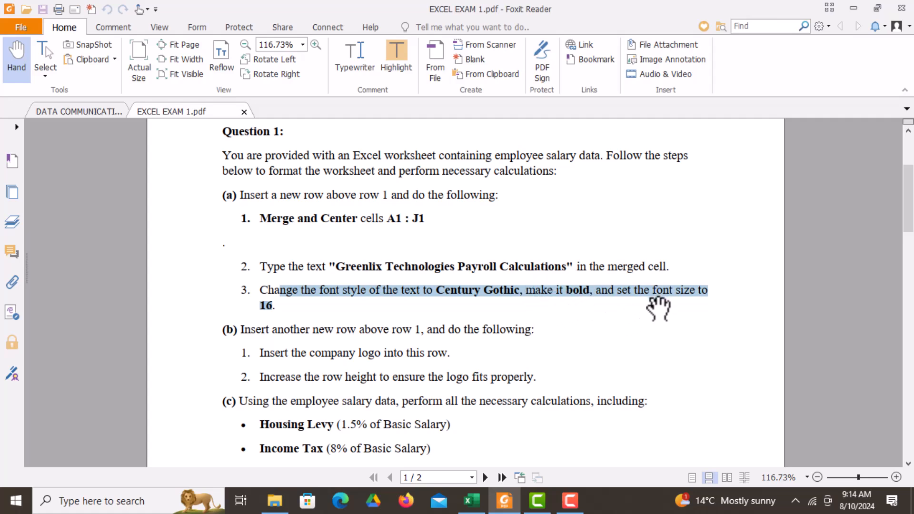
{"action": "left_click", "coordinate": [735, 322]}
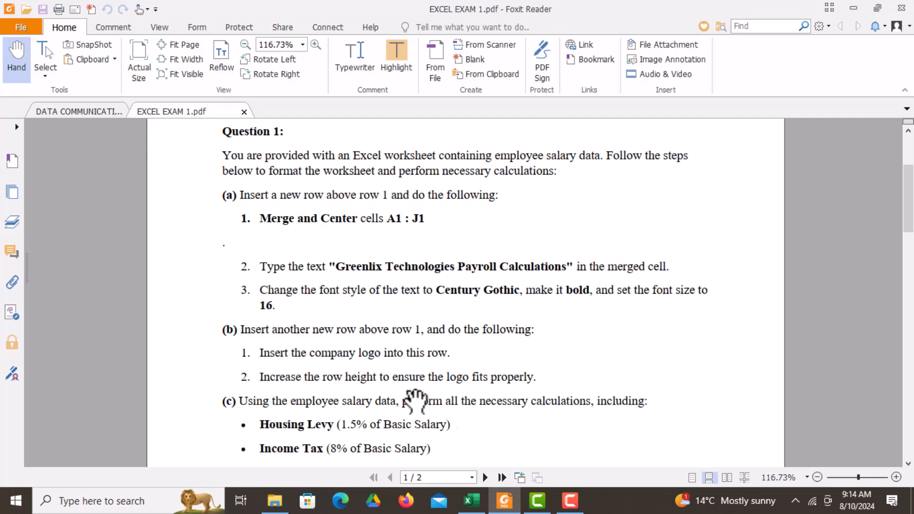
{"action": "mouse_move", "coordinate": [468, 505]}
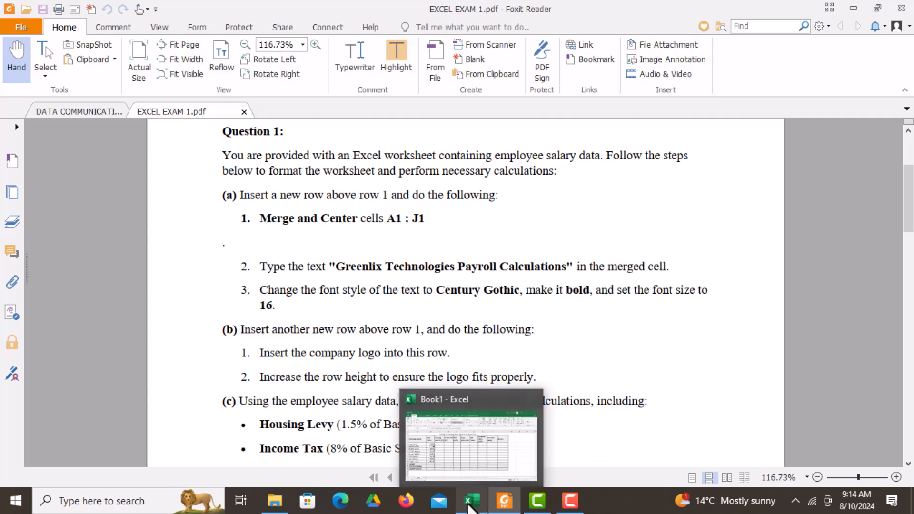
Step: Switch to the Book1 workbook in Excel and format the merged title in row 1 as bold Century Gothic
{"action": "left_click", "coordinate": [469, 448]}
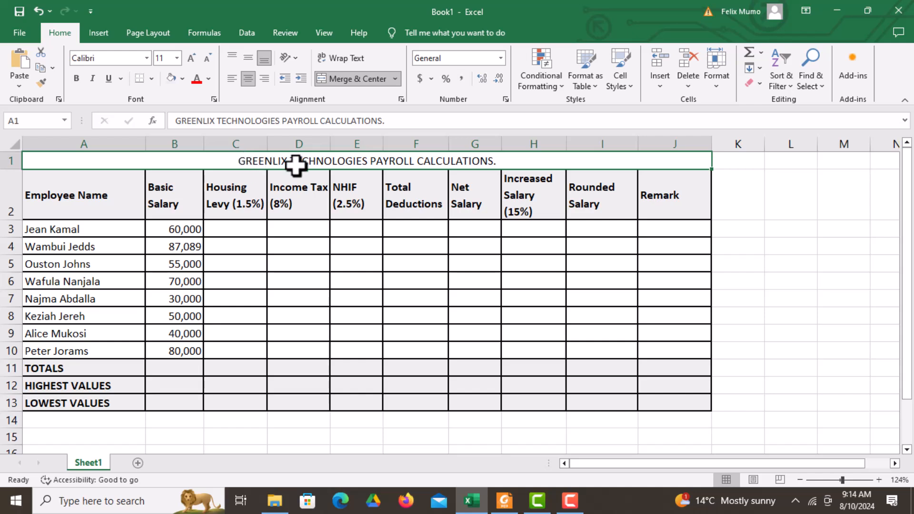
{"action": "left_click", "coordinate": [146, 57]}
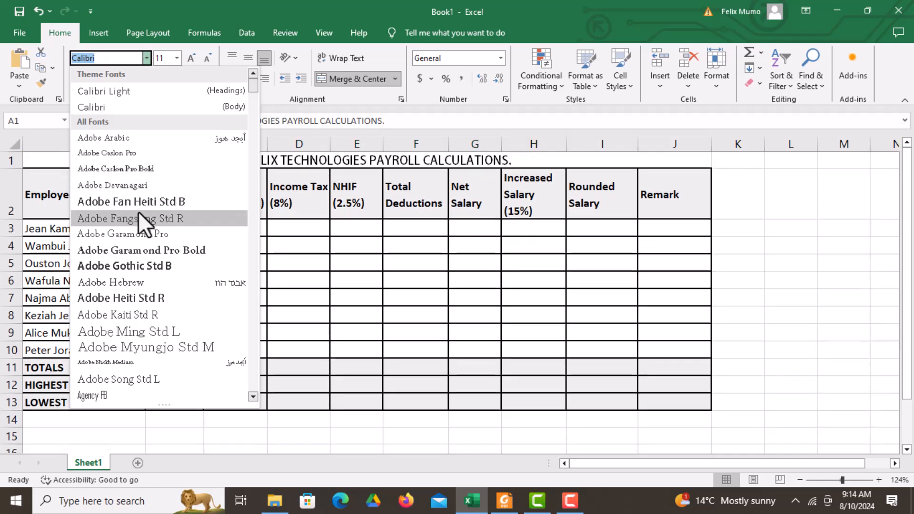
{"action": "scroll", "coordinate": [140, 214], "scroll_direction": "down", "scroll_amount": 2}
{"action": "scroll", "coordinate": [140, 214], "scroll_direction": "down", "scroll_amount": 10}
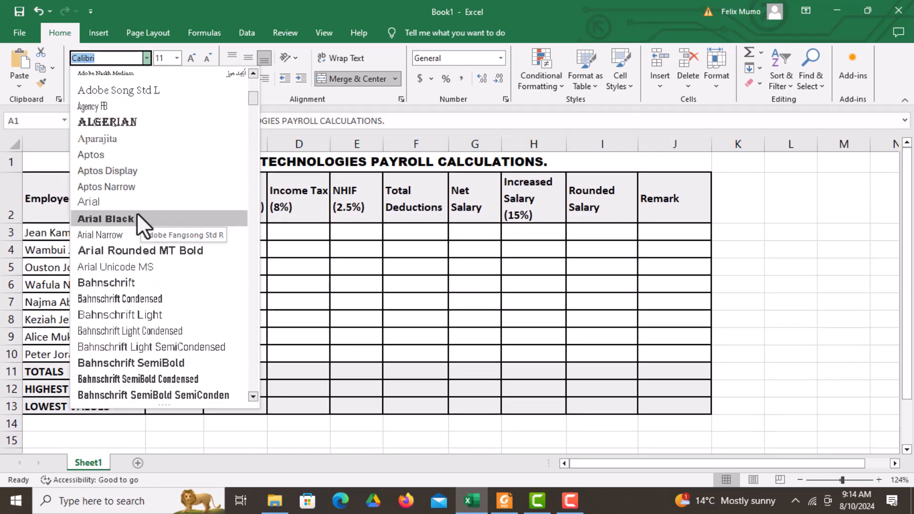
{"action": "scroll", "coordinate": [133, 224], "scroll_direction": "down", "scroll_amount": 6}
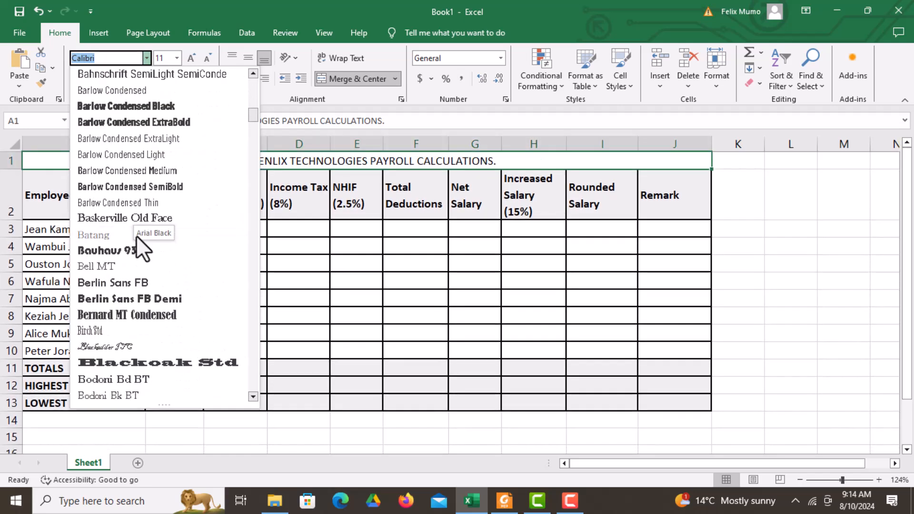
{"action": "scroll", "coordinate": [136, 238], "scroll_direction": "down", "scroll_amount": 6}
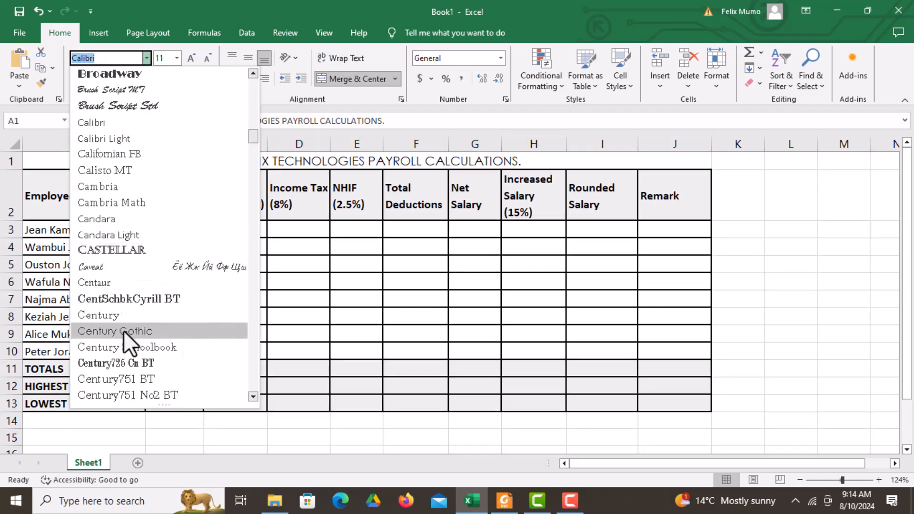
{"action": "left_click", "coordinate": [124, 330]}
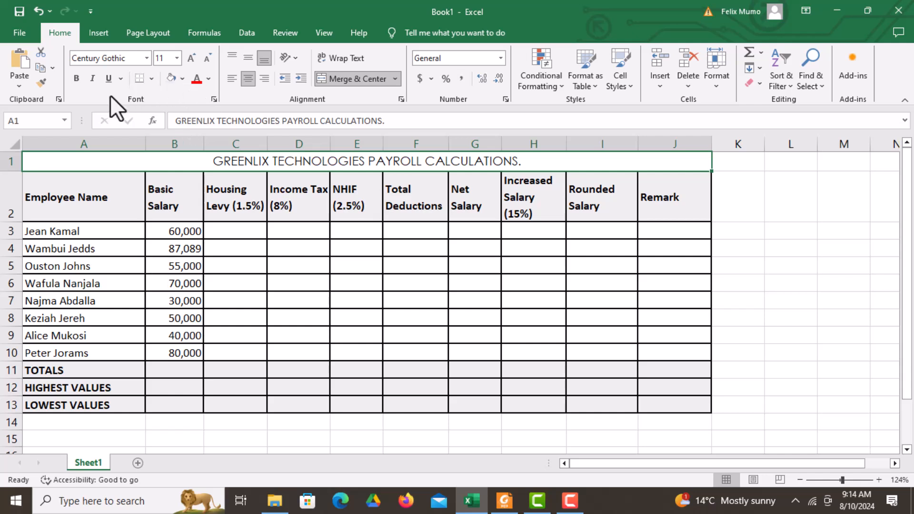
{"action": "left_click", "coordinate": [75, 82]}
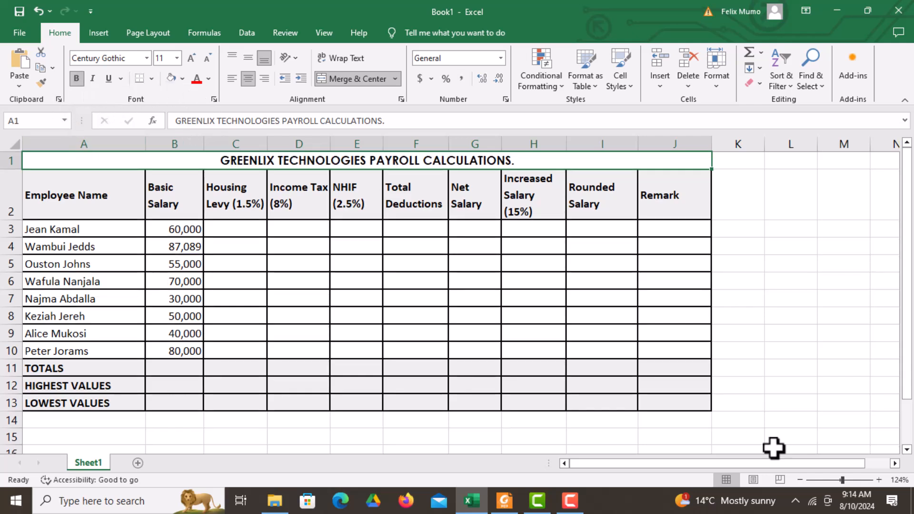
Step: Check the required font size in part (a) item 3 of the exam PDF, and set the title's font size to 16
{"action": "left_click", "coordinate": [503, 501]}
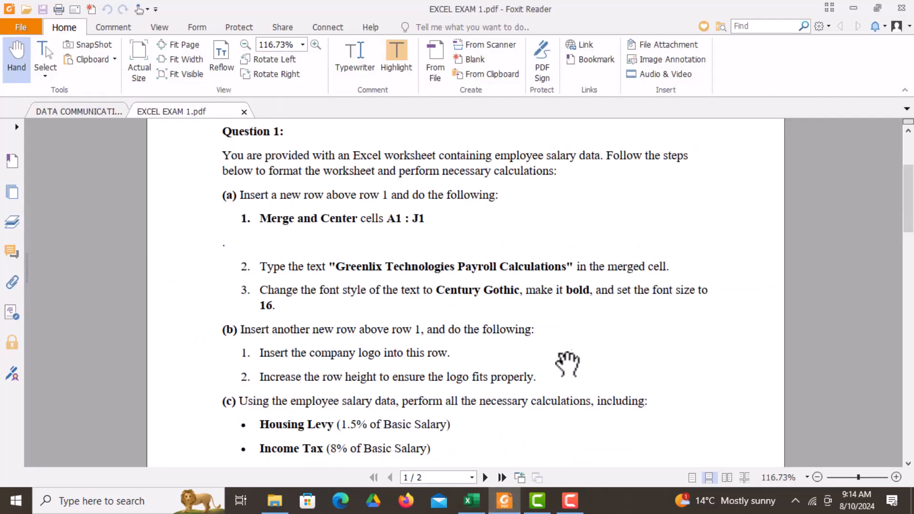
{"action": "left_click", "coordinate": [483, 505]}
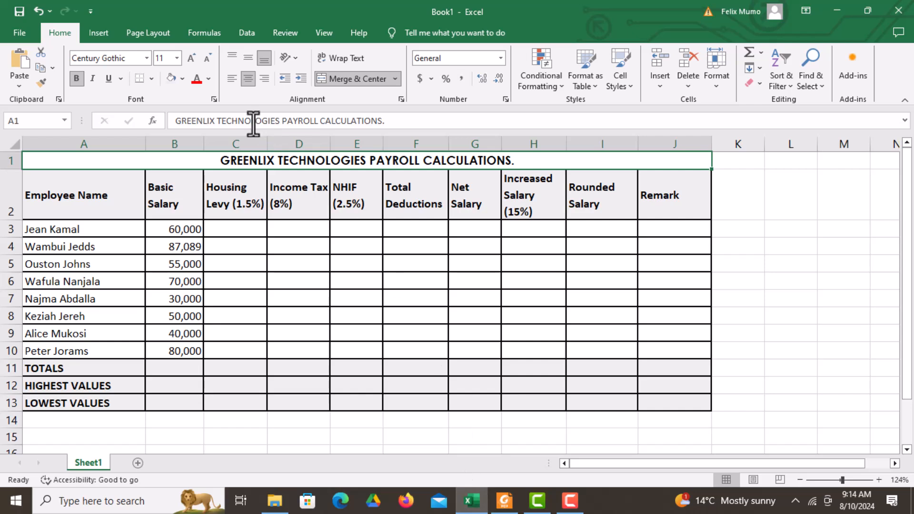
{"action": "left_click", "coordinate": [177, 59]}
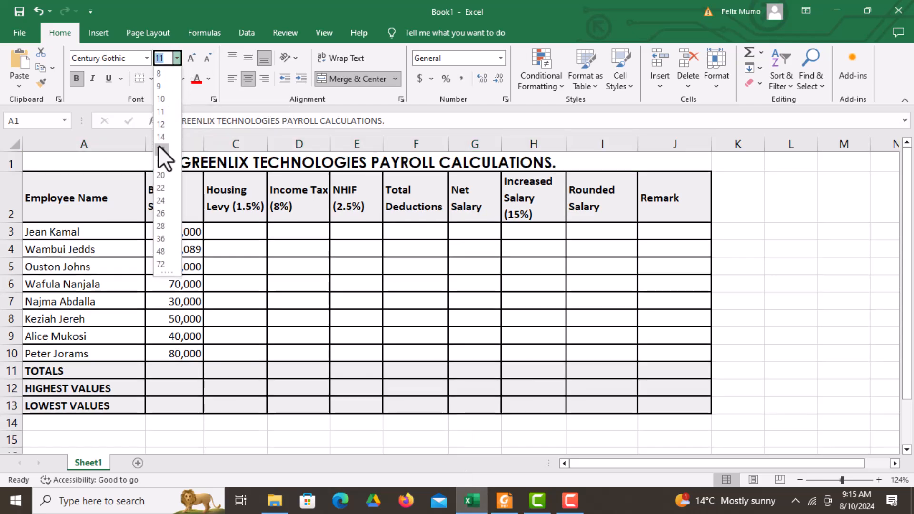
{"action": "left_click", "coordinate": [162, 148]}
{"action": "left_click", "coordinate": [389, 284]}
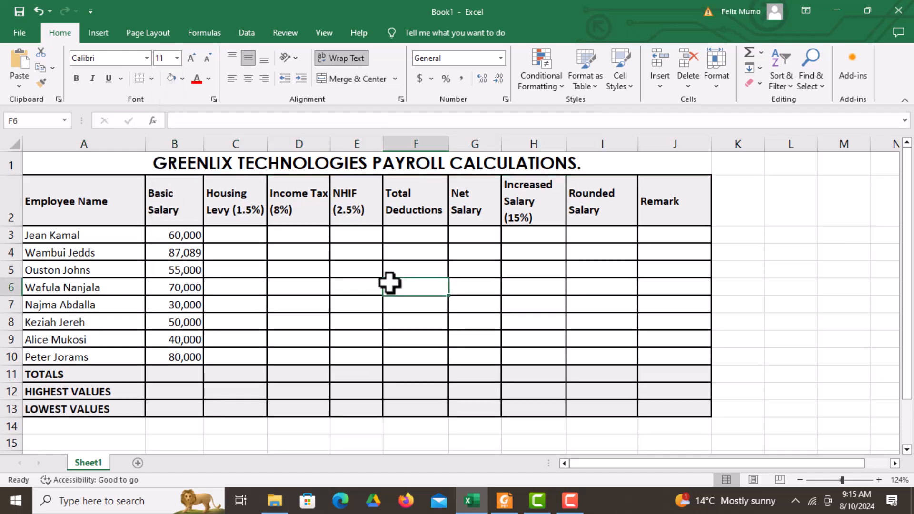
{"action": "left_click", "coordinate": [774, 282]}
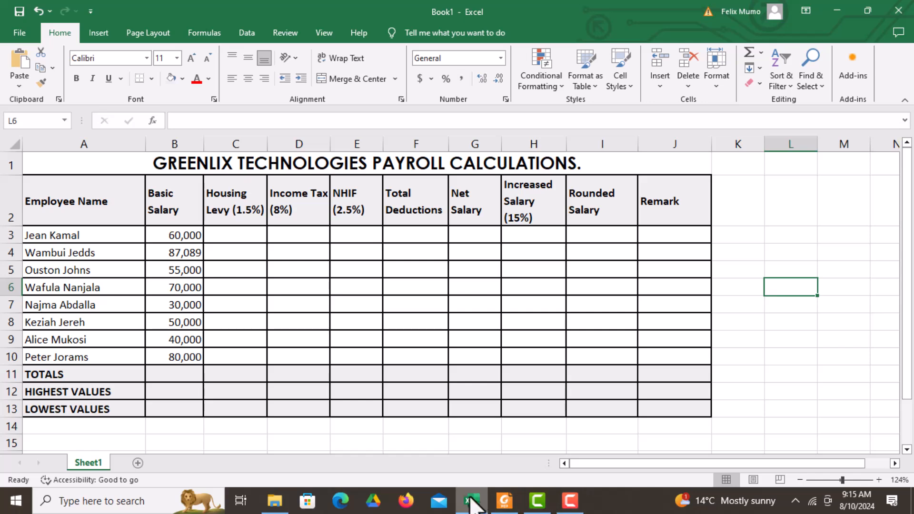
Step: Check part (b) in the exam PDF, and insert a new sheet row above the title row in Book1
{"action": "left_click", "coordinate": [501, 504]}
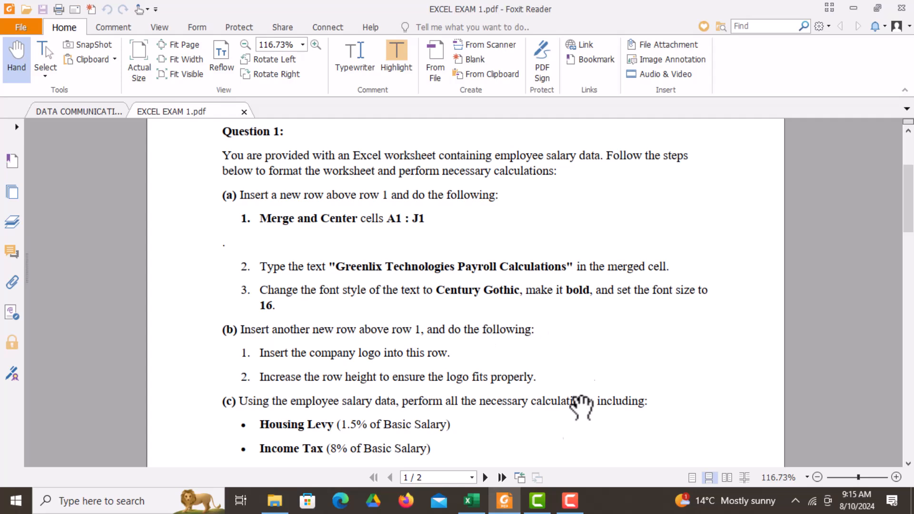
{"action": "left_click", "coordinate": [472, 506]}
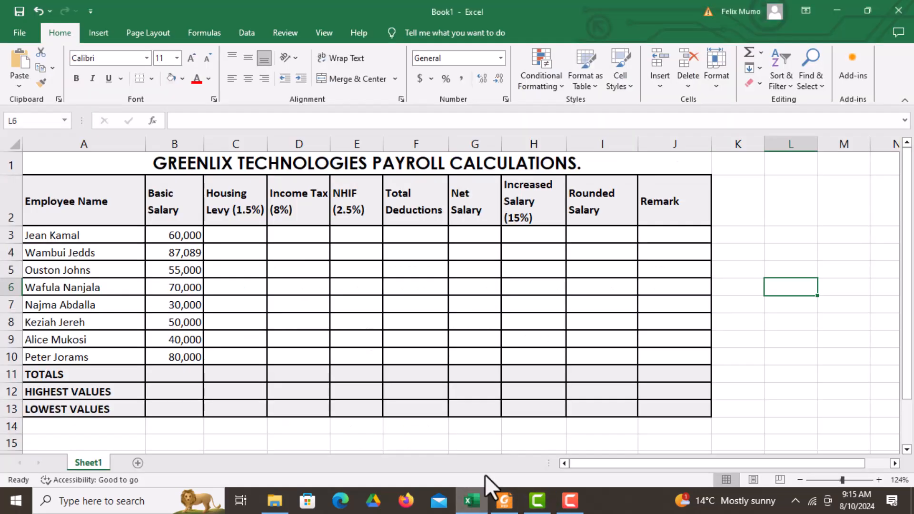
{"action": "left_click", "coordinate": [756, 238]}
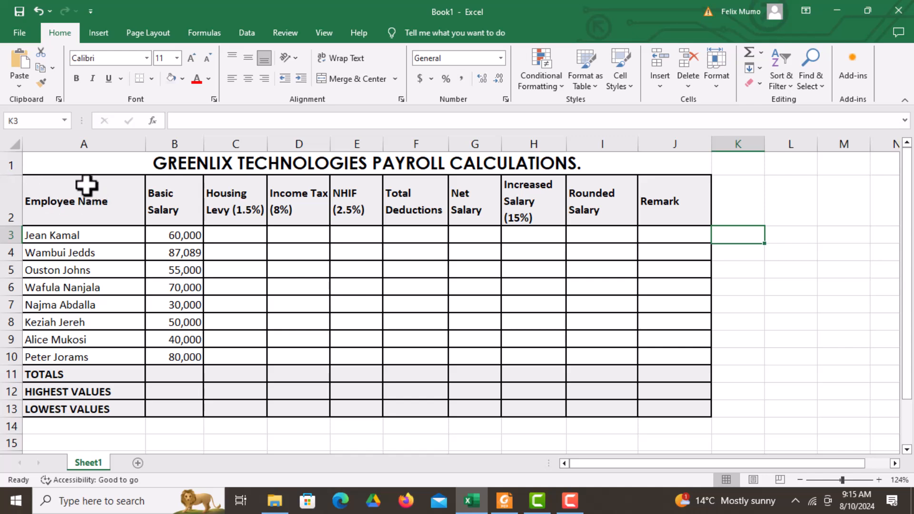
{"action": "left_click", "coordinate": [4, 166]}
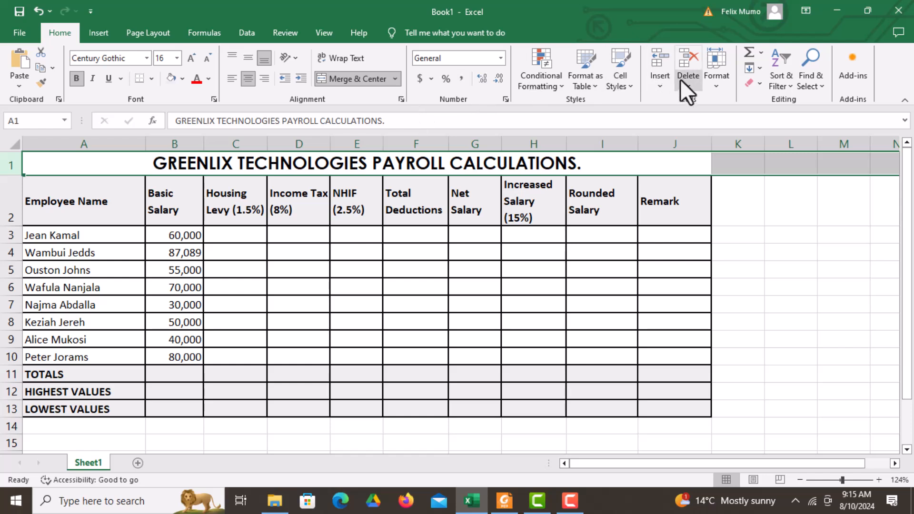
{"action": "left_click", "coordinate": [665, 85]}
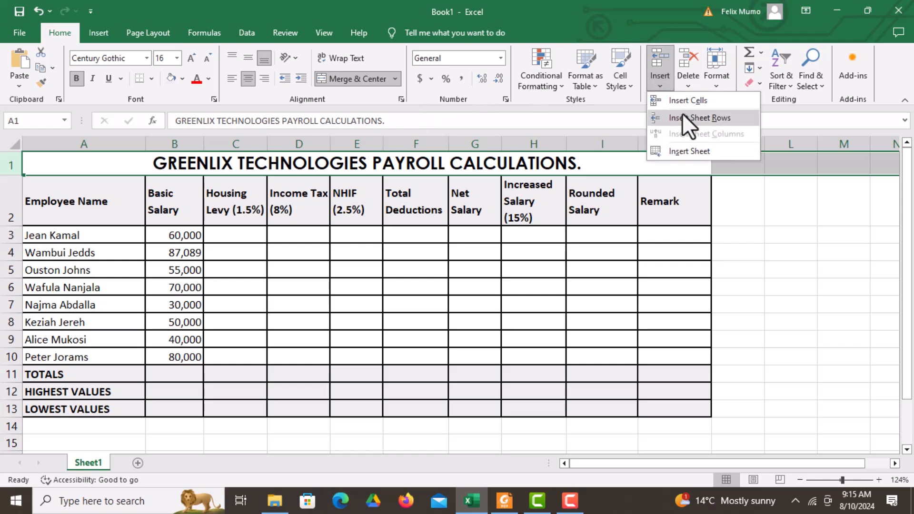
{"action": "left_click", "coordinate": [713, 119]}
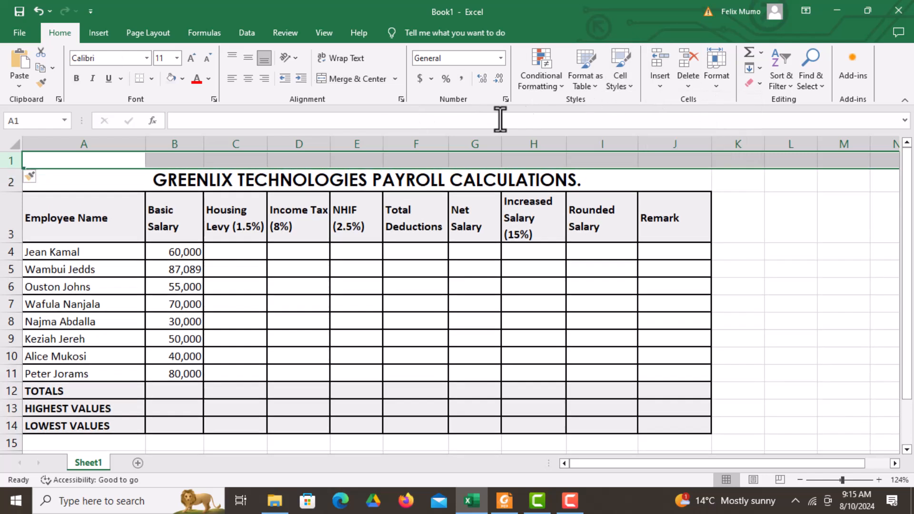
{"action": "left_click", "coordinate": [261, 163]}
{"action": "left_click", "coordinate": [774, 232]}
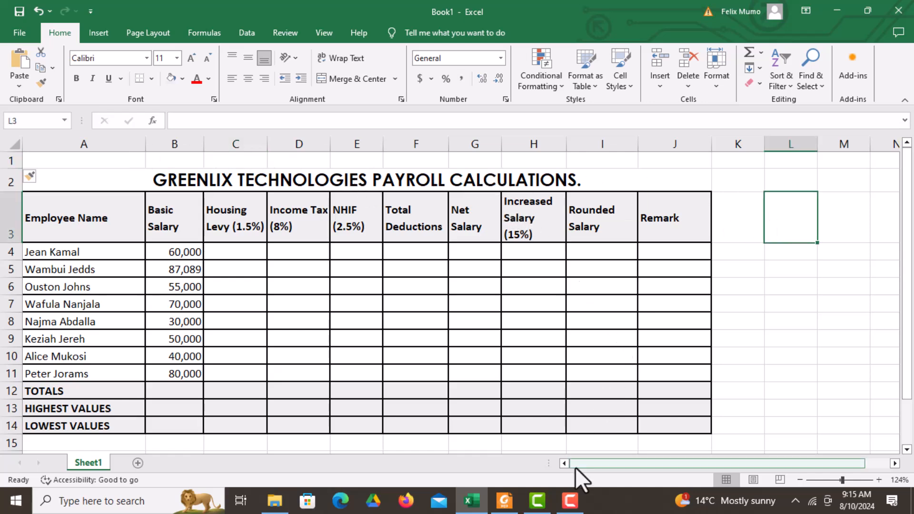
Step: Read part (b) items 1 and 2 in the exam PDF, and increase the height of empty row 1 in Book1 for the logo
{"action": "left_click", "coordinate": [506, 501]}
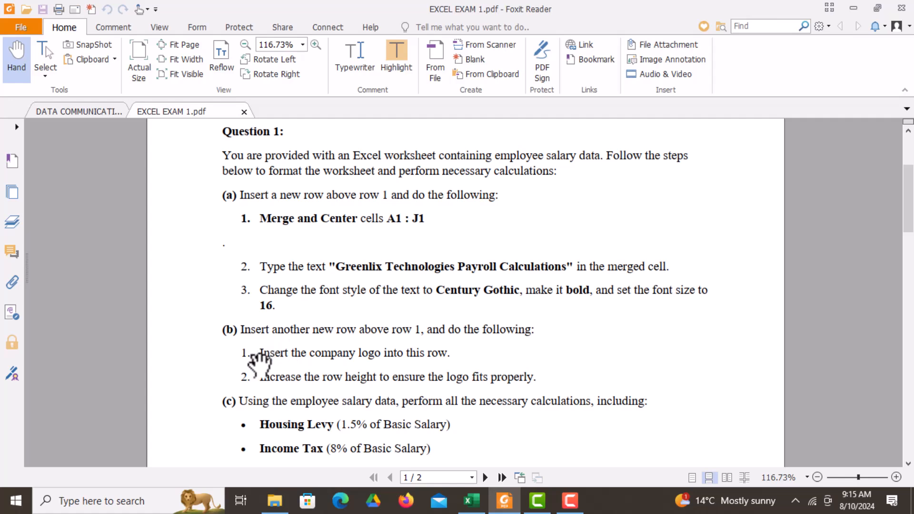
{"action": "left_click_drag", "start_coordinate": [276, 354], "coordinate": [438, 355]}
{"action": "left_click_drag", "start_coordinate": [322, 377], "coordinate": [511, 376]}
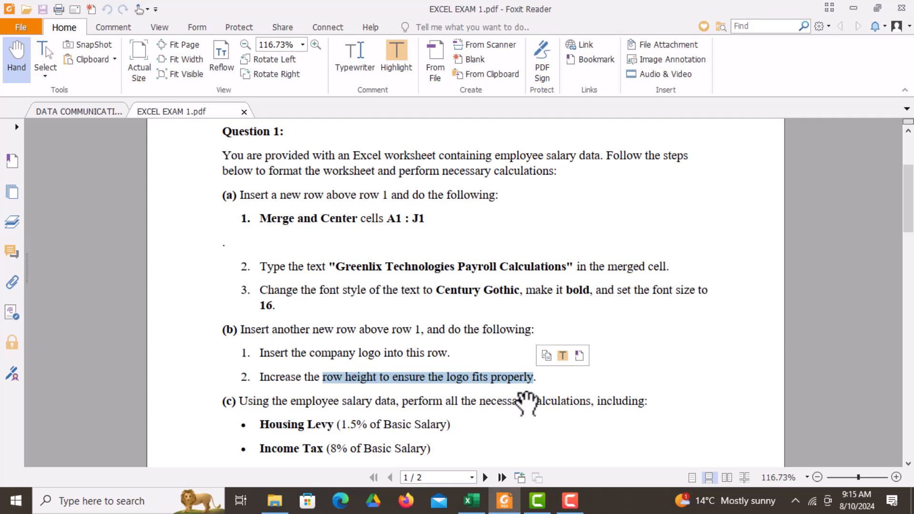
{"action": "left_click", "coordinate": [472, 499]}
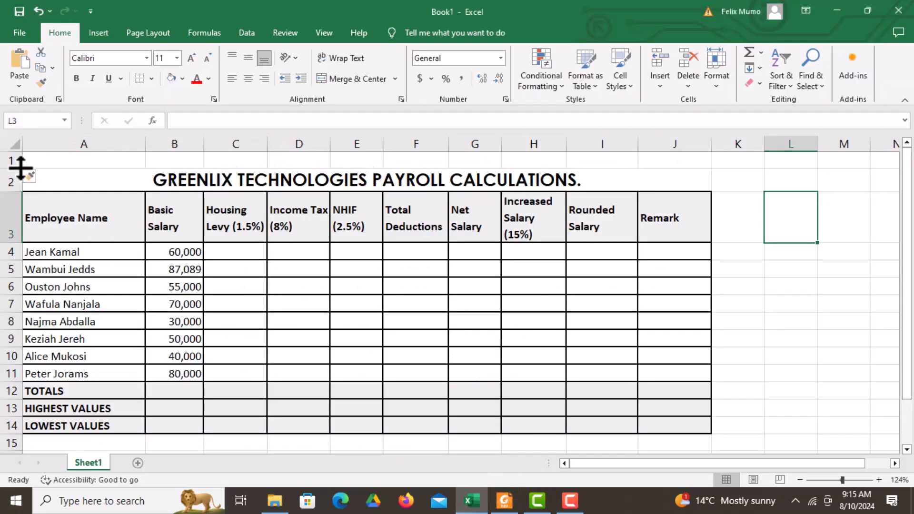
{"action": "left_click_drag", "start_coordinate": [19, 167], "coordinate": [18, 231]}
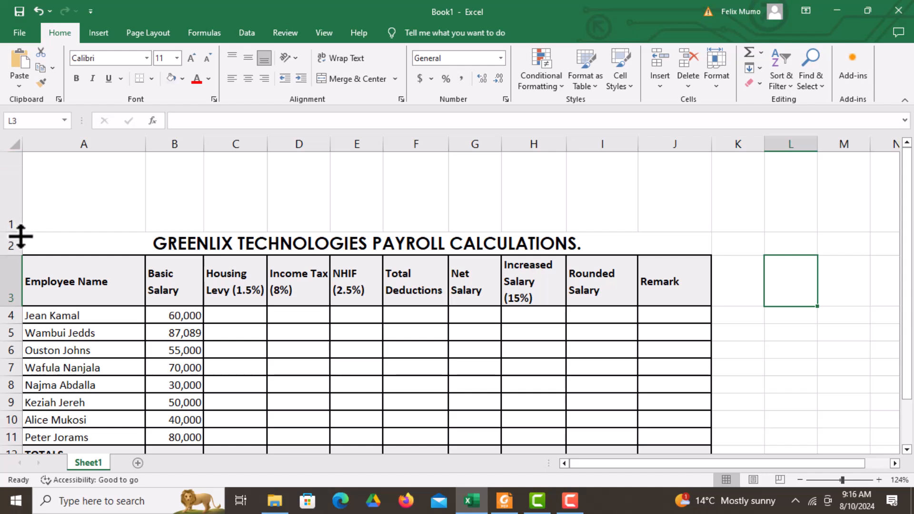
Step: Insert the picture file "logo" from the device's Desktop folder at cell E1
{"action": "left_click", "coordinate": [85, 201]}
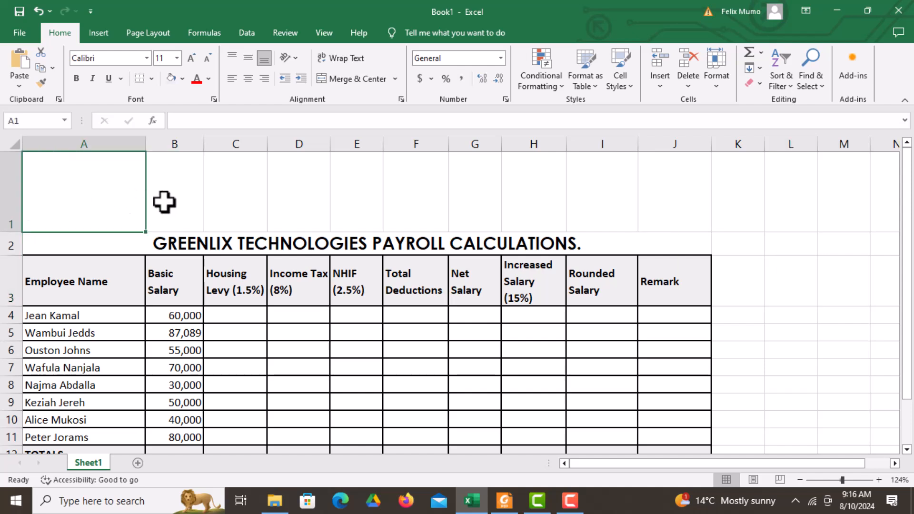
{"action": "left_click", "coordinate": [348, 196]}
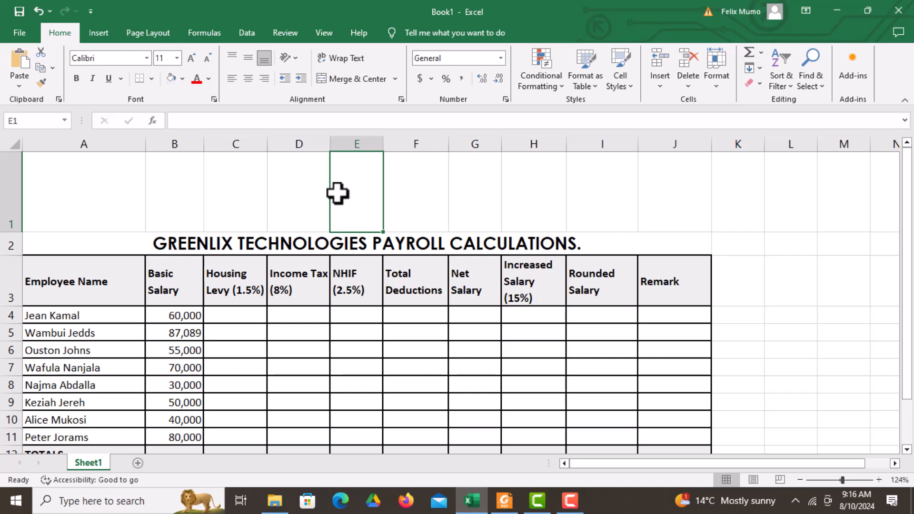
{"action": "left_click", "coordinate": [98, 34]}
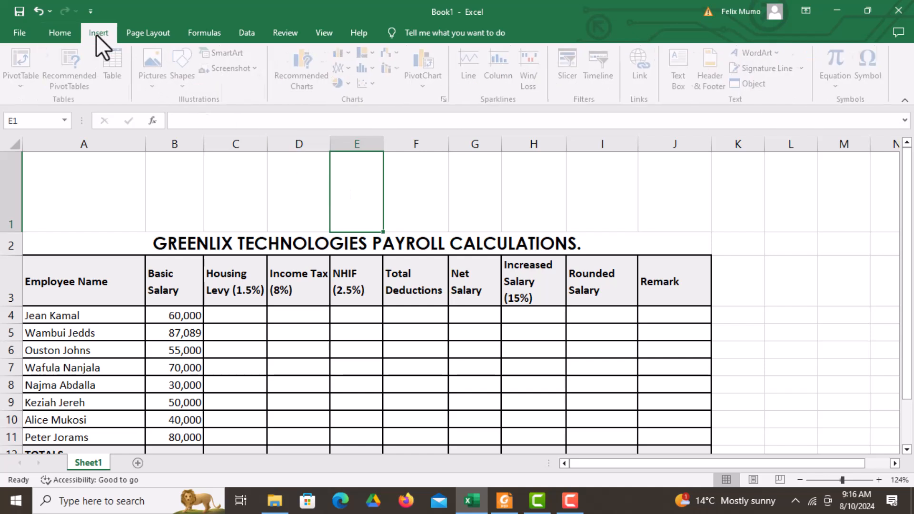
{"action": "left_click", "coordinate": [153, 86]}
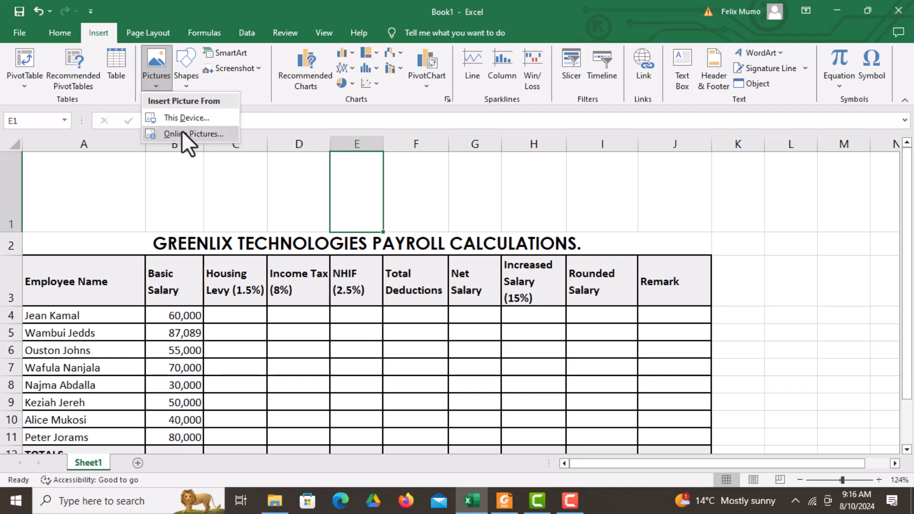
{"action": "left_click", "coordinate": [199, 121]}
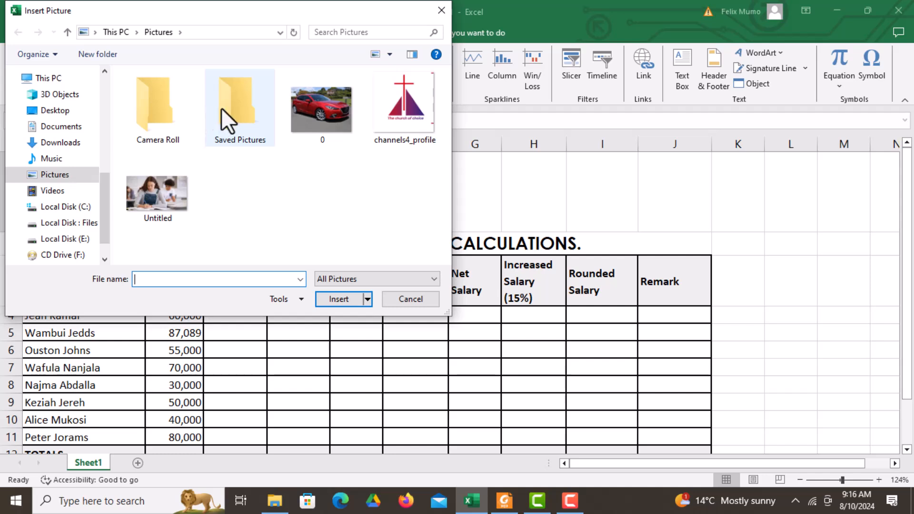
{"action": "left_click_drag", "start_coordinate": [109, 200], "coordinate": [105, 173]}
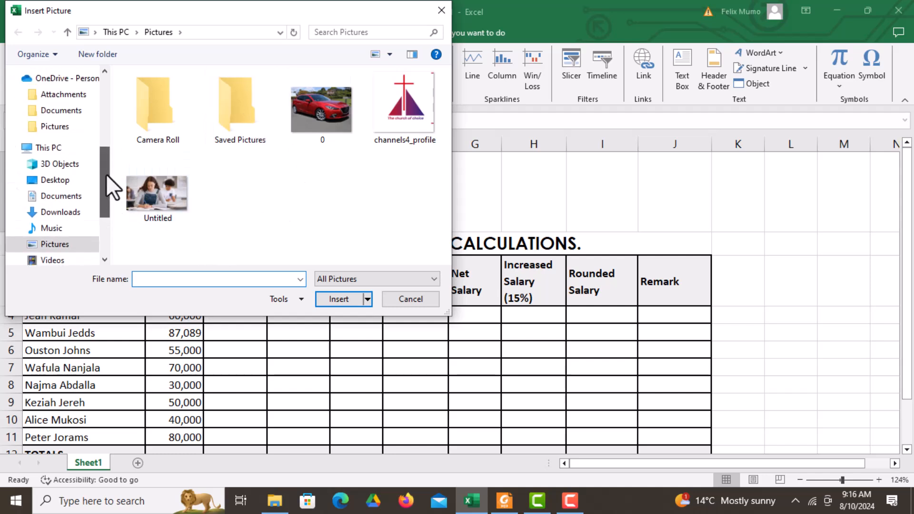
{"action": "left_click", "coordinate": [54, 180]}
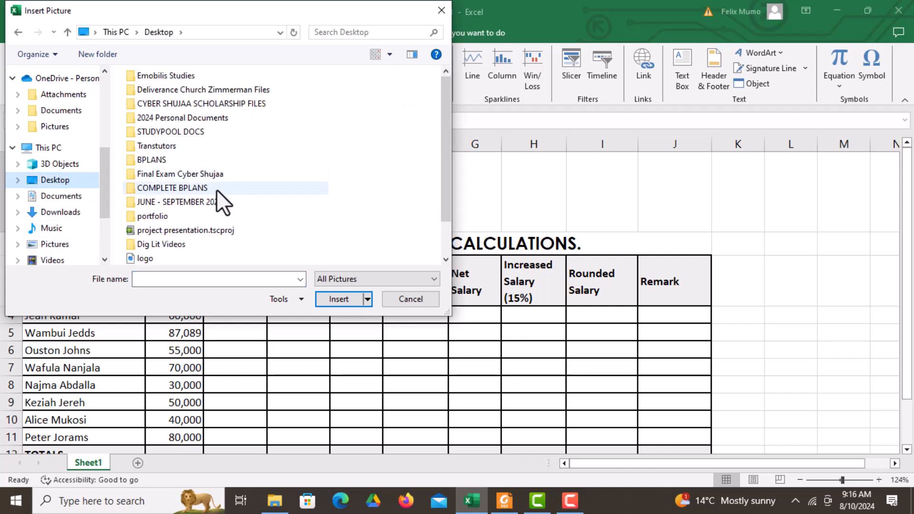
{"action": "left_click", "coordinate": [143, 257]}
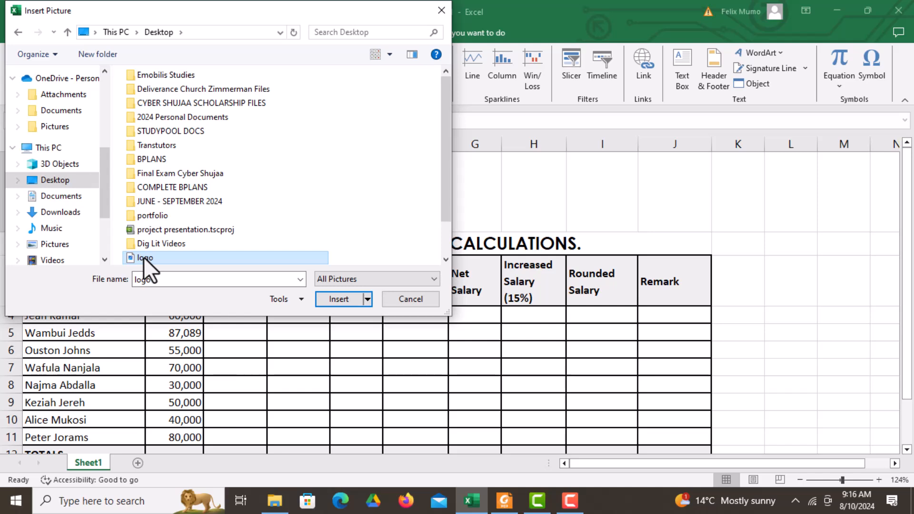
{"action": "left_click", "coordinate": [337, 302]}
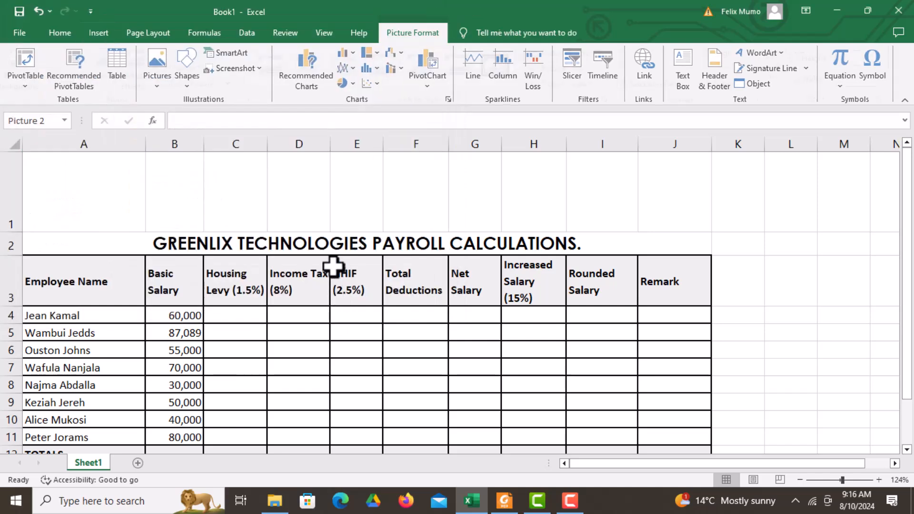
Step: Move the inserted logo picture so that it starts at column C, and check its full extent on the sheet
{"action": "left_click_drag", "start_coordinate": [573, 301], "coordinate": [461, 283]}
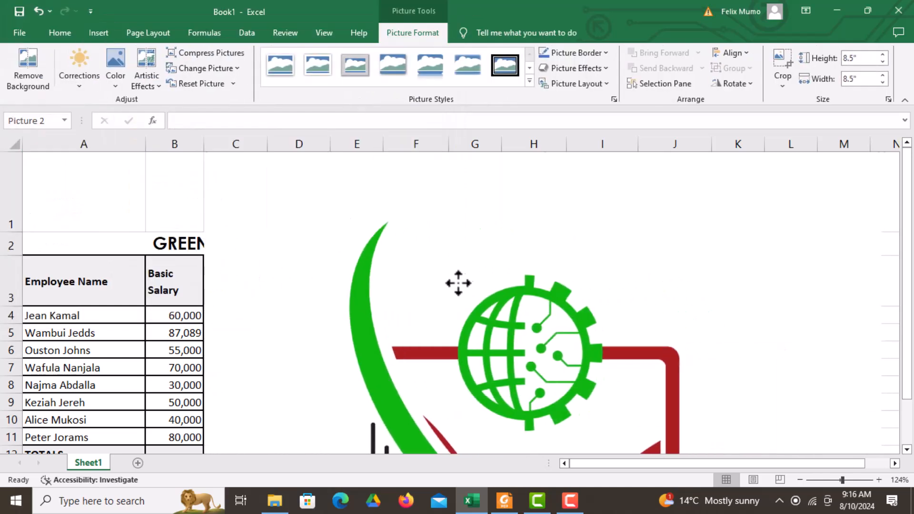
{"action": "scroll", "coordinate": [471, 248], "scroll_direction": "down", "scroll_amount": 1}
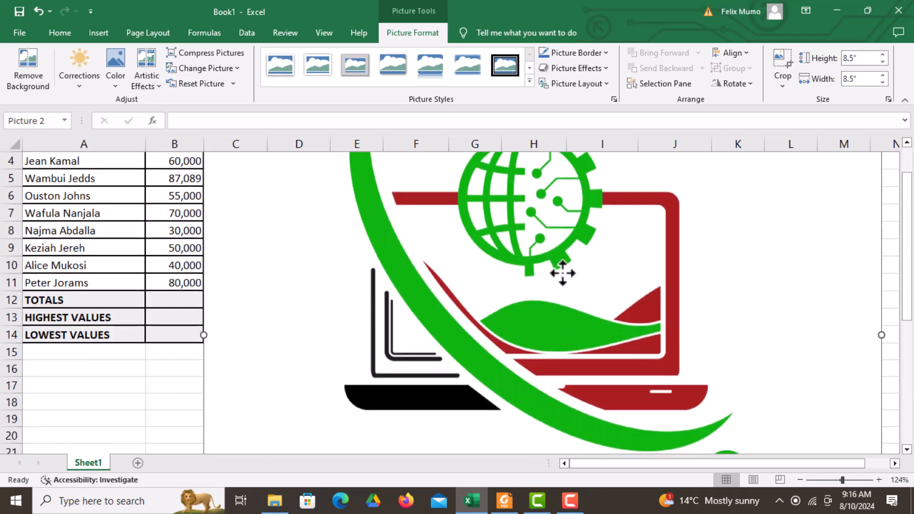
{"action": "scroll", "coordinate": [490, 253], "scroll_direction": "up", "scroll_amount": 1}
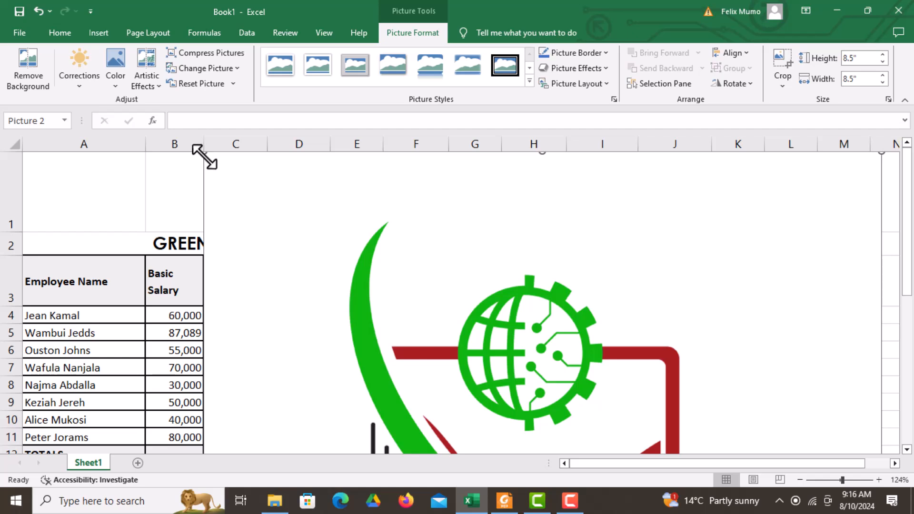
Step: Shrink the logo picture proportionally to about 0.86" square and place it inside row 1 above the payroll title
{"action": "left_click_drag", "start_coordinate": [196, 148], "coordinate": [379, 322]}
{"action": "left_click_drag", "start_coordinate": [444, 332], "coordinate": [280, 210]}
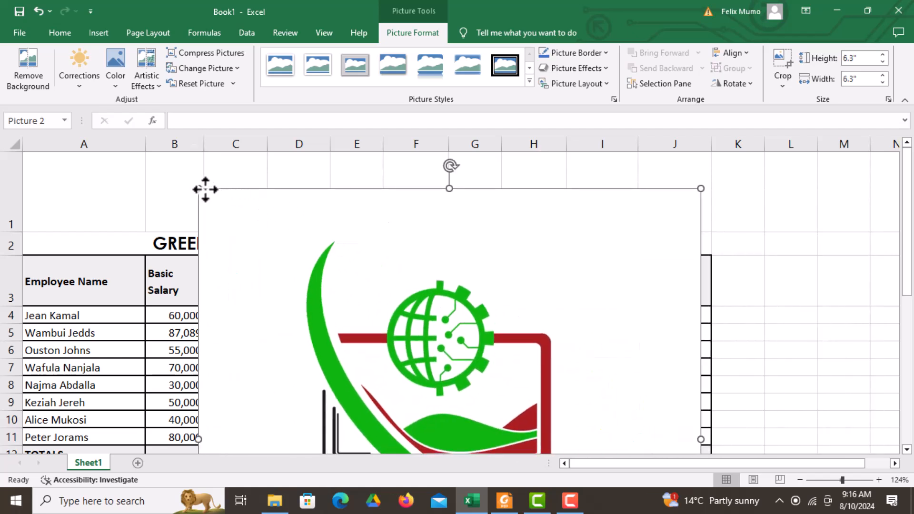
{"action": "left_click_drag", "start_coordinate": [201, 188], "coordinate": [353, 344]}
{"action": "left_click_drag", "start_coordinate": [463, 377], "coordinate": [307, 218]}
{"action": "left_click_drag", "start_coordinate": [218, 173], "coordinate": [395, 352]}
{"action": "left_click_drag", "start_coordinate": [483, 393], "coordinate": [385, 248]}
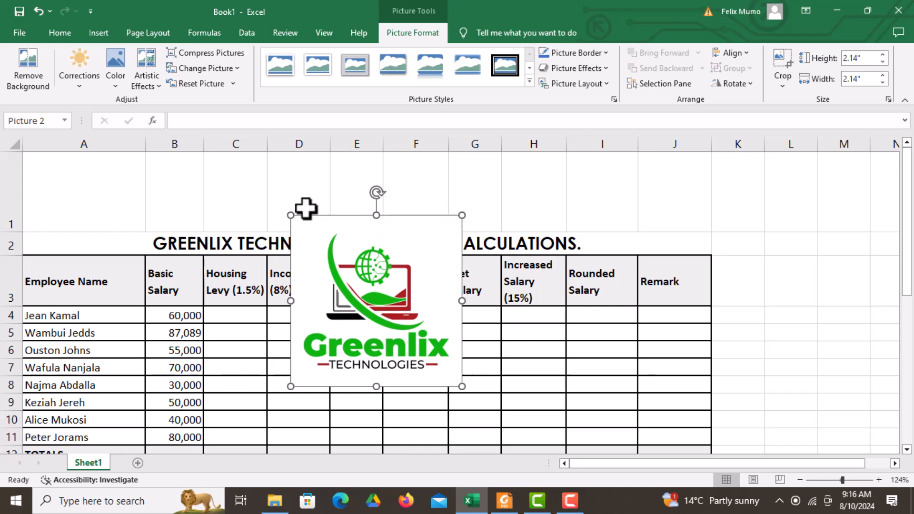
{"action": "left_click_drag", "start_coordinate": [292, 215], "coordinate": [333, 206]}
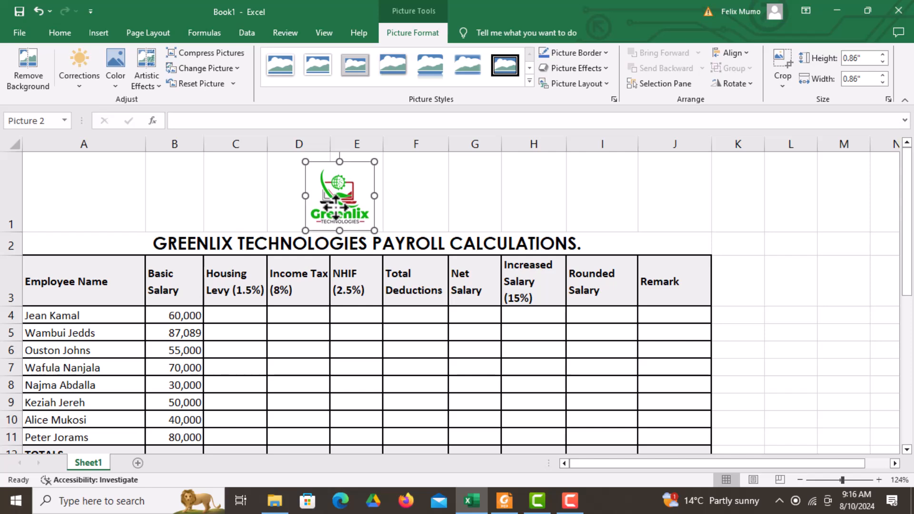
{"action": "left_click", "coordinate": [422, 211]}
{"action": "left_click", "coordinate": [353, 201]}
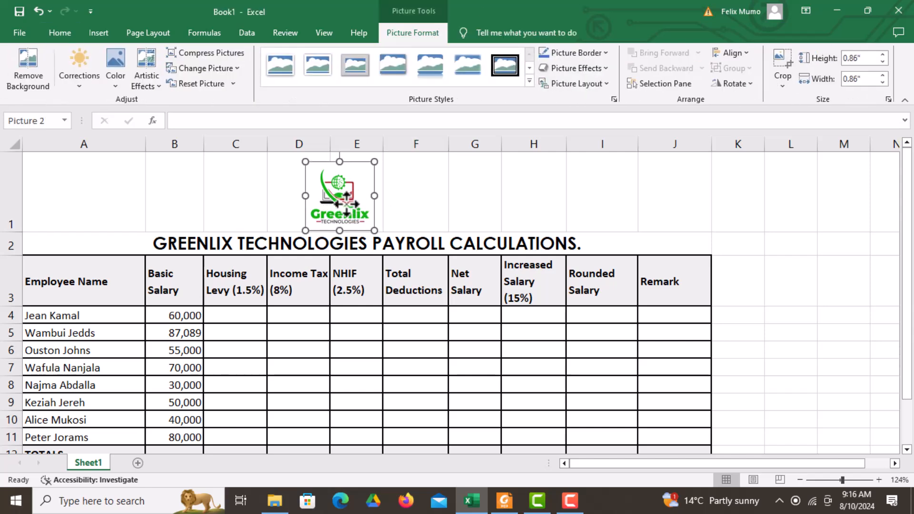
{"action": "left_click_drag", "start_coordinate": [347, 206], "coordinate": [348, 200]}
{"action": "left_click", "coordinate": [438, 205]}
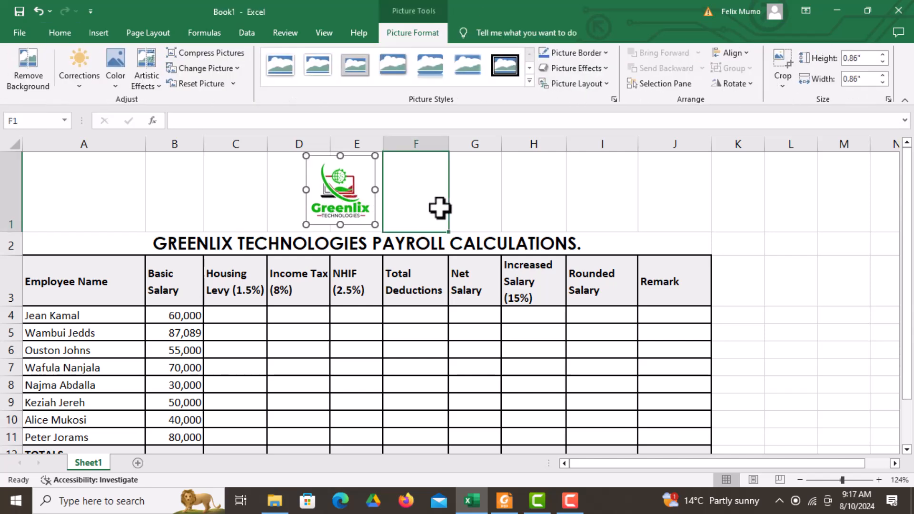
Step: Merge and center cells A1 to J1 across the width of the payroll table
{"action": "left_click", "coordinate": [91, 190]}
{"action": "left_click_drag", "start_coordinate": [153, 186], "coordinate": [673, 187]}
{"action": "left_click", "coordinate": [341, 82]}
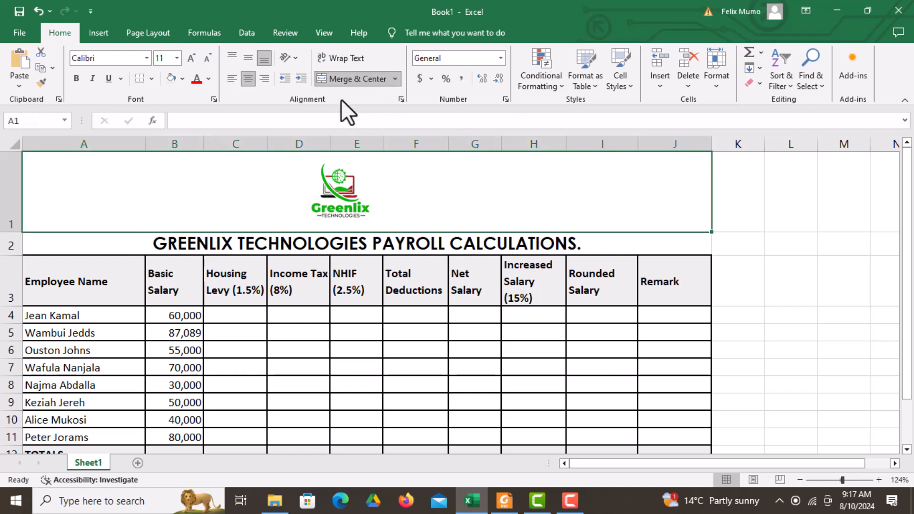
{"action": "left_click", "coordinate": [778, 224]}
Step: Nudge the logo slightly to the right, closer to the middle of the merged row 1
{"action": "left_click", "coordinate": [284, 198]}
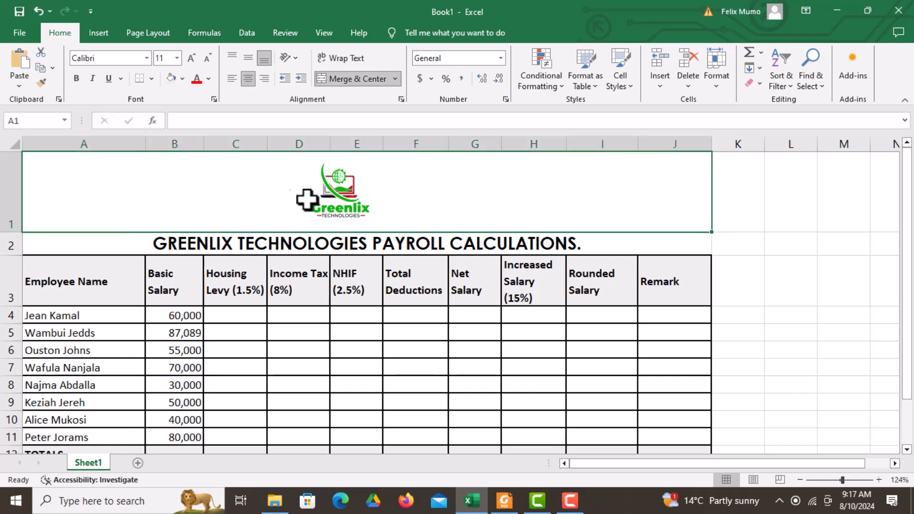
{"action": "left_click", "coordinate": [347, 196]}
{"action": "left_click_drag", "start_coordinate": [347, 196], "coordinate": [354, 196]}
{"action": "left_click", "coordinate": [219, 201]}
Step: Read part (c) on the employee salary calculations in the EXCEL EXAM 1 PDF, and return to Book1
{"action": "key", "text": "alt+Tab"}
{"action": "scroll", "coordinate": [583, 267], "scroll_direction": "down", "scroll_amount": 2}
{"action": "left_click_drag", "start_coordinate": [256, 232], "coordinate": [657, 237]}
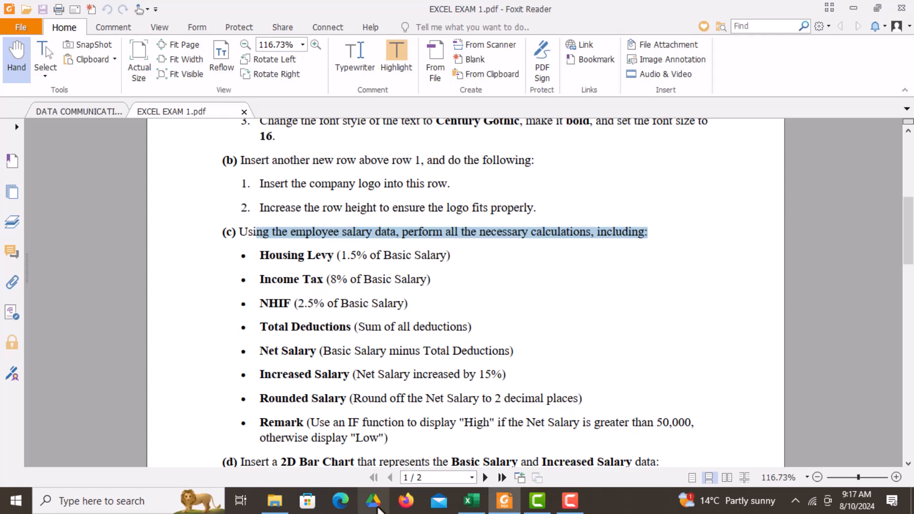
{"action": "left_click", "coordinate": [479, 505]}
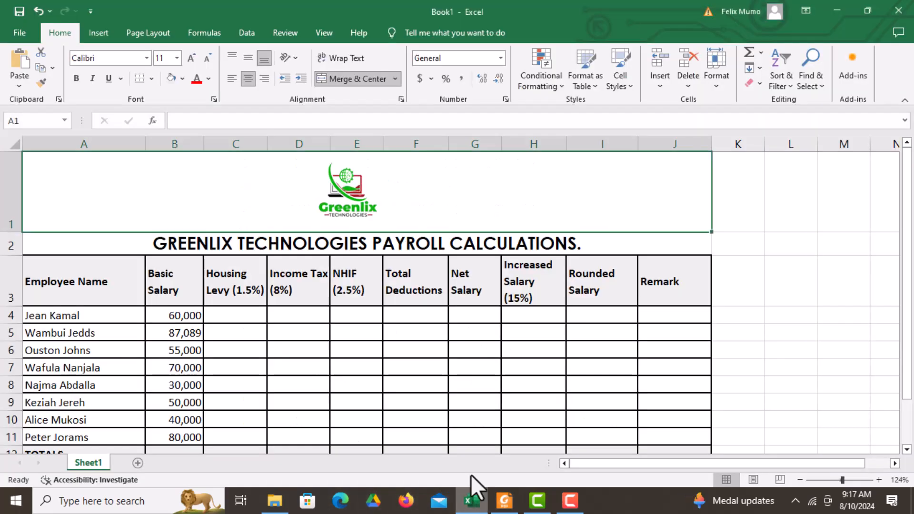
{"action": "scroll", "coordinate": [781, 452], "scroll_direction": "down", "scroll_amount": 2}
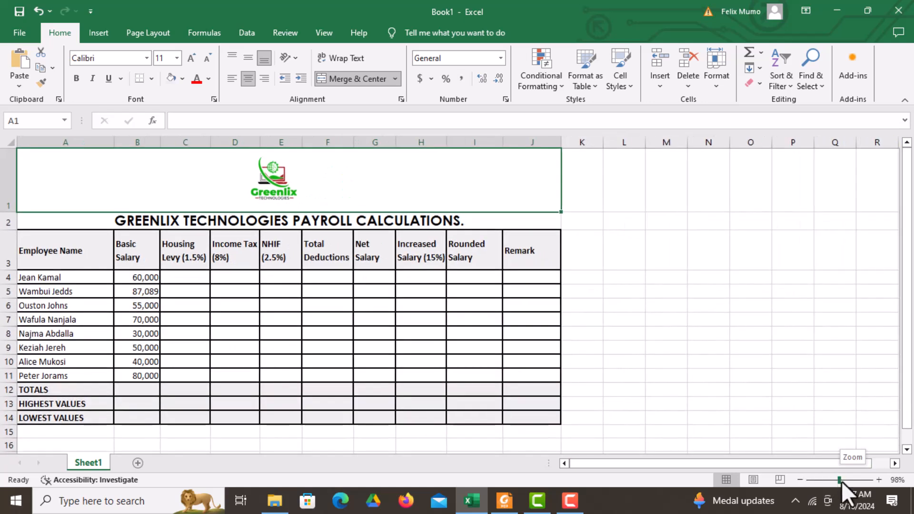
{"action": "left_click_drag", "start_coordinate": [839, 481], "coordinate": [841, 482]}
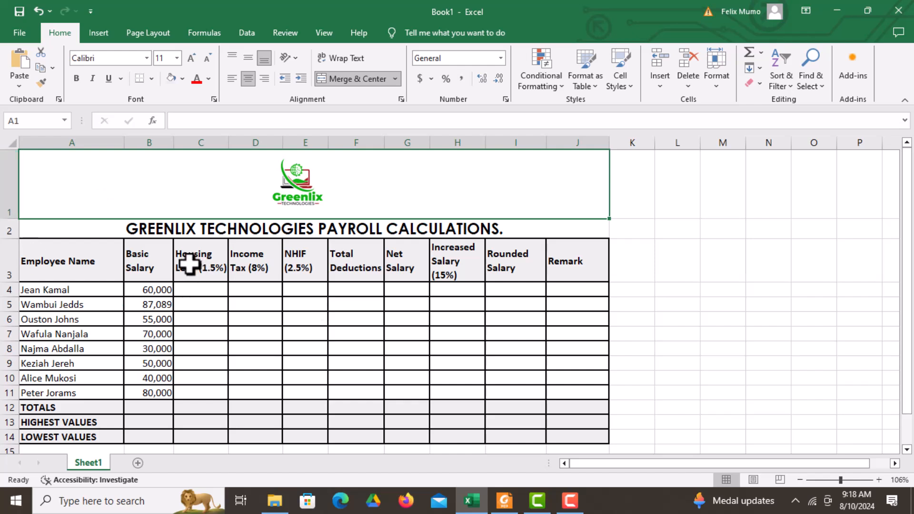
Step: Apply outline and inside borders to the whole payroll table, including the logo and title rows
{"action": "left_click", "coordinate": [63, 140]}
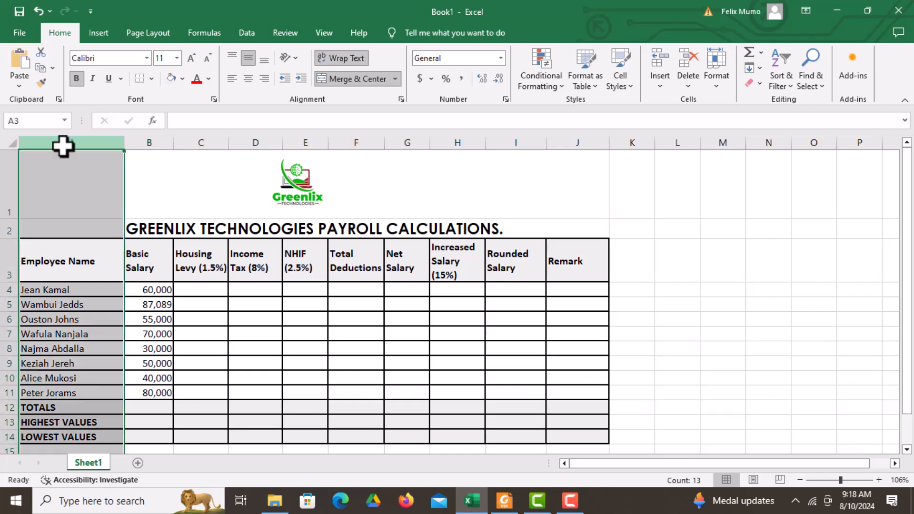
{"action": "left_click", "coordinate": [155, 257]}
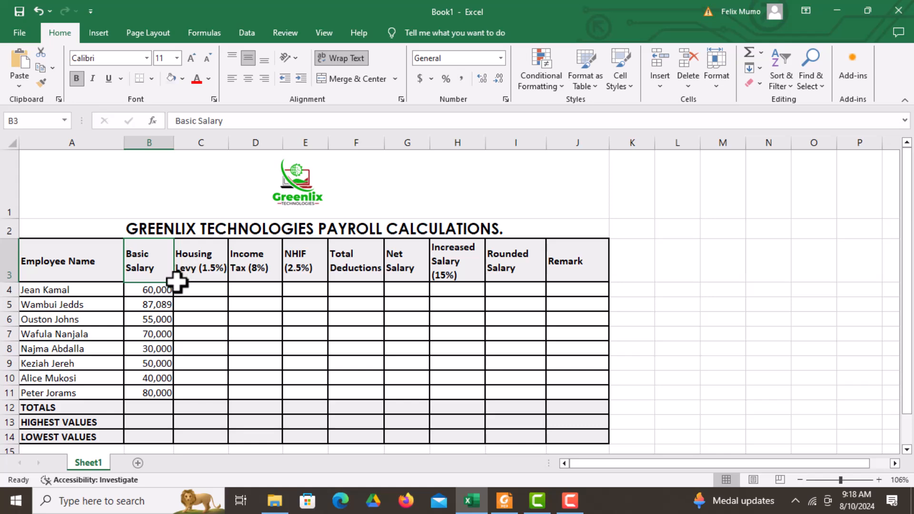
{"action": "key", "text": "ctrl+a"}
{"action": "right_click", "coordinate": [113, 359]}
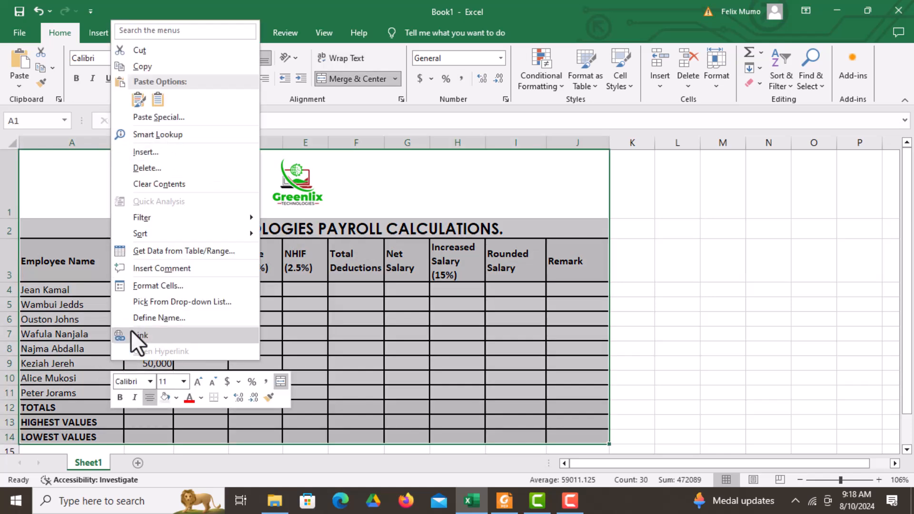
{"action": "left_click", "coordinate": [165, 287]}
{"action": "left_click", "coordinate": [183, 189]}
{"action": "left_click", "coordinate": [219, 192]}
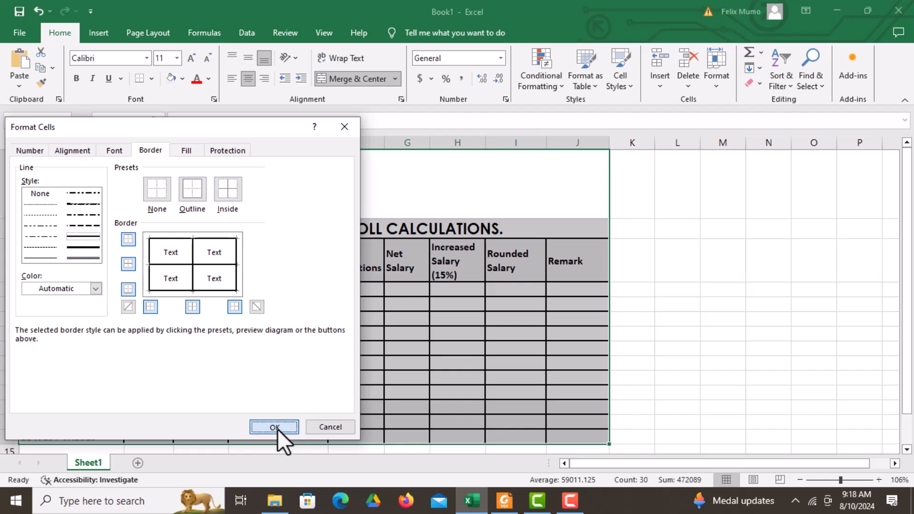
{"action": "left_click", "coordinate": [275, 427]}
{"action": "left_click", "coordinate": [431, 339]}
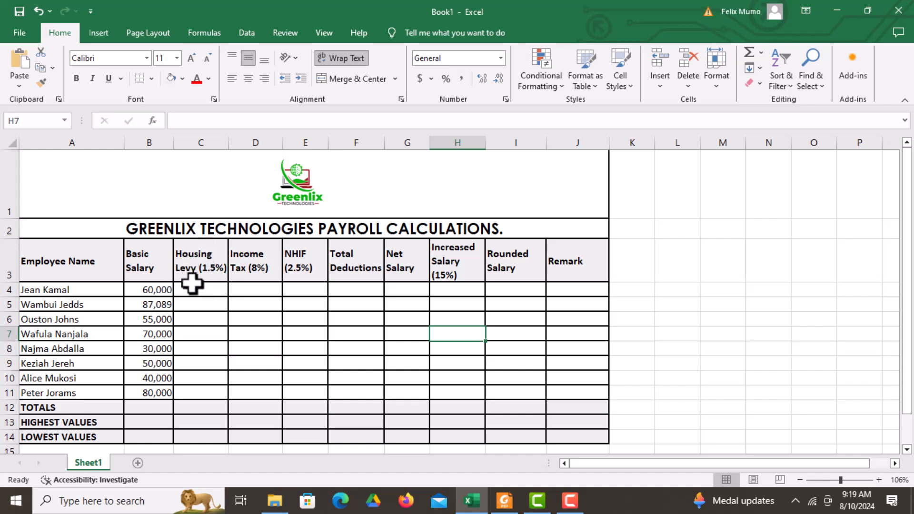
Step: Enter the formula =B4*1.5% in cell C4 to calculate the first employee's Housing Levy
{"action": "left_click", "coordinate": [196, 260]}
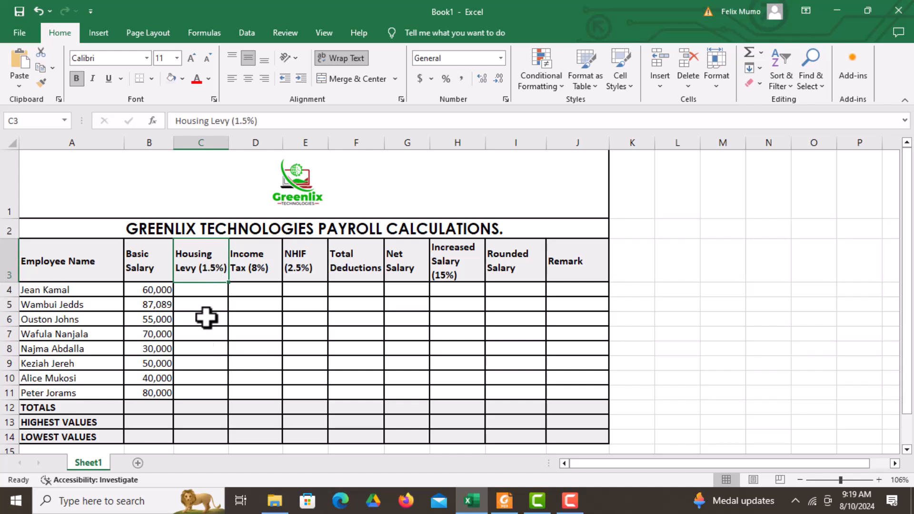
{"action": "left_click", "coordinate": [193, 287]}
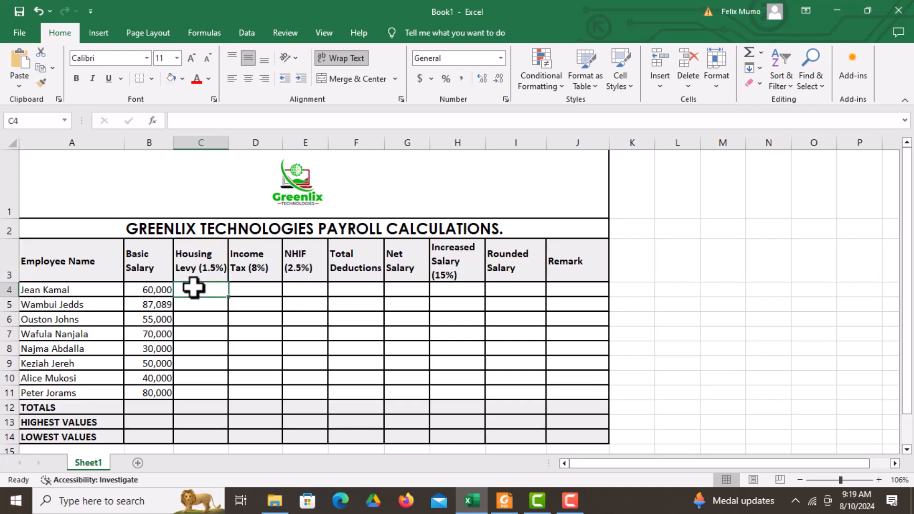
{"action": "type", "text": "="}
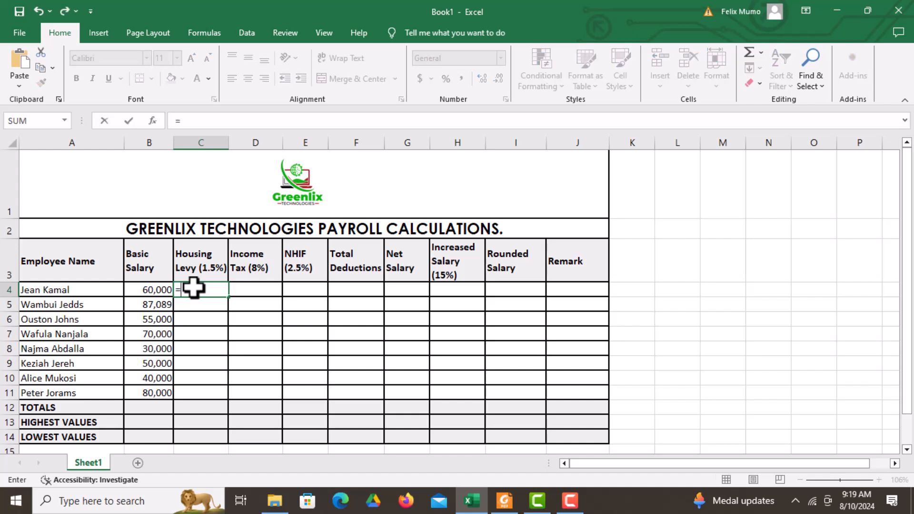
{"action": "left_click", "coordinate": [146, 287]}
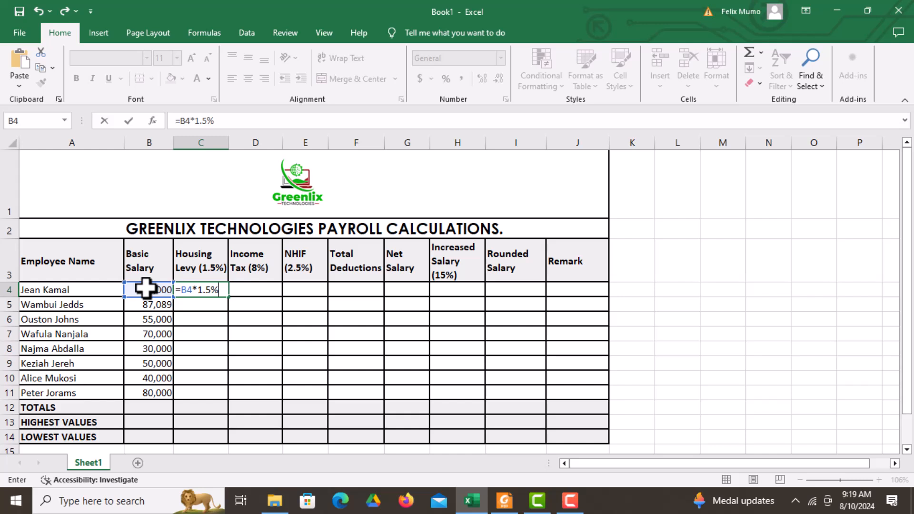
{"action": "key", "text": "Return"}
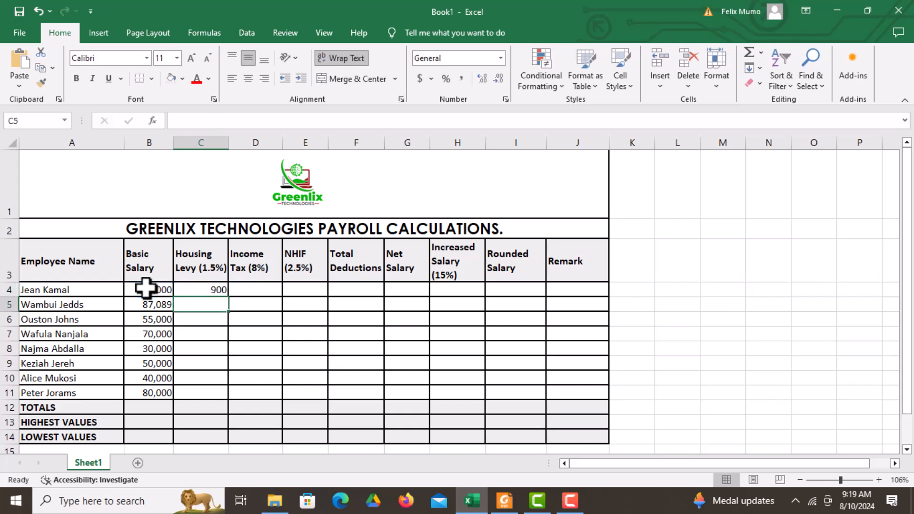
Step: Fill the Housing Levy formula from C4 down to C11 for all employees
{"action": "left_click", "coordinate": [186, 290]}
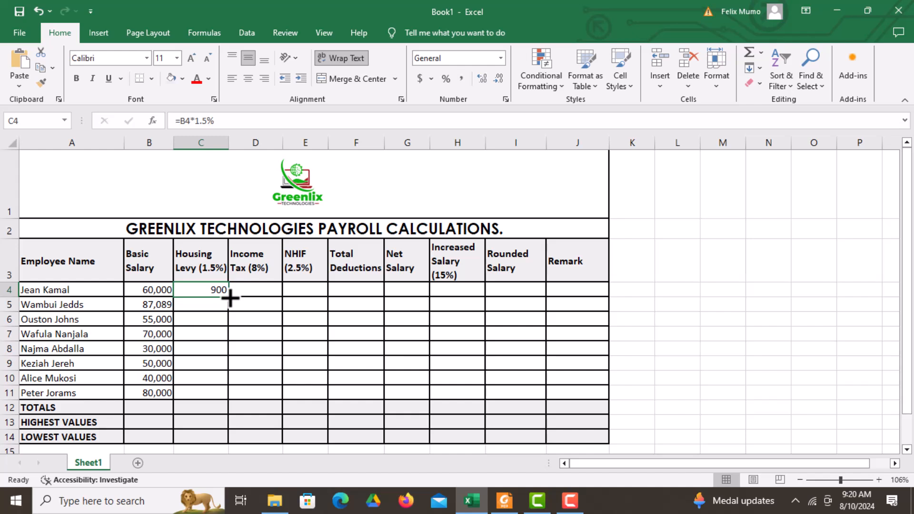
{"action": "left_click_drag", "start_coordinate": [230, 297], "coordinate": [230, 297]}
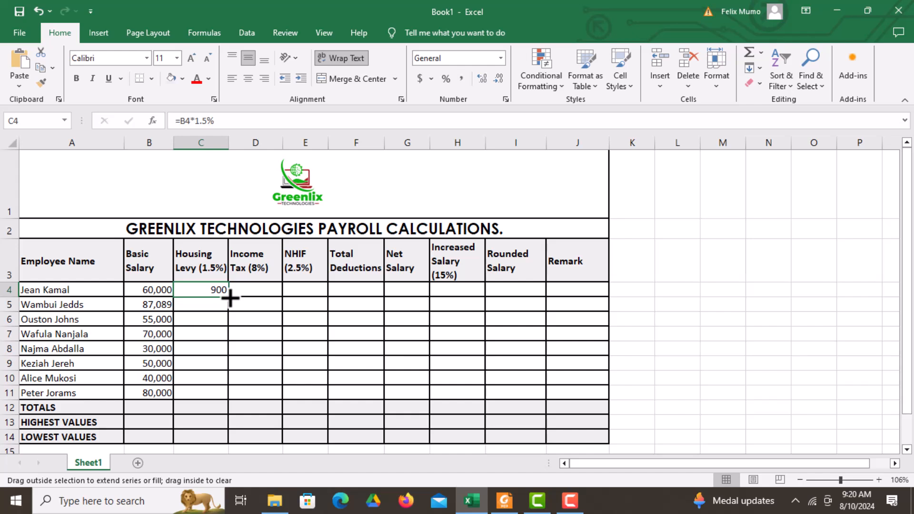
{"action": "left_click_drag", "start_coordinate": [230, 297], "coordinate": [231, 401]}
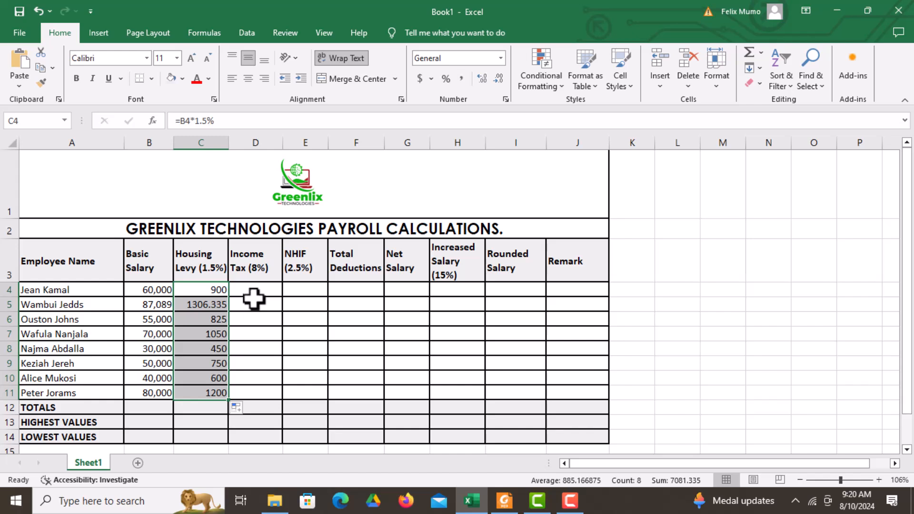
{"action": "left_click", "coordinate": [253, 300]}
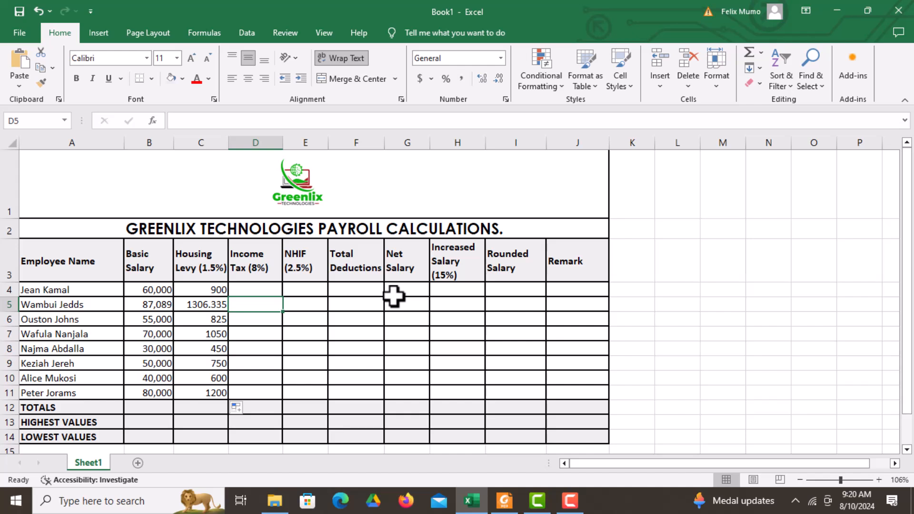
Step: Enter the formula =B4*8% in cell D4 to calculate the first employee's Income Tax
{"action": "left_click", "coordinate": [247, 262]}
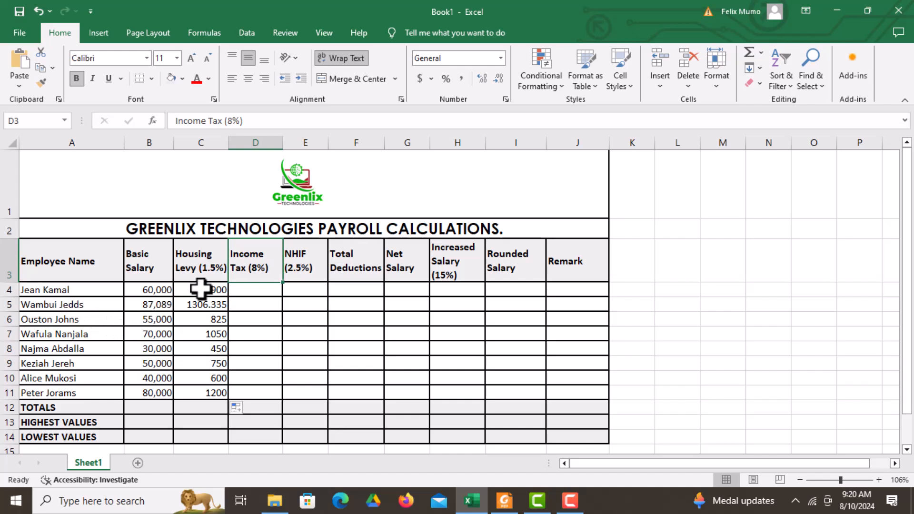
{"action": "left_click", "coordinate": [252, 290]}
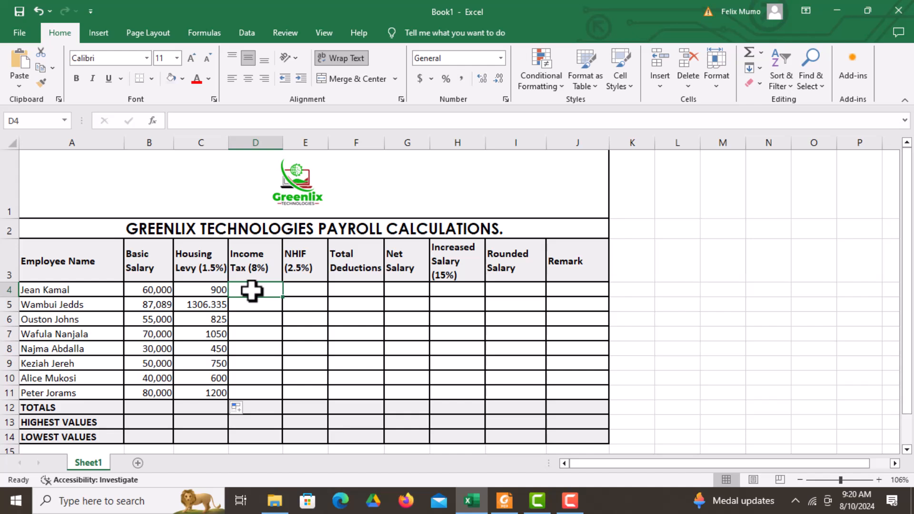
{"action": "type", "text": "="}
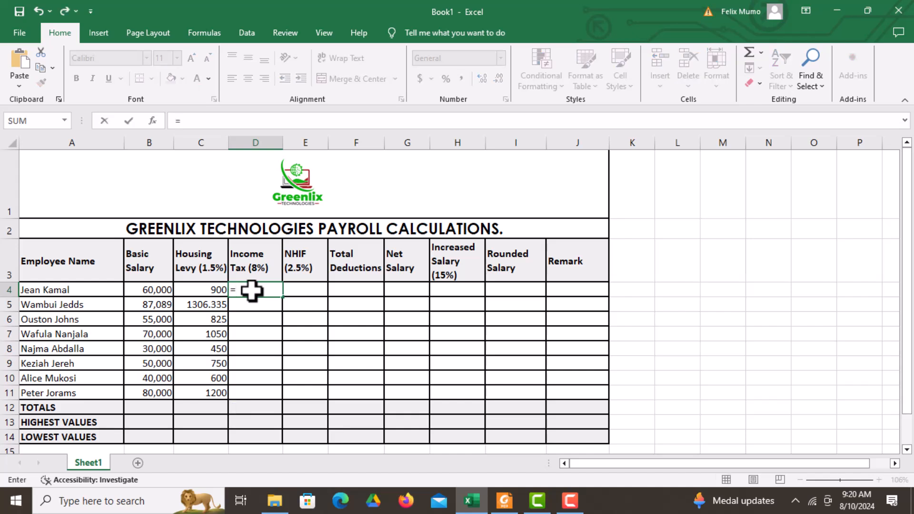
{"action": "left_click", "coordinate": [155, 289]}
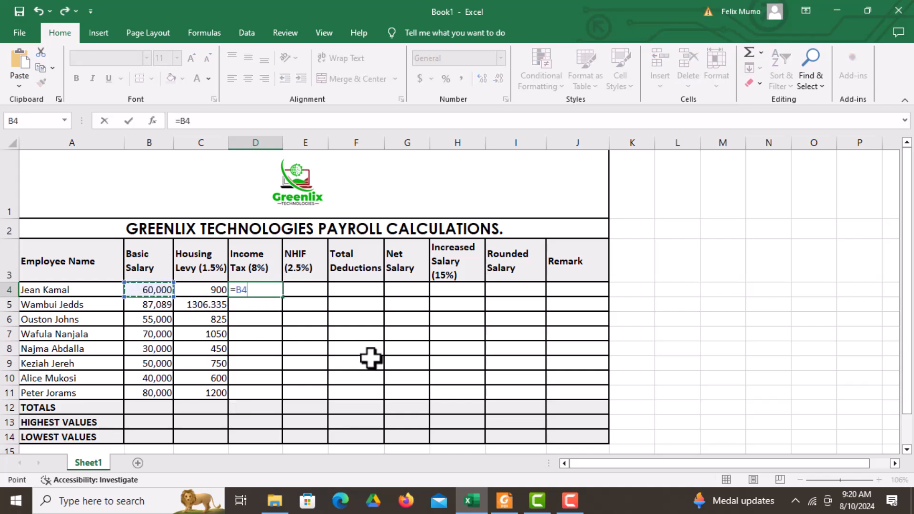
{"action": "type", "text": "*"}
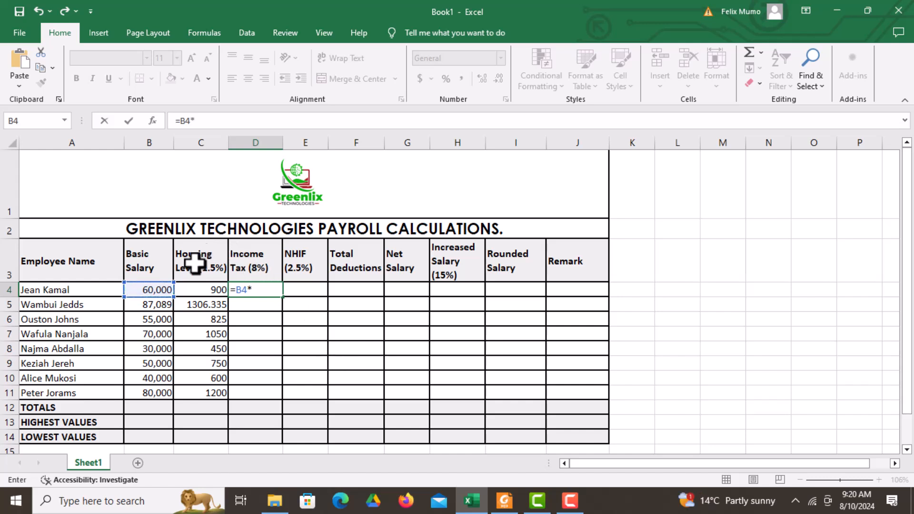
{"action": "type", "text": "8%"}
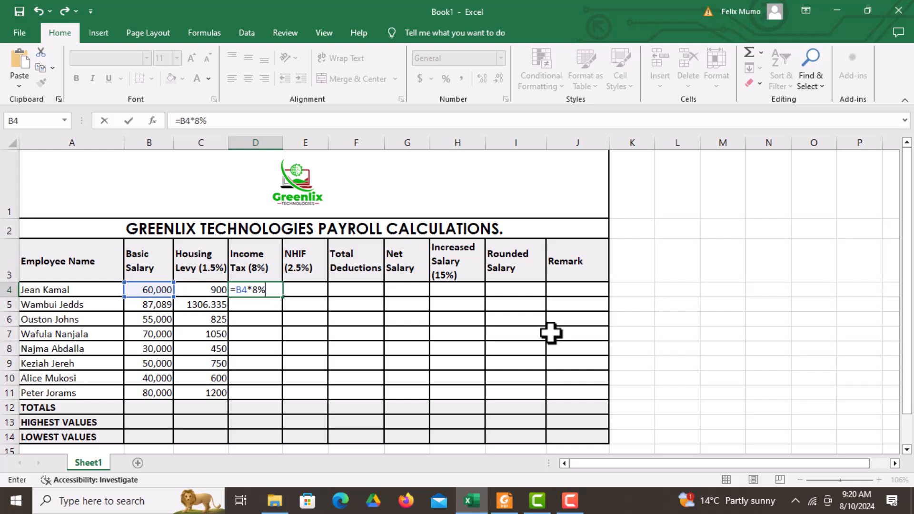
{"action": "key", "text": "Return"}
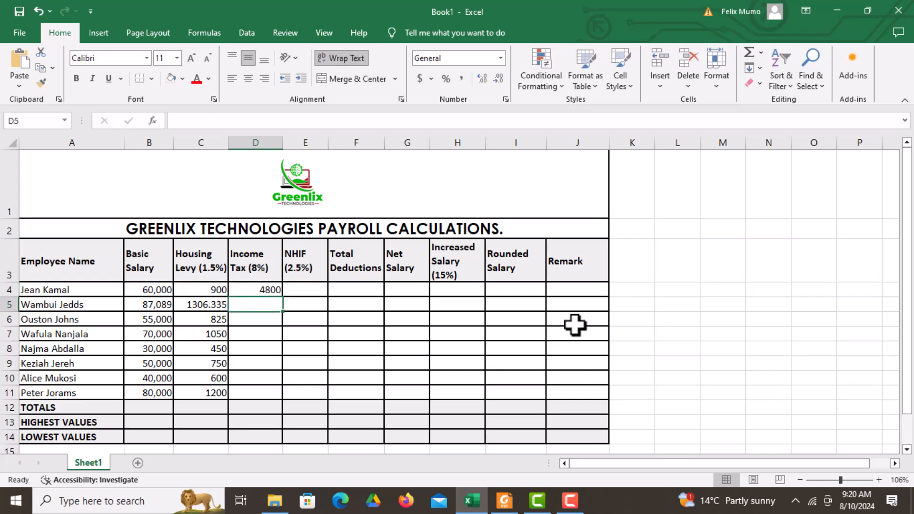
Step: Fill the Income Tax formula from D4 down to D11 for all employees
{"action": "left_click", "coordinate": [267, 287]}
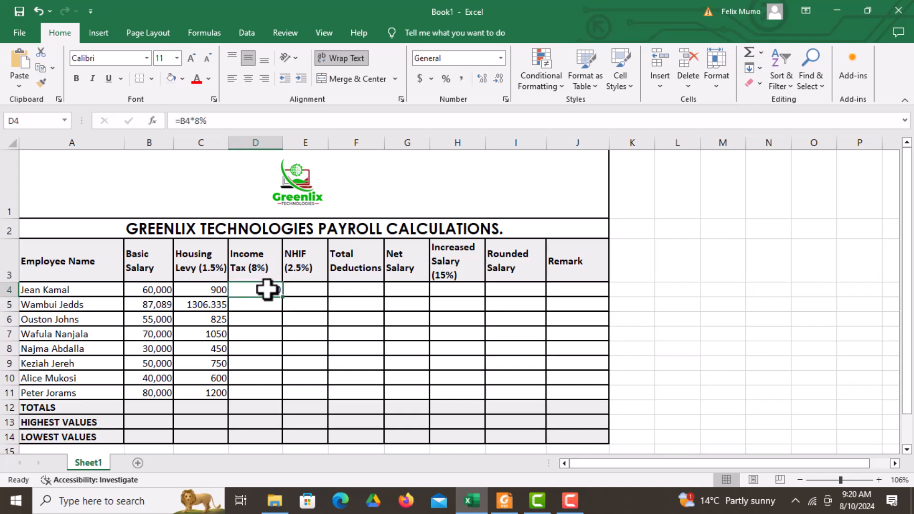
{"action": "left_click_drag", "start_coordinate": [286, 297], "coordinate": [281, 398]}
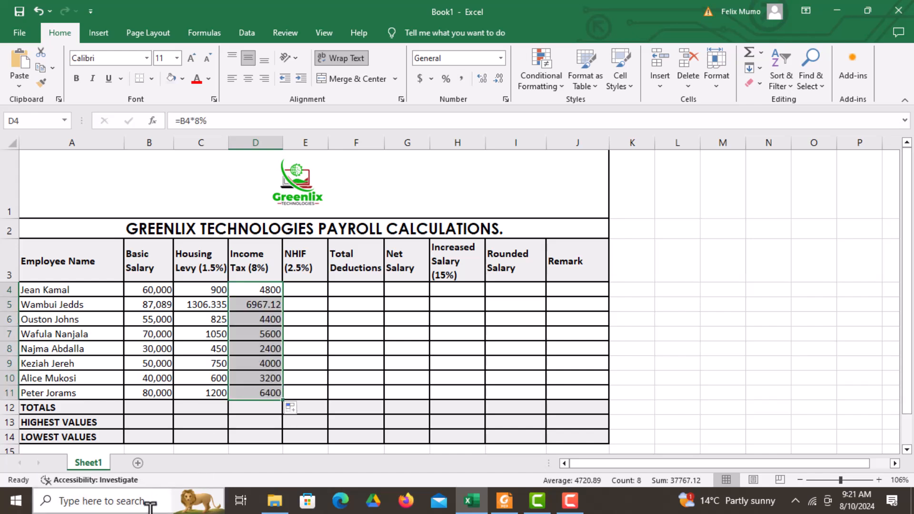
{"action": "left_click", "coordinate": [312, 337]}
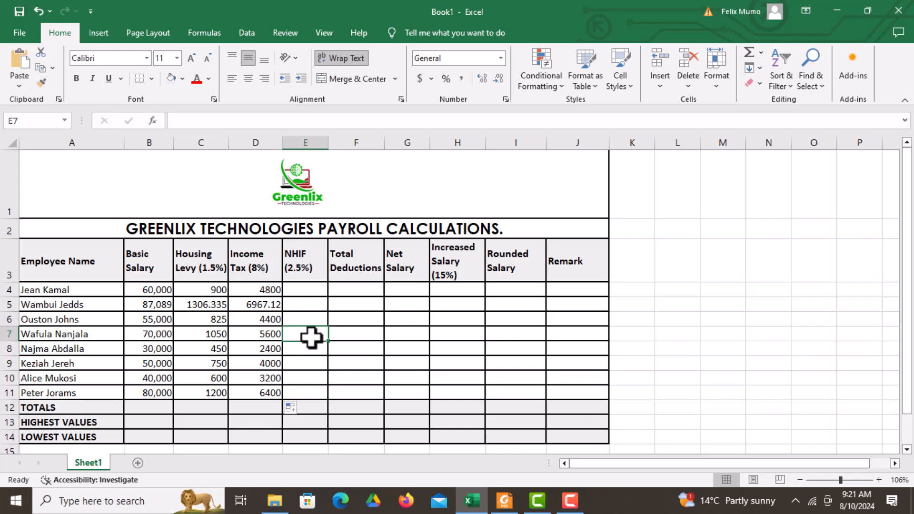
Step: Enter the formula =B4*2.5% in cell E4 to calculate the first employee's NHIF
{"action": "left_click", "coordinate": [295, 289]}
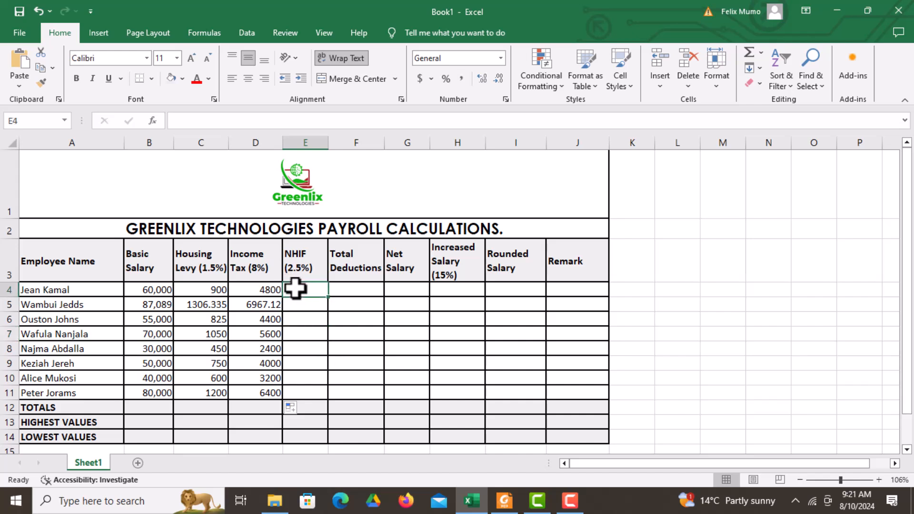
{"action": "type", "text": "="}
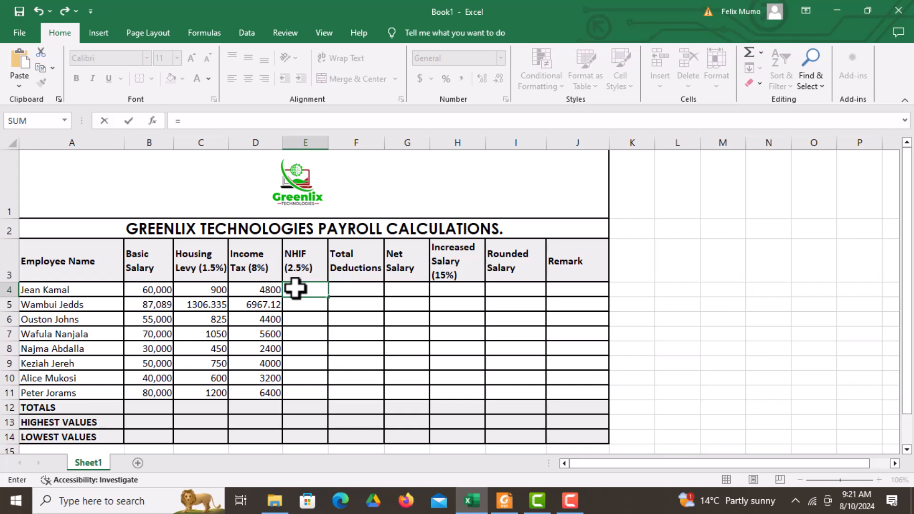
{"action": "left_click", "coordinate": [142, 286]}
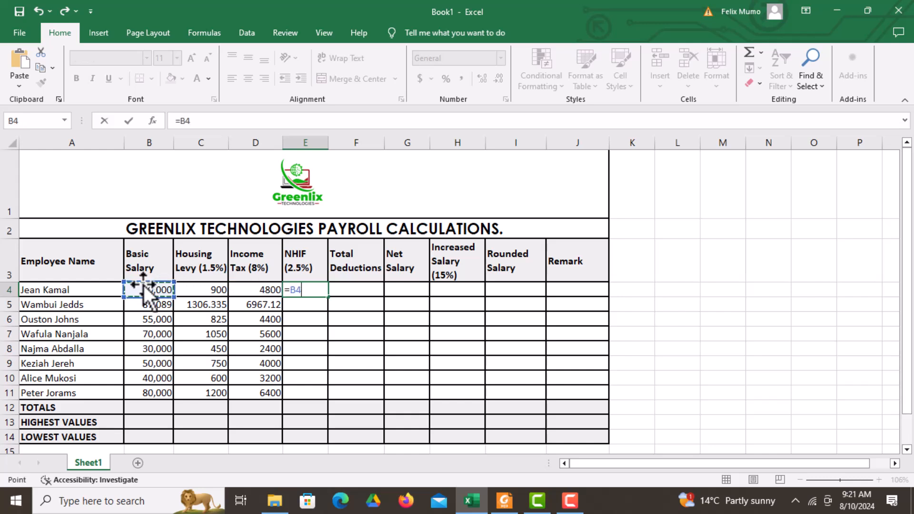
{"action": "type", "text": "*"}
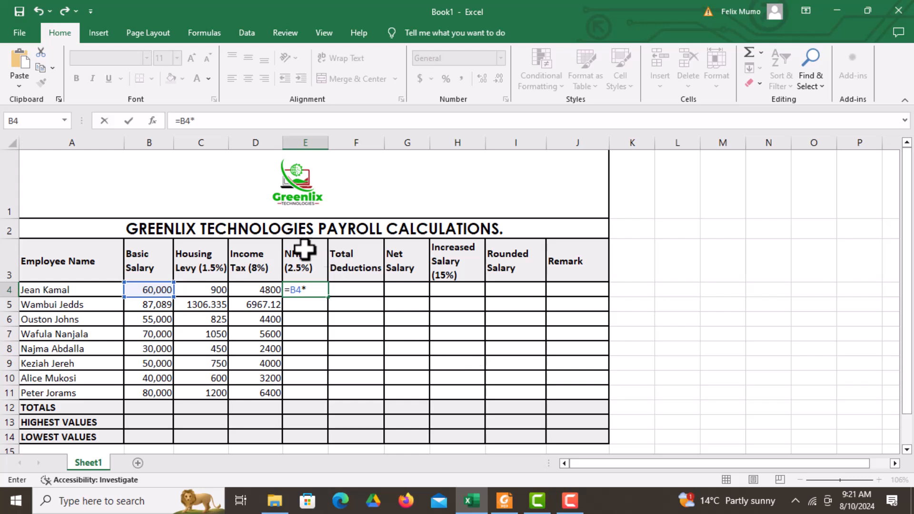
{"action": "type", "text": "2.5%"}
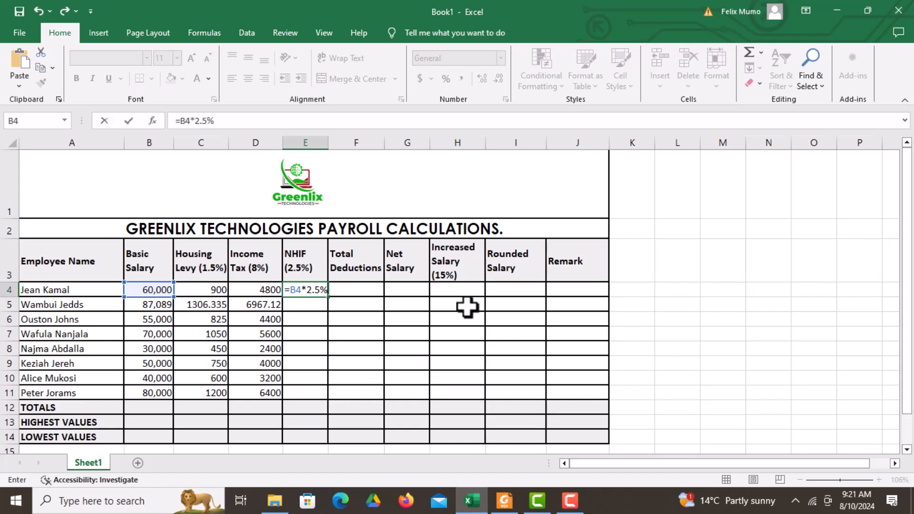
{"action": "key", "text": "Return"}
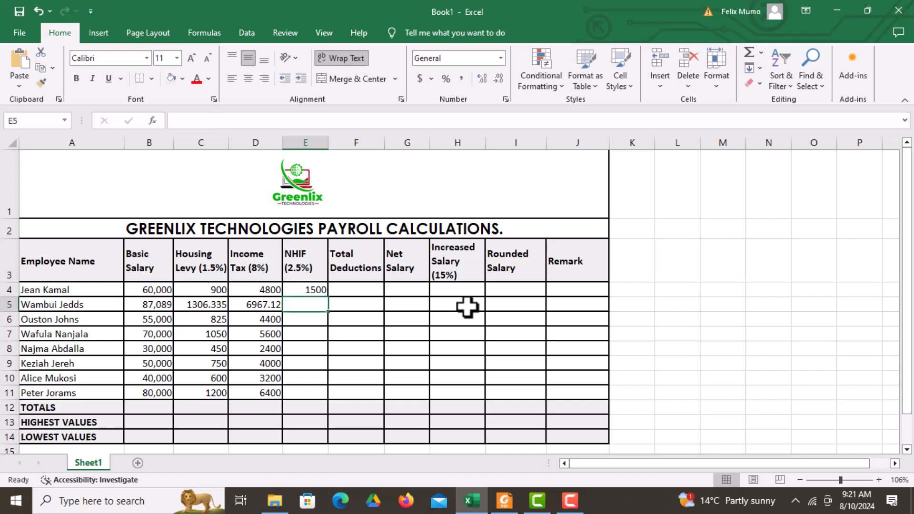
Step: Fill the NHIF formula from E4 down to E11 for all employees
{"action": "left_click", "coordinate": [315, 286]}
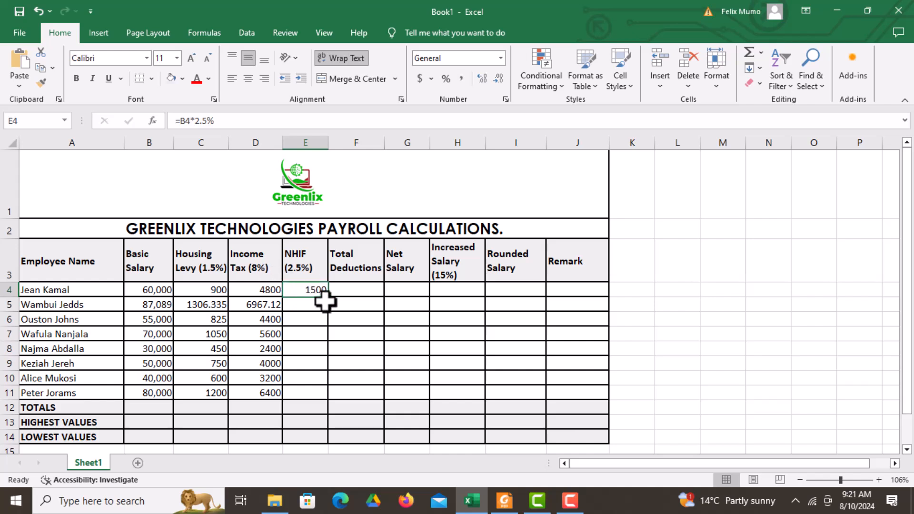
{"action": "left_click_drag", "start_coordinate": [328, 297], "coordinate": [333, 403]}
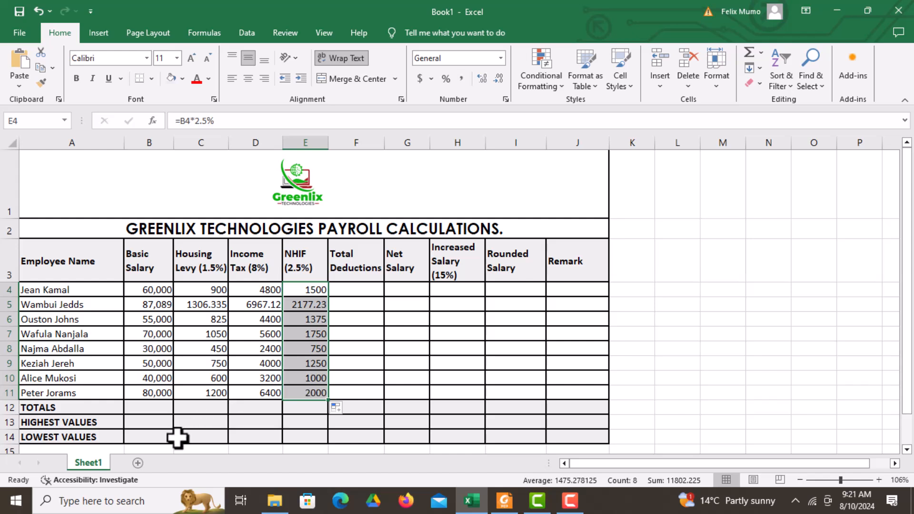
{"action": "left_click", "coordinate": [354, 340]}
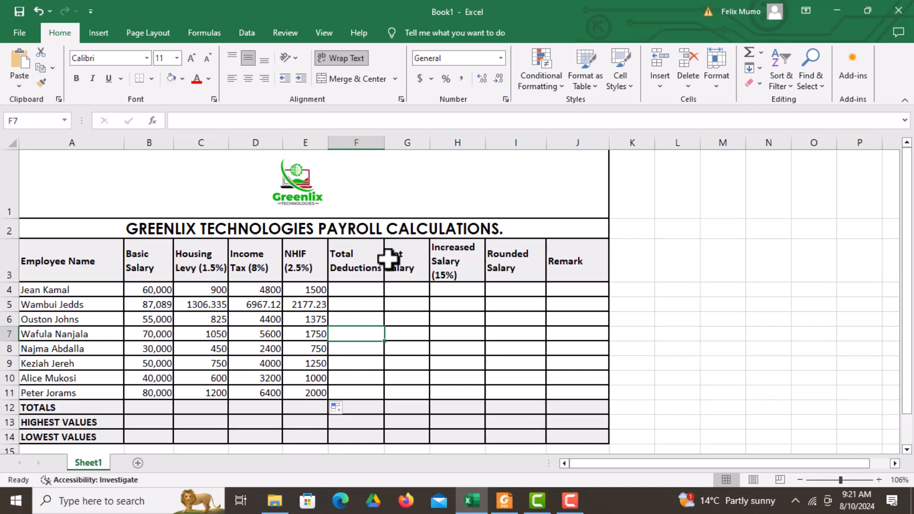
Step: Enter the formula =C4+D4+E4 in cell F4 to add up the first employee's Total Deductions
{"action": "left_click", "coordinate": [344, 277]}
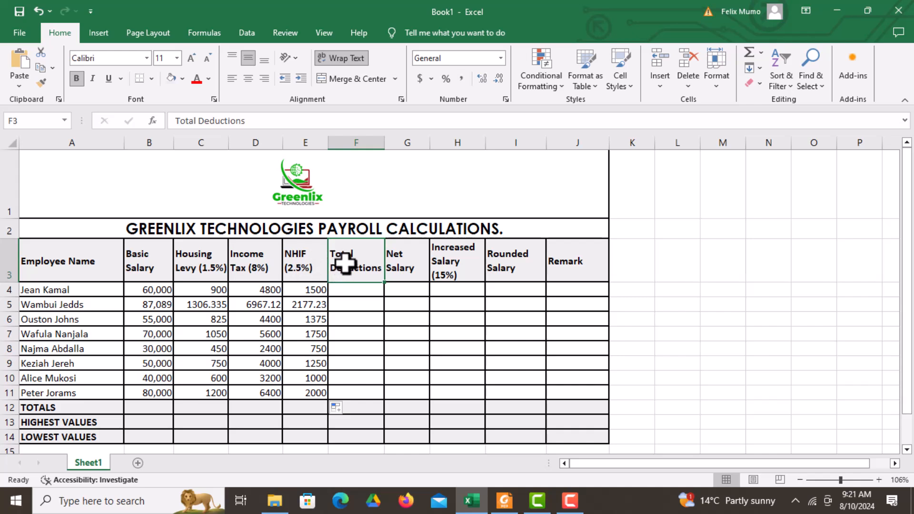
{"action": "left_click_drag", "start_coordinate": [190, 261], "coordinate": [292, 266]}
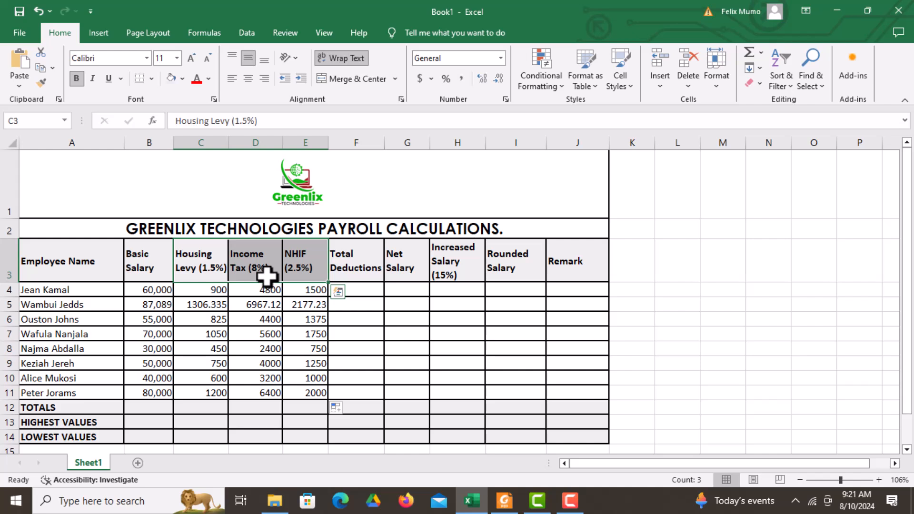
{"action": "left_click", "coordinate": [364, 290]}
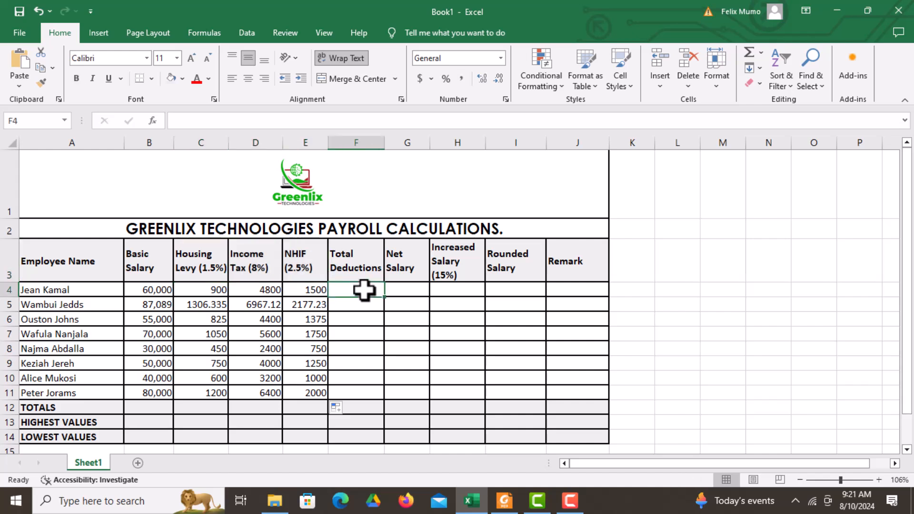
{"action": "double_click", "coordinate": [364, 290]}
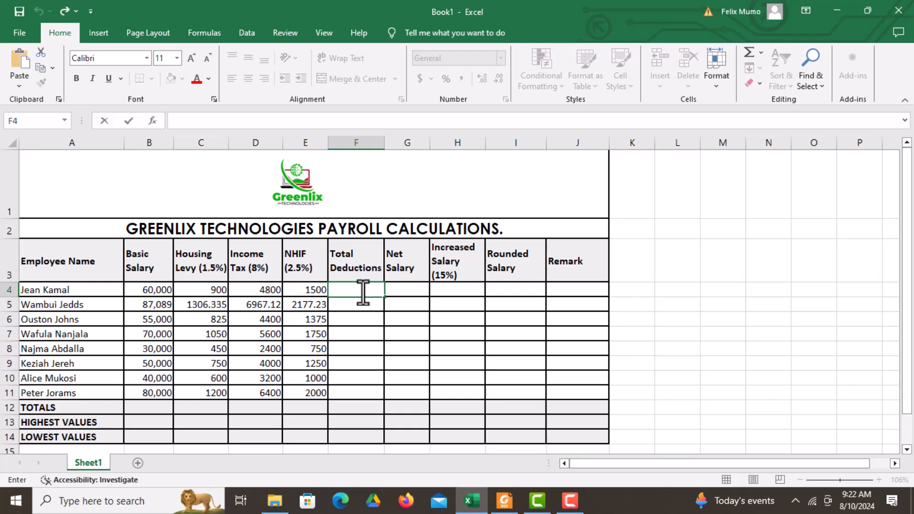
{"action": "type", "text": "="}
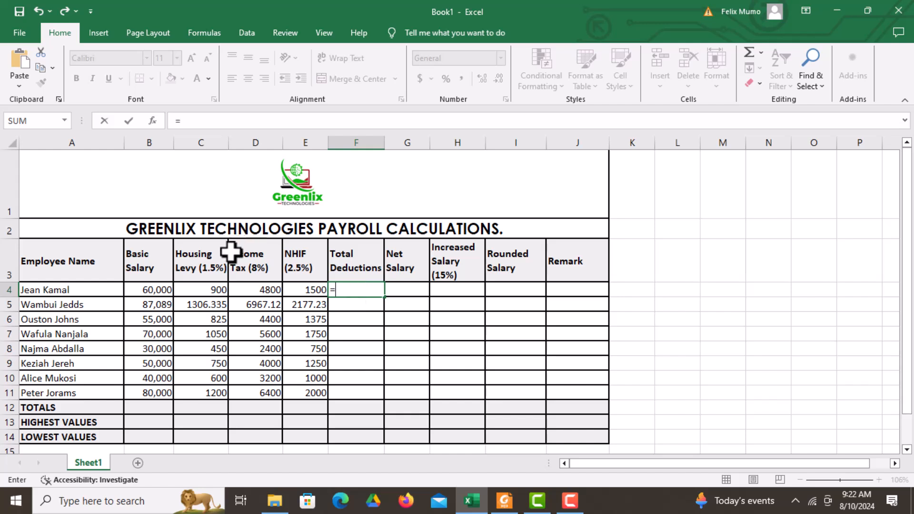
{"action": "left_click", "coordinate": [208, 289]}
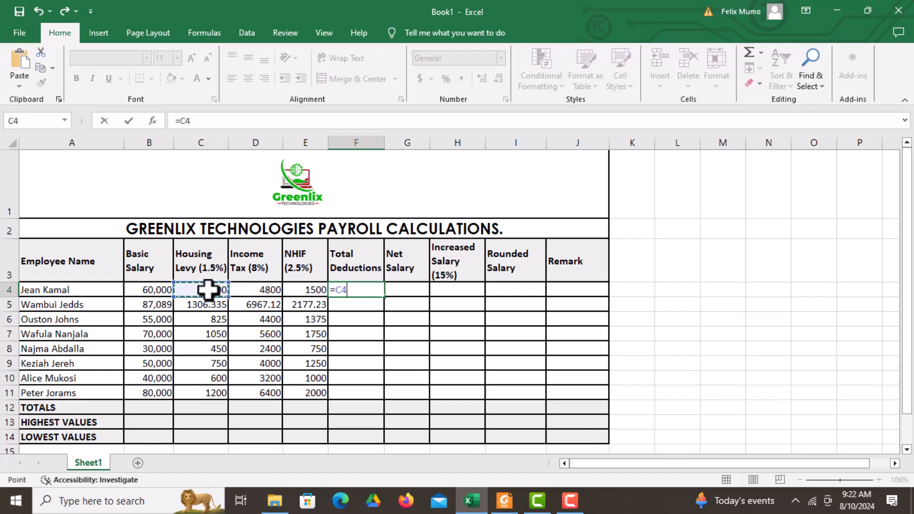
{"action": "type", "text": "+"}
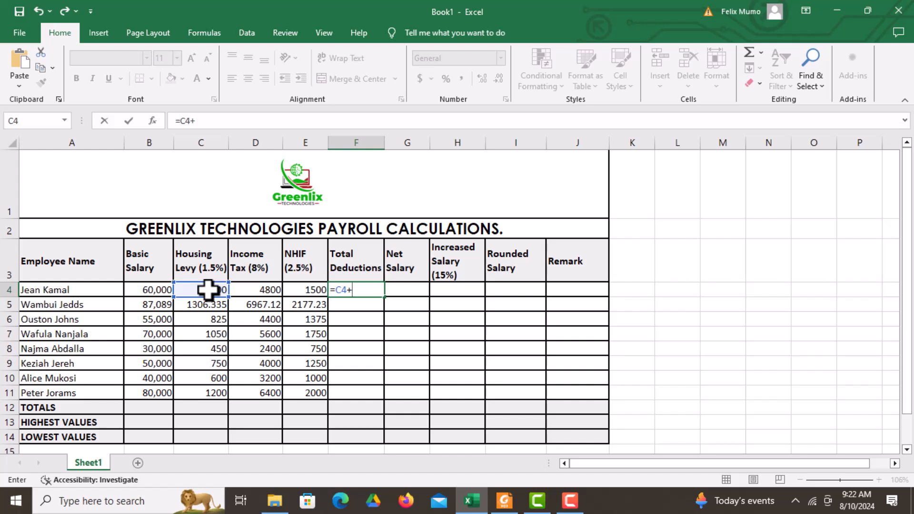
{"action": "left_click", "coordinate": [267, 292]}
{"action": "type", "text": "+"}
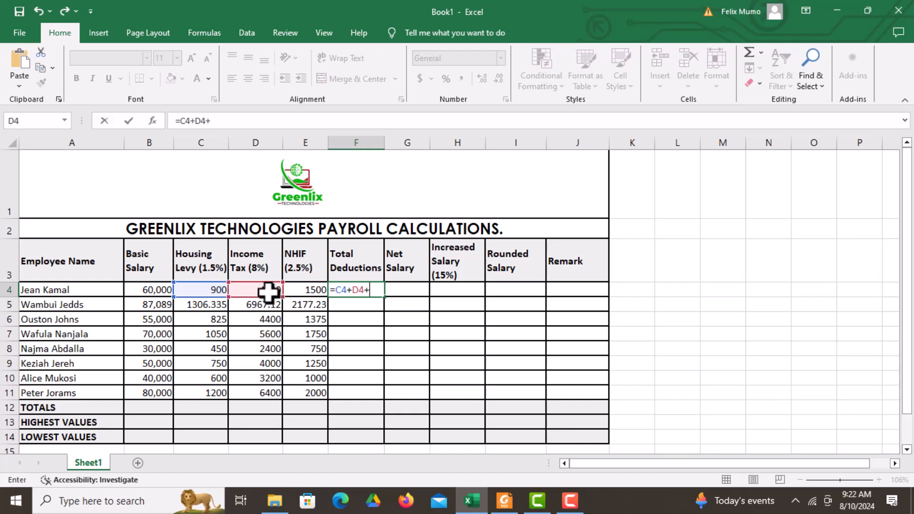
{"action": "left_click", "coordinate": [308, 291]}
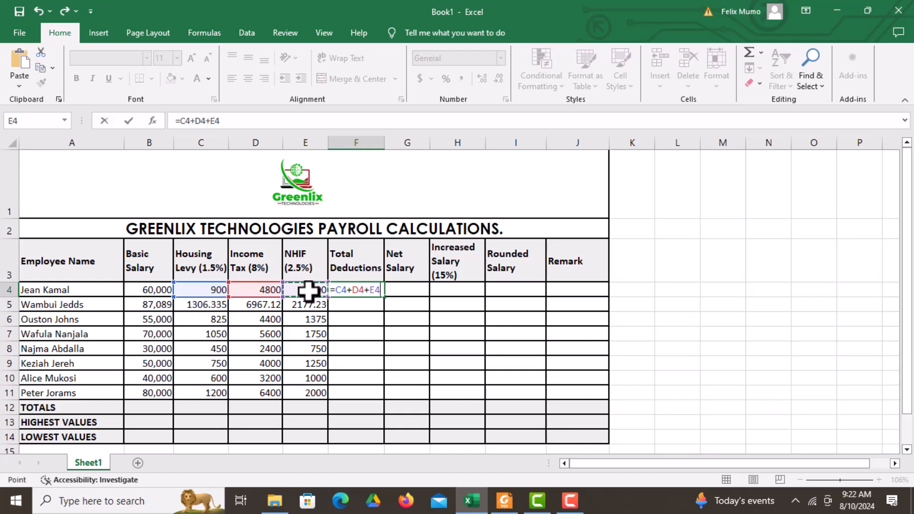
{"action": "key", "text": "Return"}
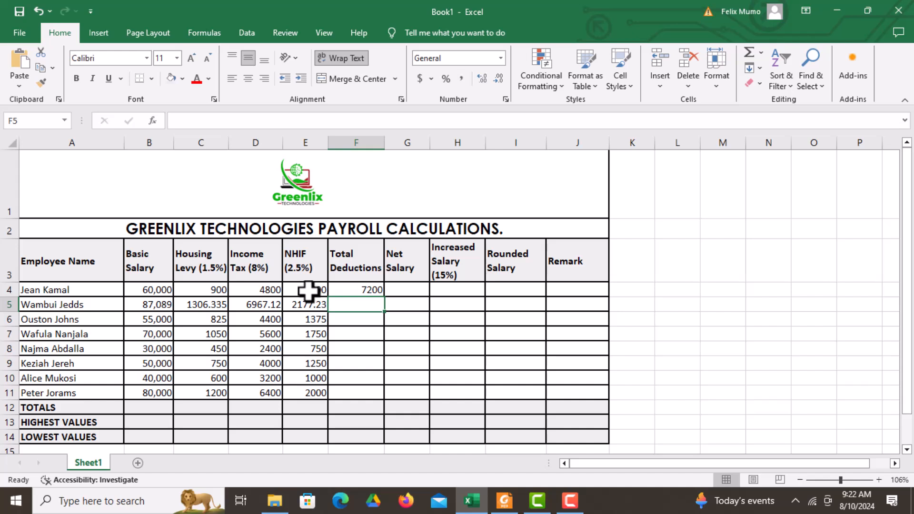
Step: Fill the Total Deductions formula from F4 down to F11 for all employees
{"action": "left_click", "coordinate": [359, 288]}
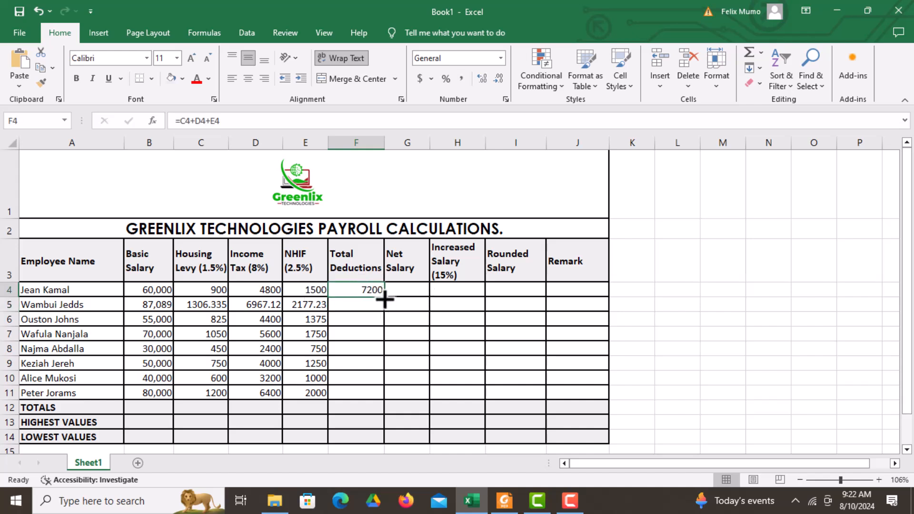
{"action": "left_click_drag", "start_coordinate": [384, 297], "coordinate": [380, 399]}
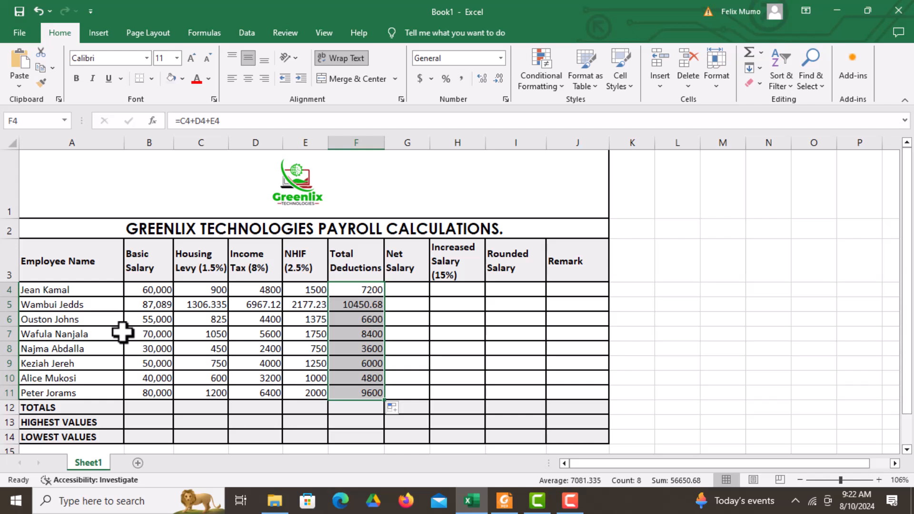
{"action": "left_click", "coordinate": [417, 333]}
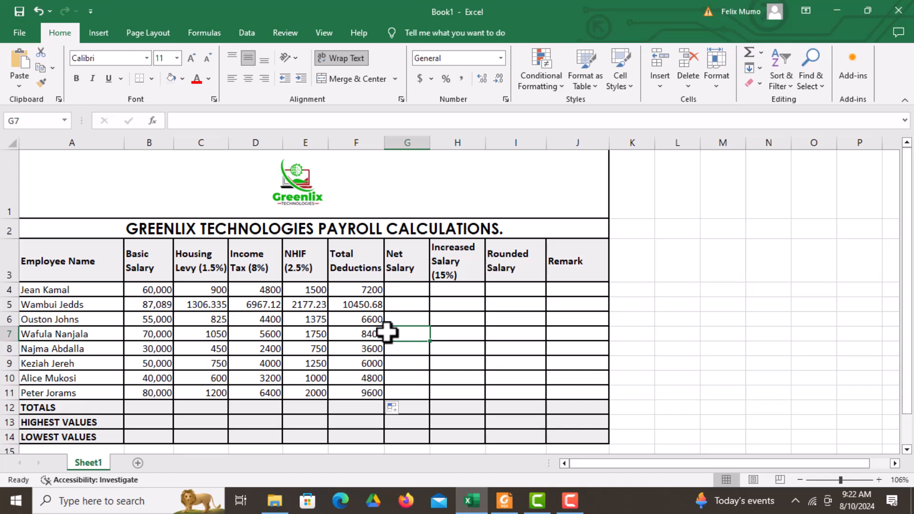
Step: Enter the formula =B4-F4 in cell G4 to calculate the first employee's Net Salary
{"action": "left_click", "coordinate": [408, 289]}
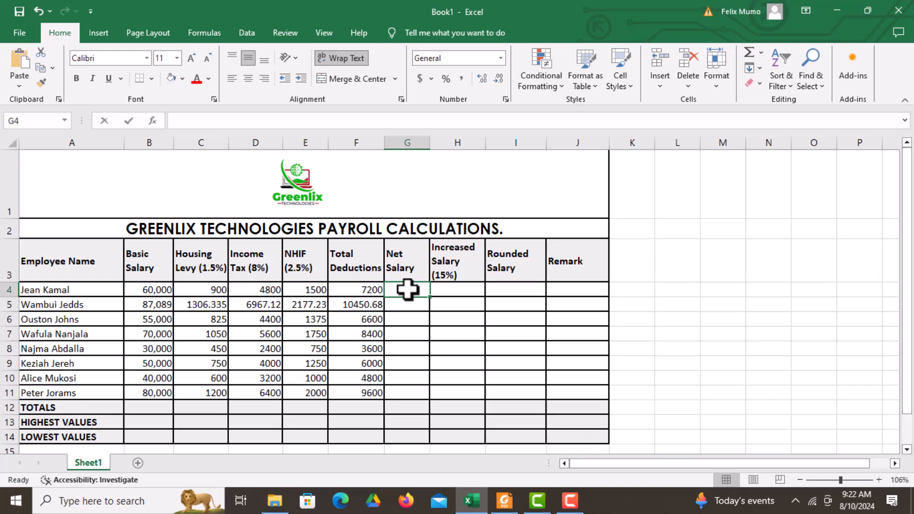
{"action": "double_click", "coordinate": [408, 290]}
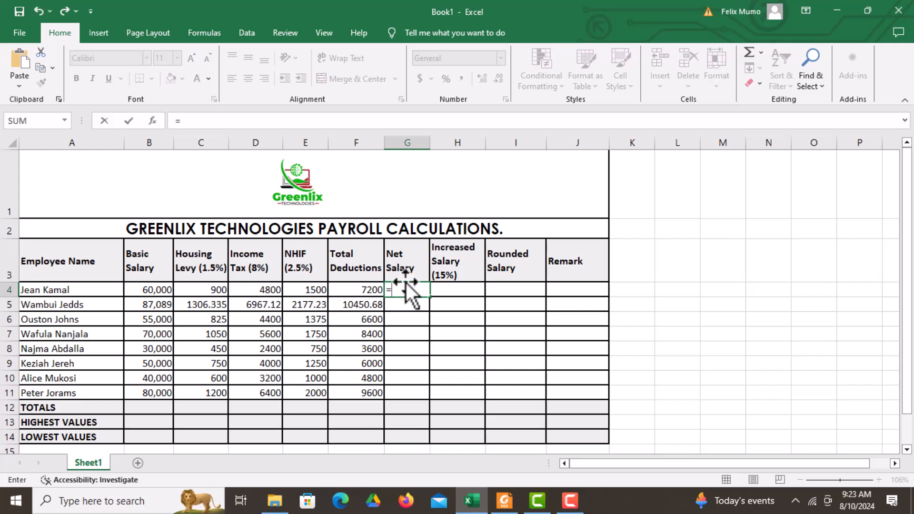
{"action": "left_click", "coordinate": [137, 289]}
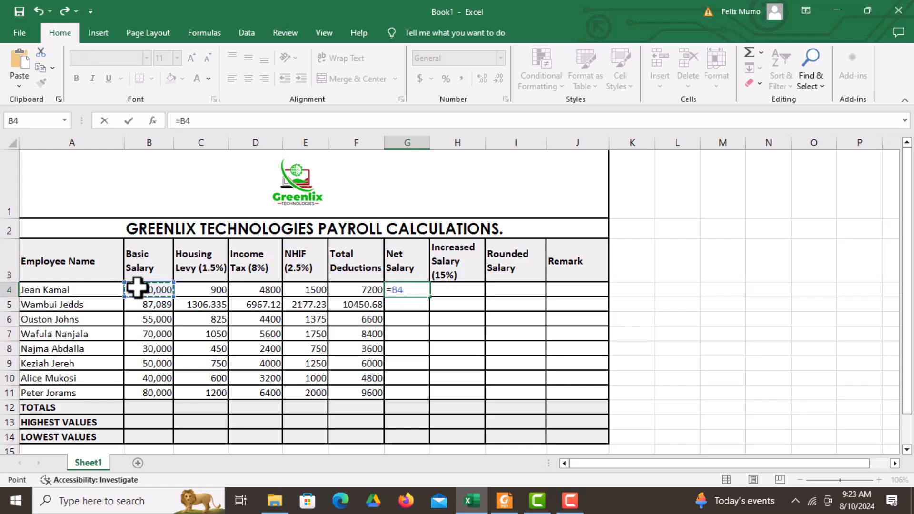
{"action": "type", "text": "-"}
{"action": "left_click", "coordinate": [361, 290]}
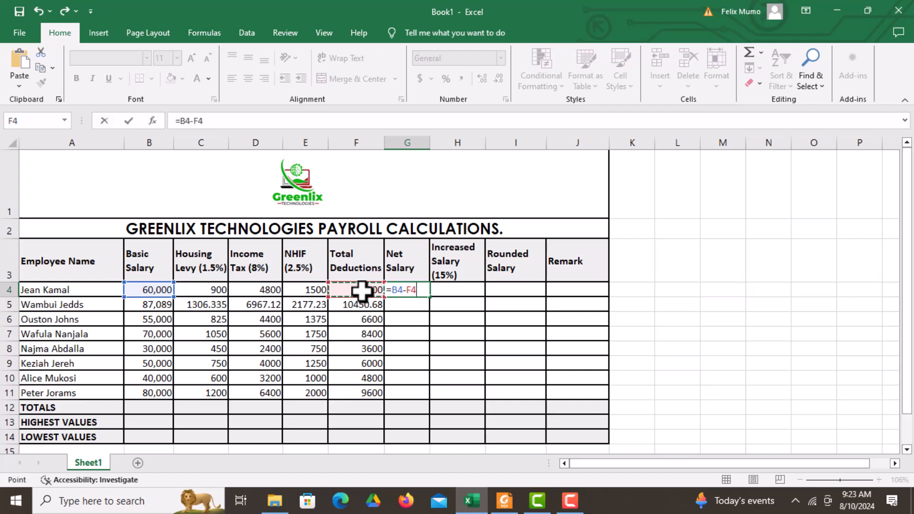
{"action": "key", "text": "Return"}
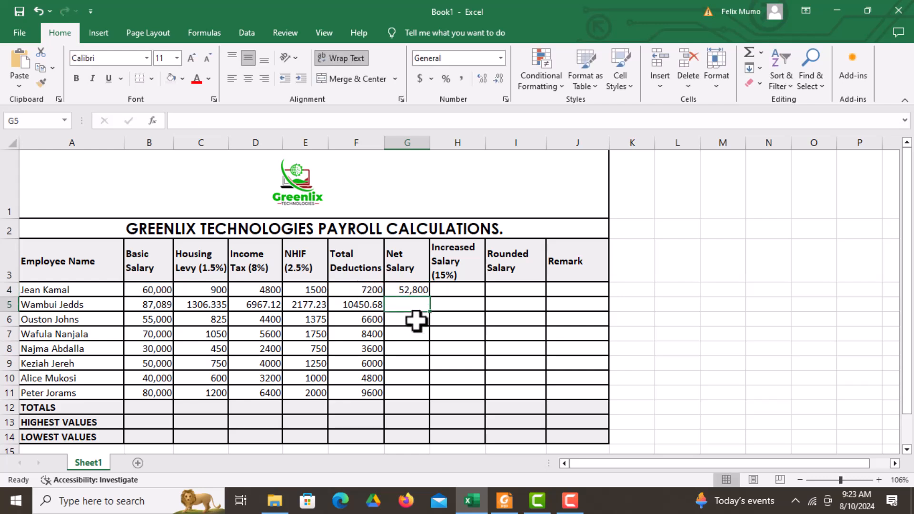
Step: Fill the Net Salary formula from G4 down to G11 for all employees
{"action": "left_click", "coordinate": [418, 290]}
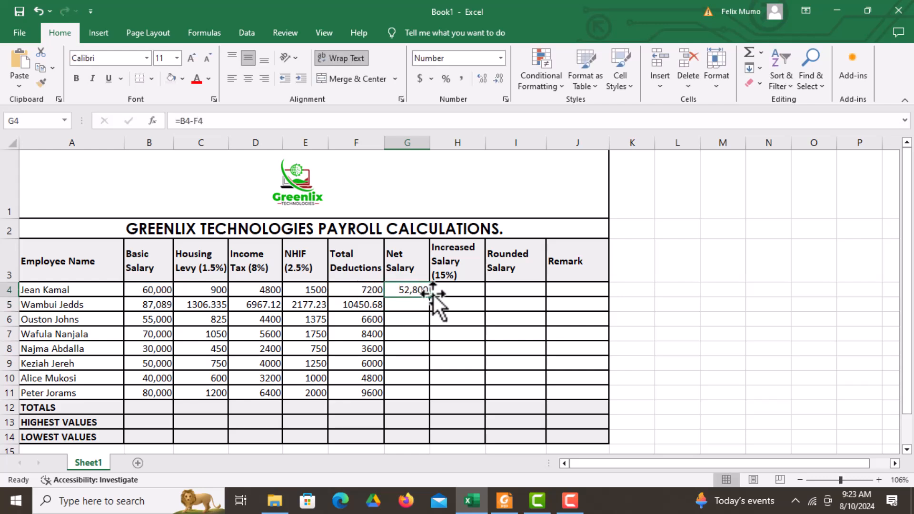
{"action": "left_click_drag", "start_coordinate": [430, 296], "coordinate": [396, 396]}
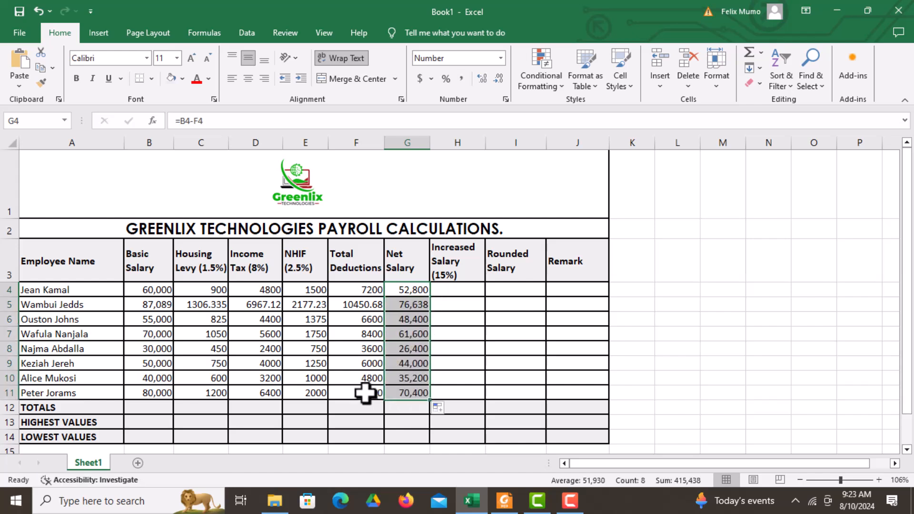
{"action": "left_click", "coordinate": [409, 338]}
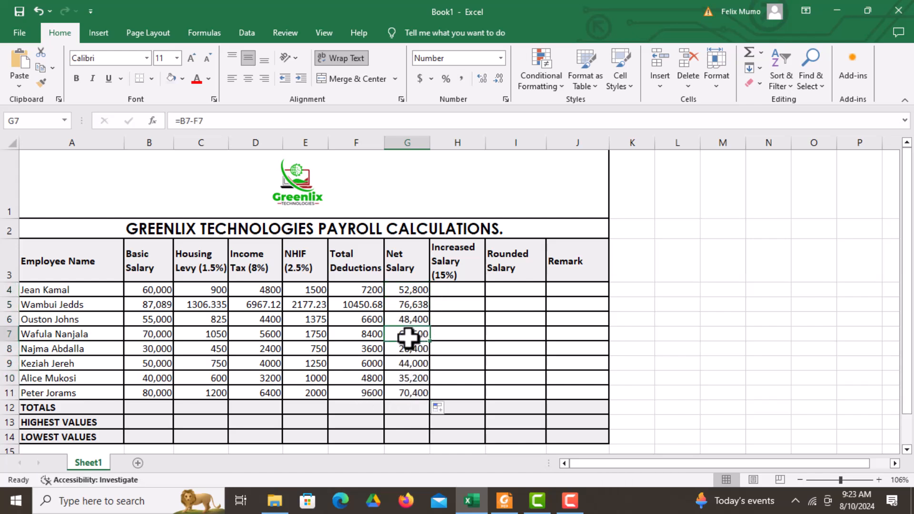
{"action": "left_click", "coordinate": [403, 290]}
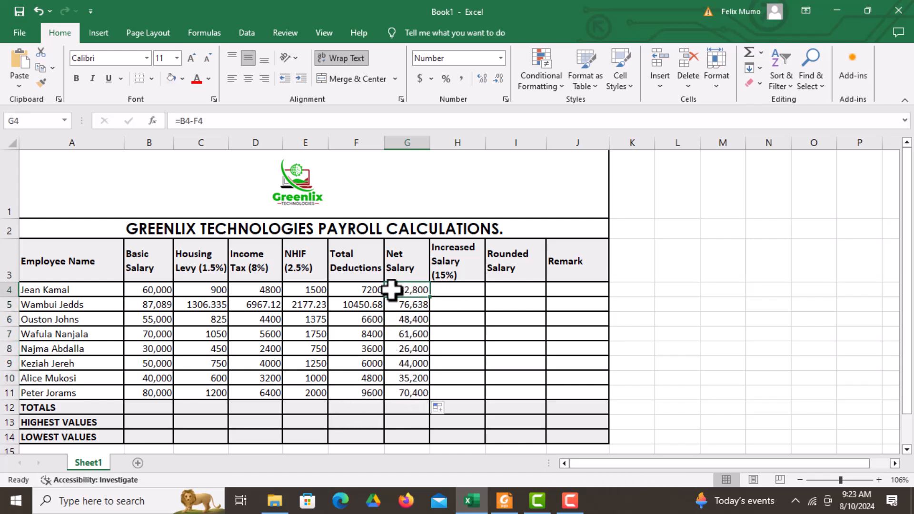
Step: Enter the Increased Salary formula =B4*115% in cell H4 and fill it down to H11 for all employees
{"action": "left_click", "coordinate": [466, 263]}
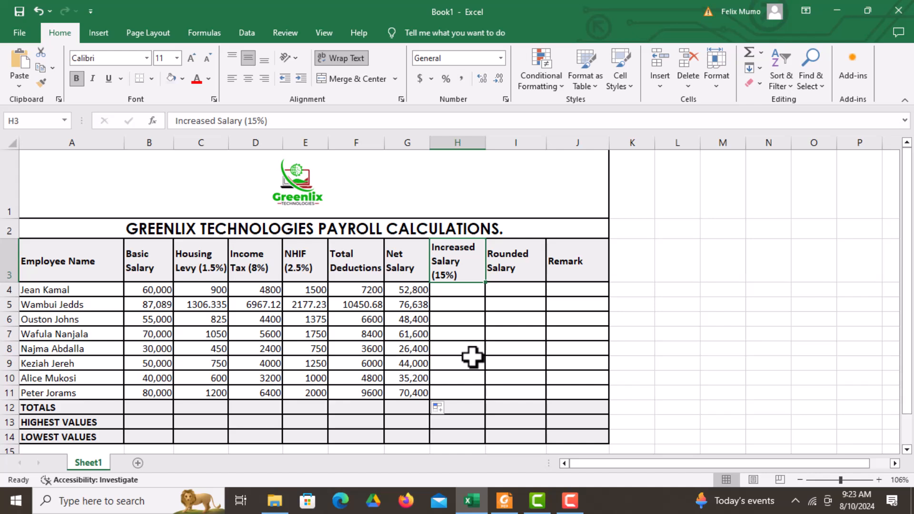
{"action": "left_click", "coordinate": [456, 292]}
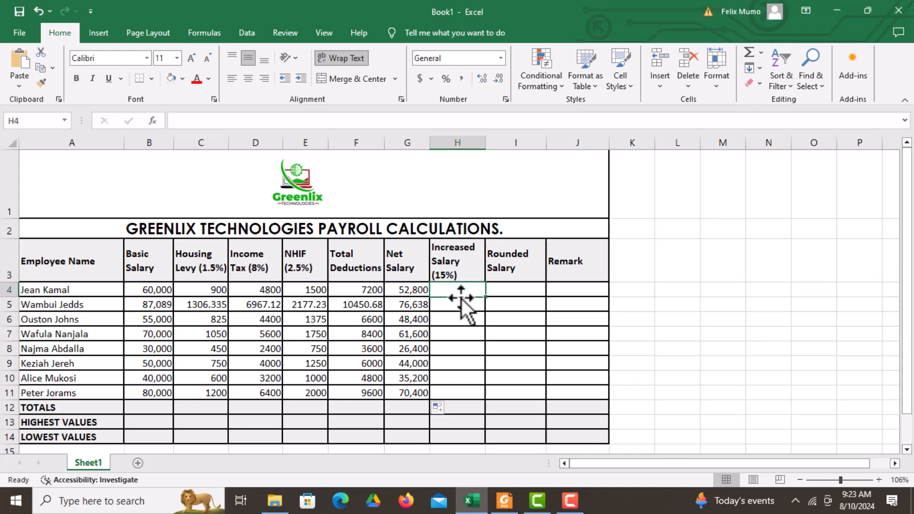
{"action": "type", "text": "="}
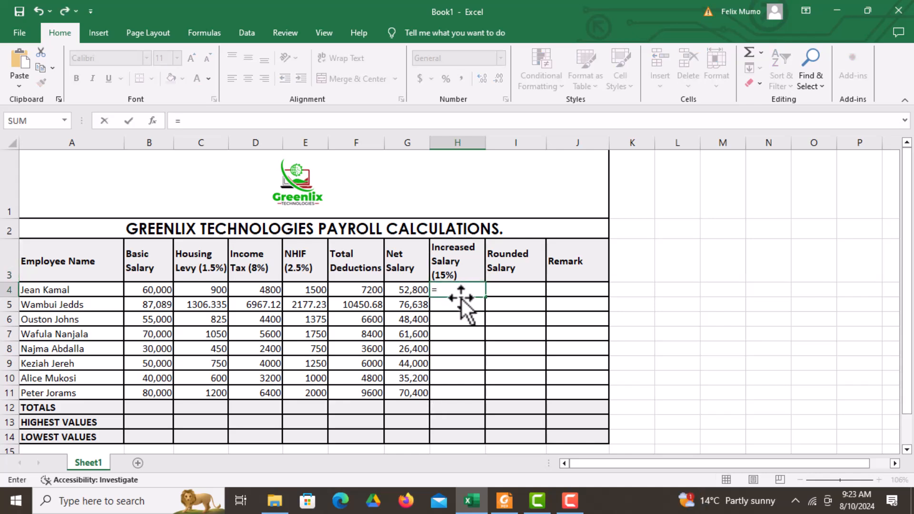
{"action": "left_click", "coordinate": [150, 289]}
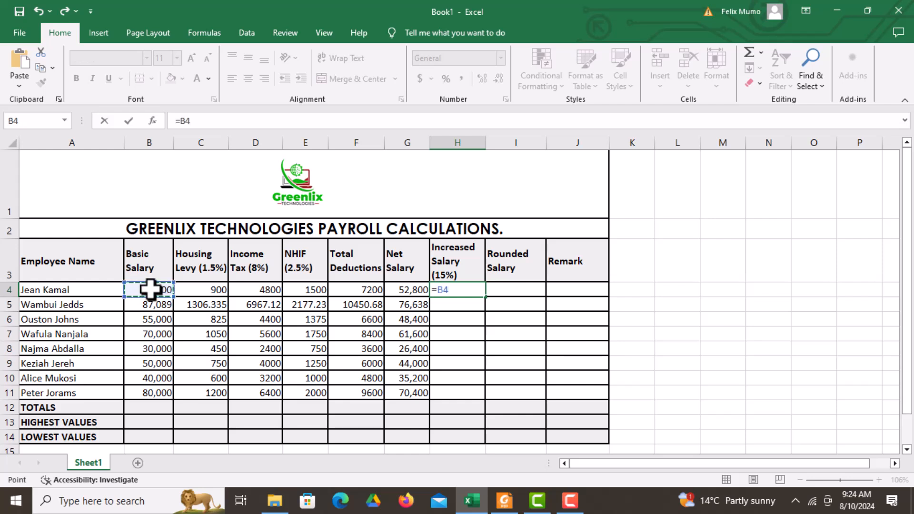
{"action": "type", "text": "*115%"}
{"action": "key", "text": "Return"}
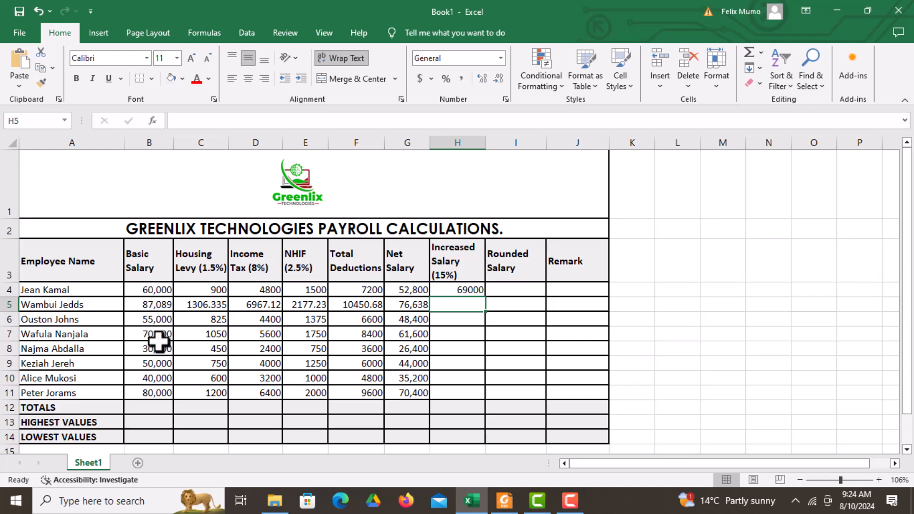
{"action": "left_click", "coordinate": [467, 290]}
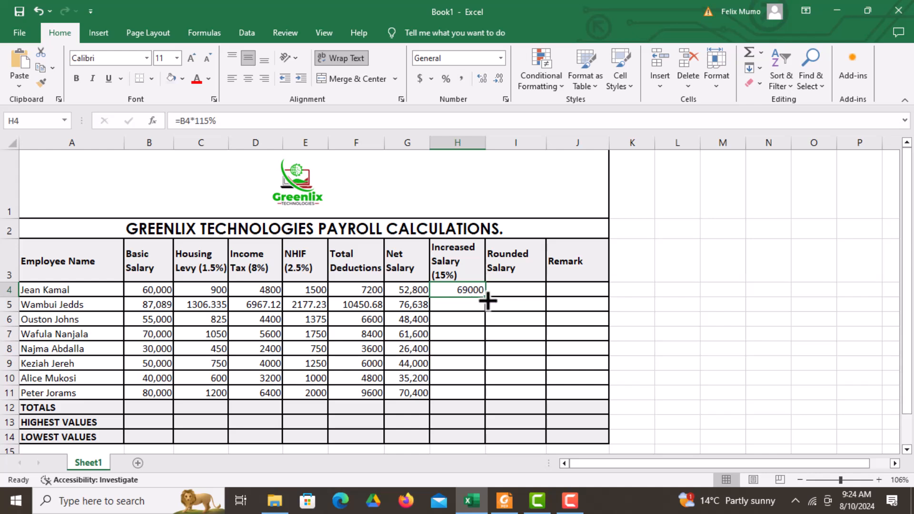
{"action": "left_click_drag", "start_coordinate": [488, 300], "coordinate": [488, 401]}
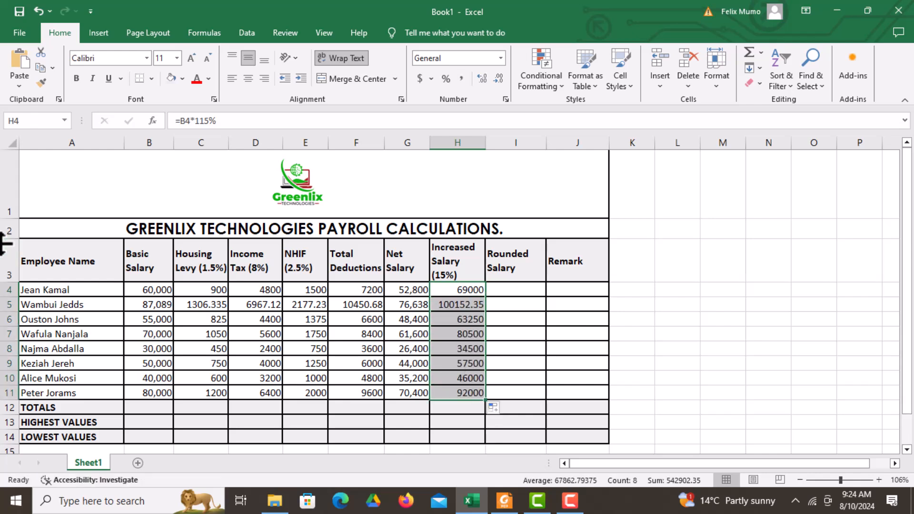
Step: Begin a ROUND formula in the first employee's Rounded Salary cell, I4, referencing H4 with 0 as the number of digits
{"action": "left_click", "coordinate": [513, 293]}
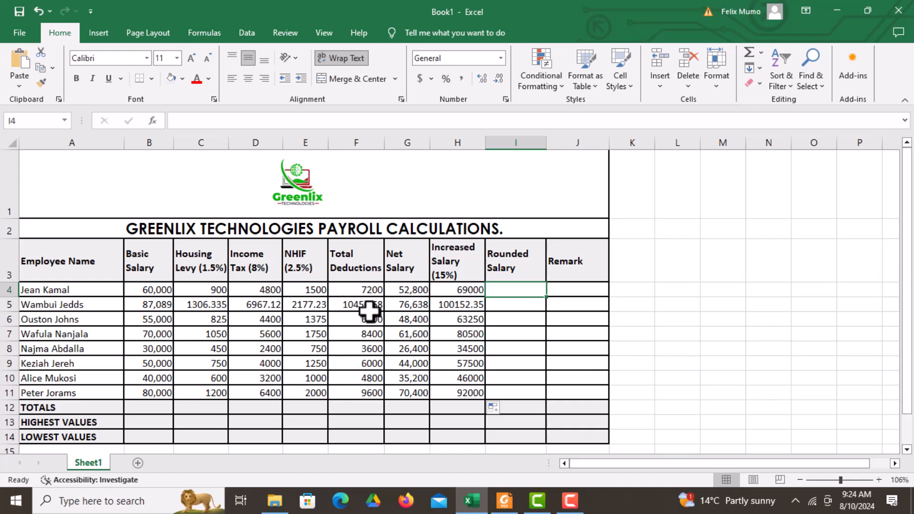
{"action": "double_click", "coordinate": [510, 290]}
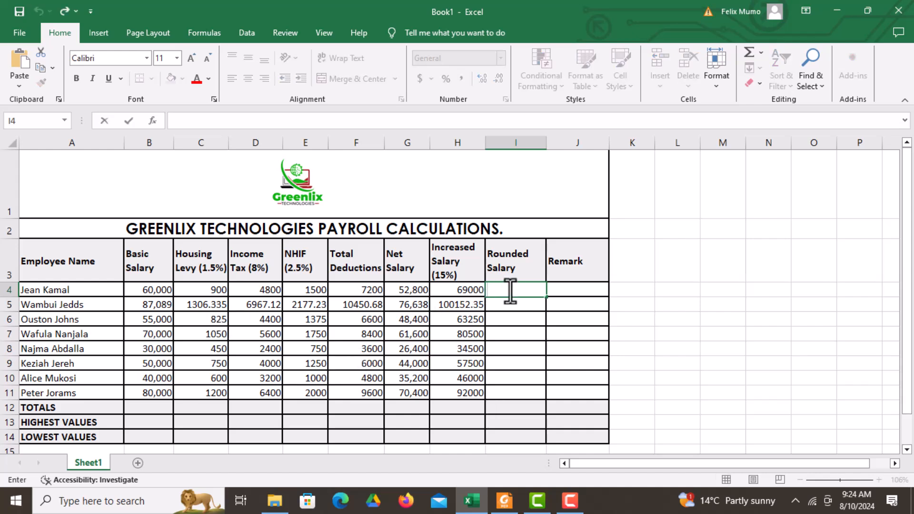
{"action": "type", "text": "="}
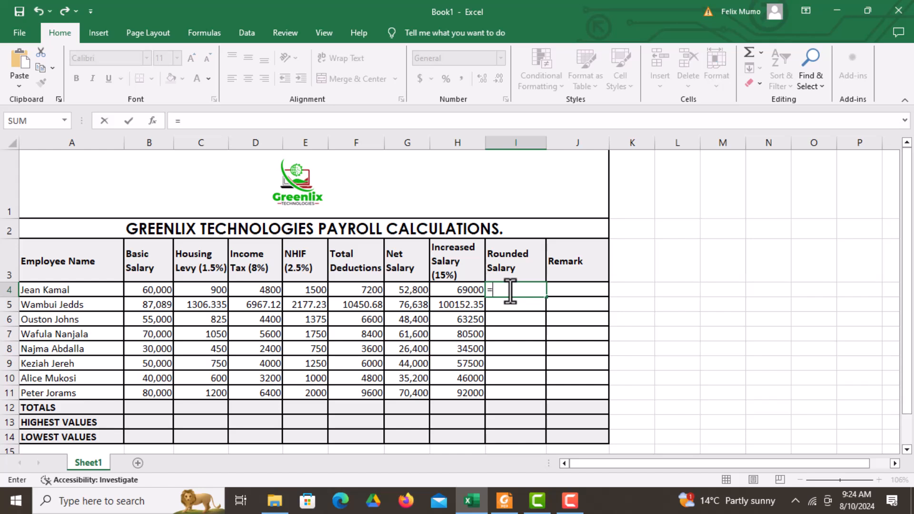
{"action": "type", "text": "ro"}
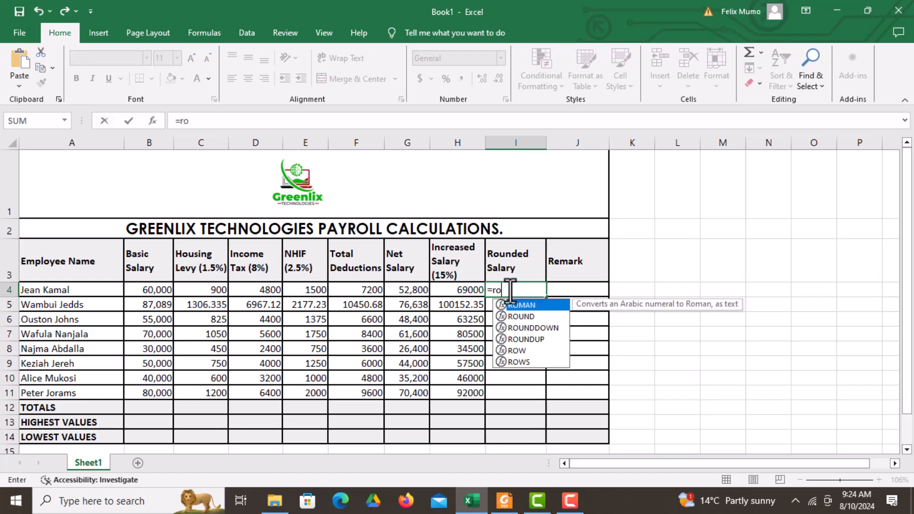
{"action": "type", "text": "und"}
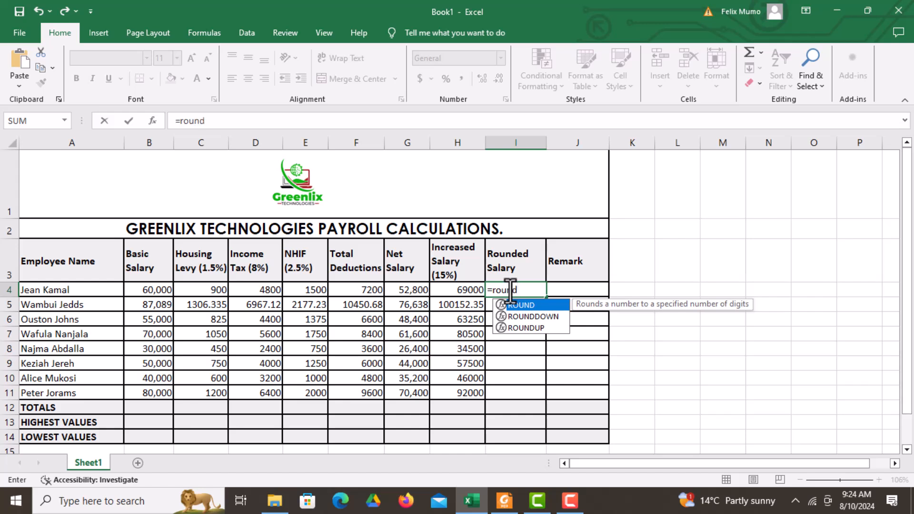
{"action": "type", "text": "("}
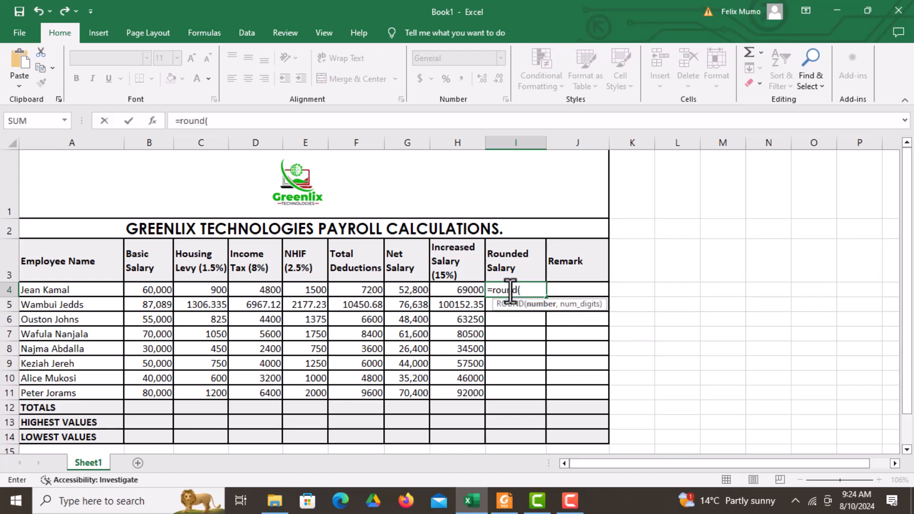
{"action": "left_click", "coordinate": [457, 290]}
{"action": "type", "text": ","}
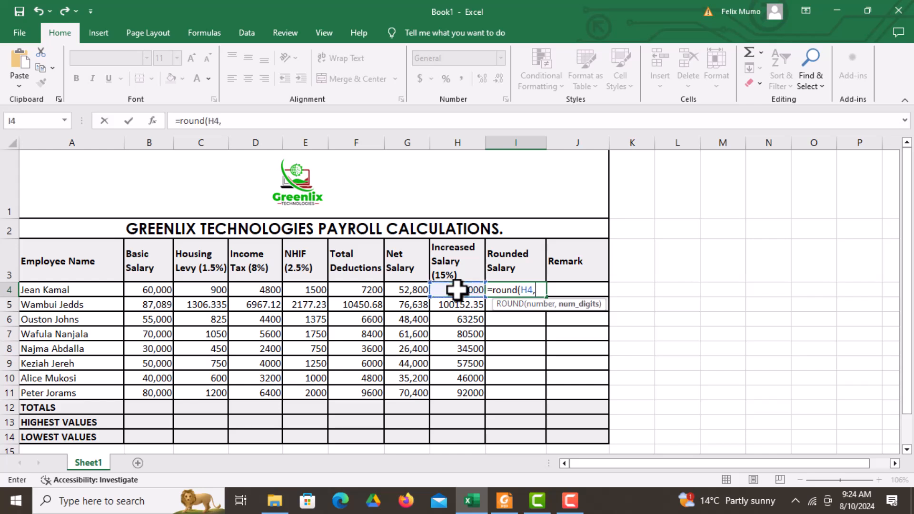
{"action": "type", "text": "0"}
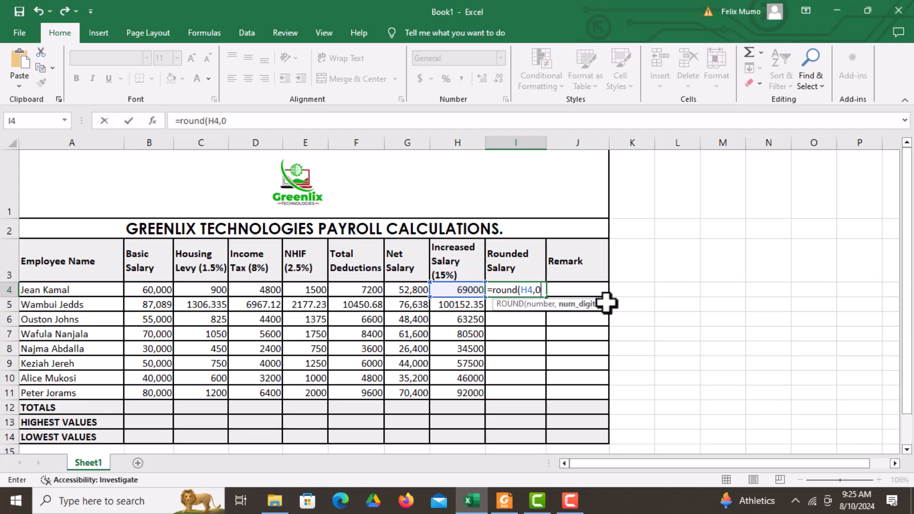
Step: Switch to the EXCEL EXAM 1 PDF in Foxit Reader, check the Rounded Salary instruction, and return to the Excel workbook
{"action": "left_click", "coordinate": [504, 501]}
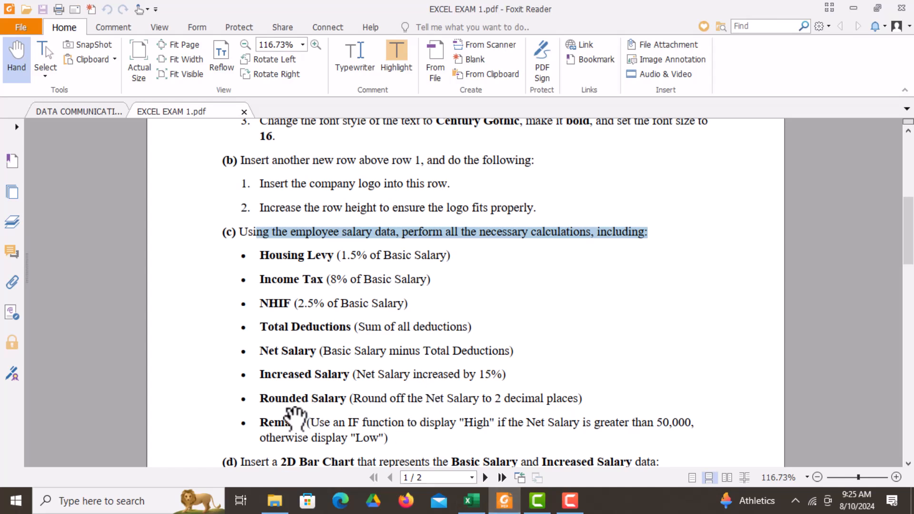
{"action": "left_click_drag", "start_coordinate": [316, 401], "coordinate": [585, 410]}
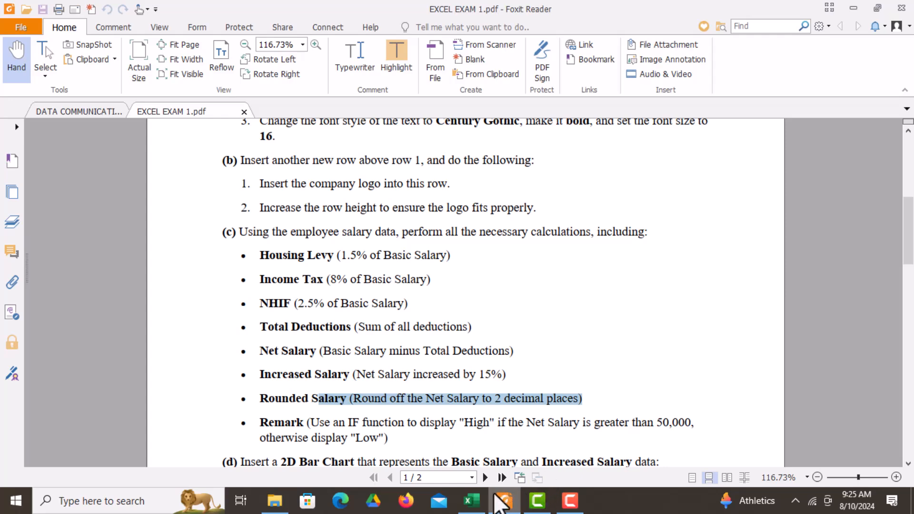
{"action": "left_click", "coordinate": [471, 501]}
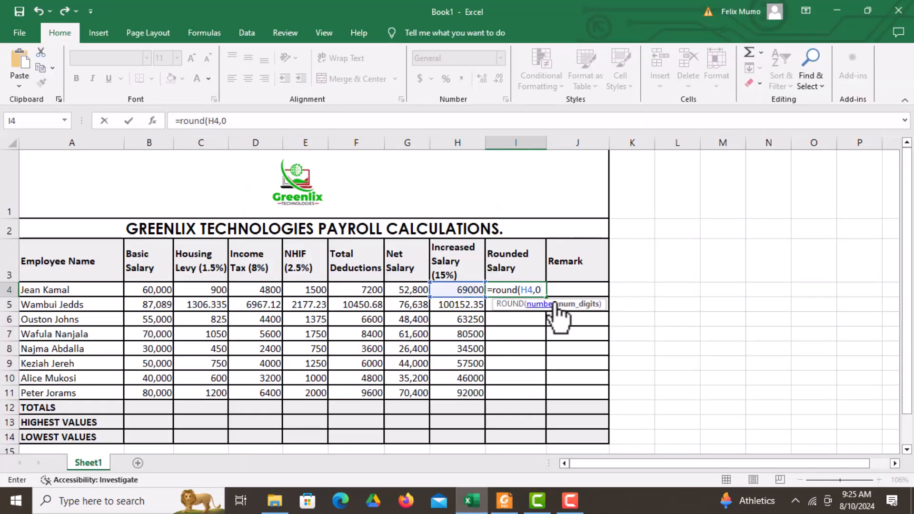
Step: Complete the Rounded Salary formula in I4 as =ROUND(H4,2) and fill it down to I11
{"action": "key", "text": "BackSpace"}
{"action": "type", "text": "2)"}
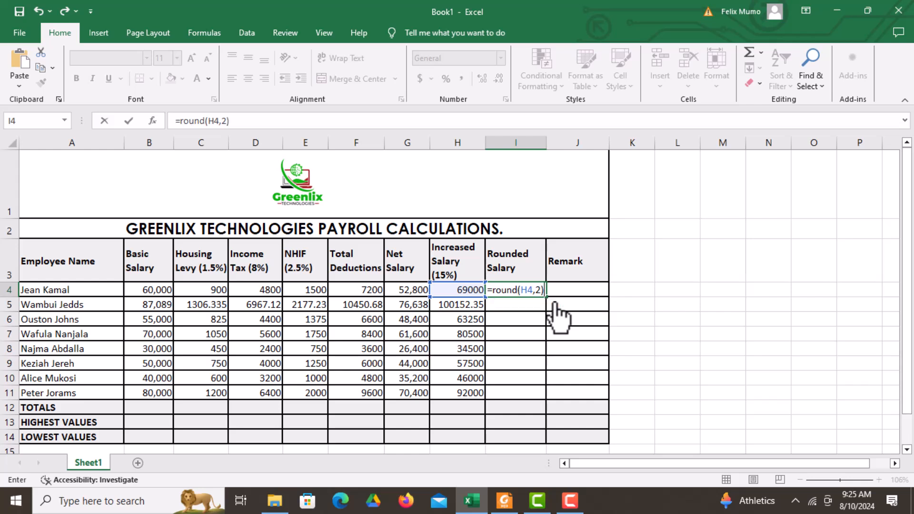
{"action": "key", "text": "Return"}
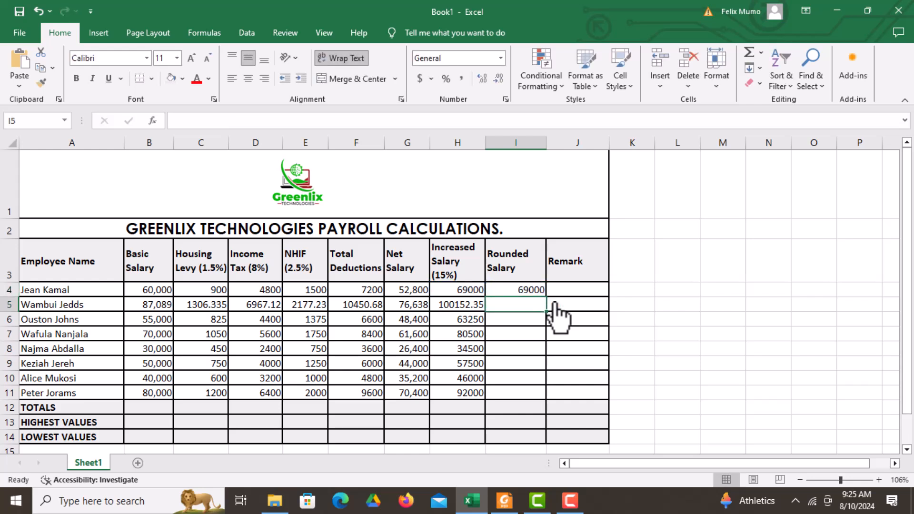
{"action": "left_click", "coordinate": [533, 289]}
{"action": "left_click_drag", "start_coordinate": [546, 297], "coordinate": [545, 398]}
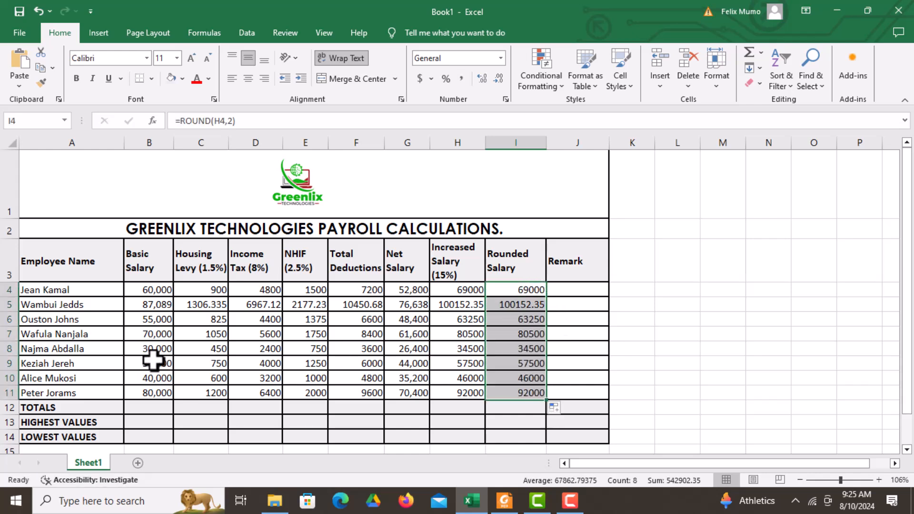
Step: Change the Rounded Salary formula in I4 to =ROUND(H4,0) and refill it down to I11
{"action": "left_click", "coordinate": [519, 305]}
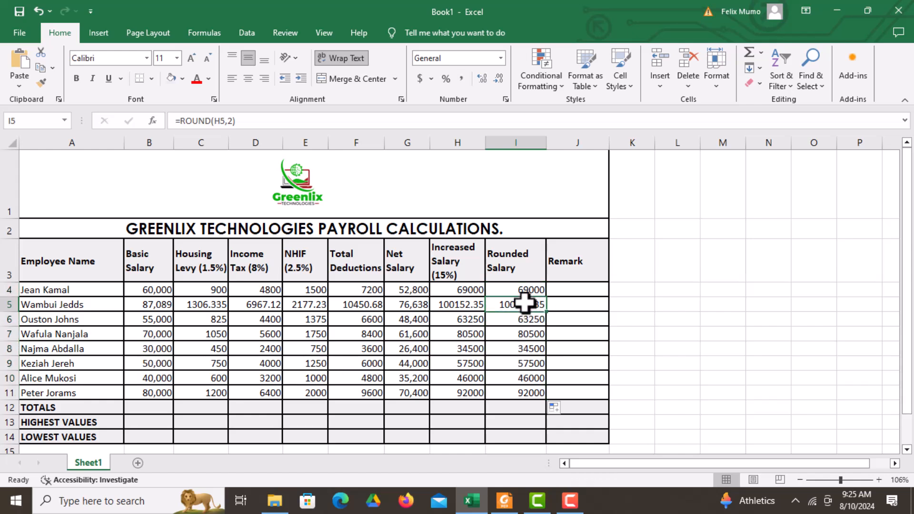
{"action": "left_click", "coordinate": [459, 306]}
{"action": "double_click", "coordinate": [515, 291]}
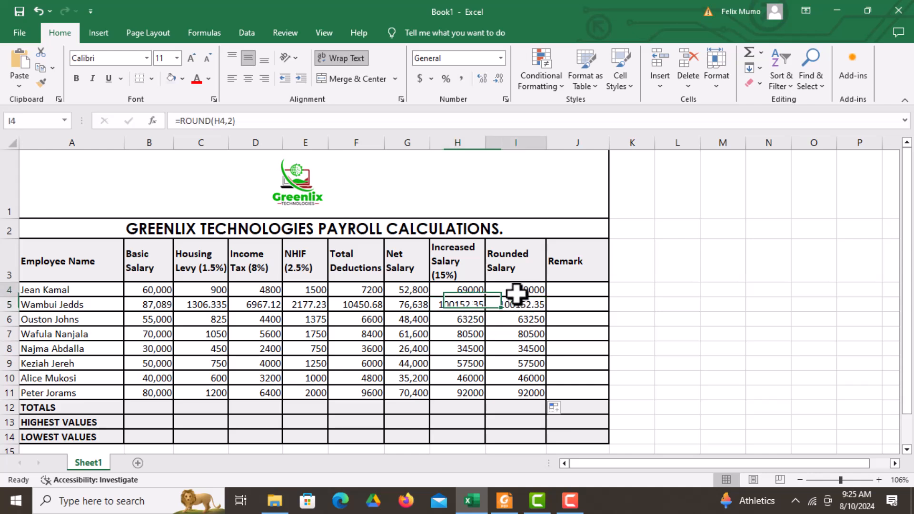
{"action": "left_click", "coordinate": [492, 305]}
{"action": "key", "text": "BackSpace"}
{"action": "type", "text": "0"}
{"action": "key", "text": "ctrl+Return"}
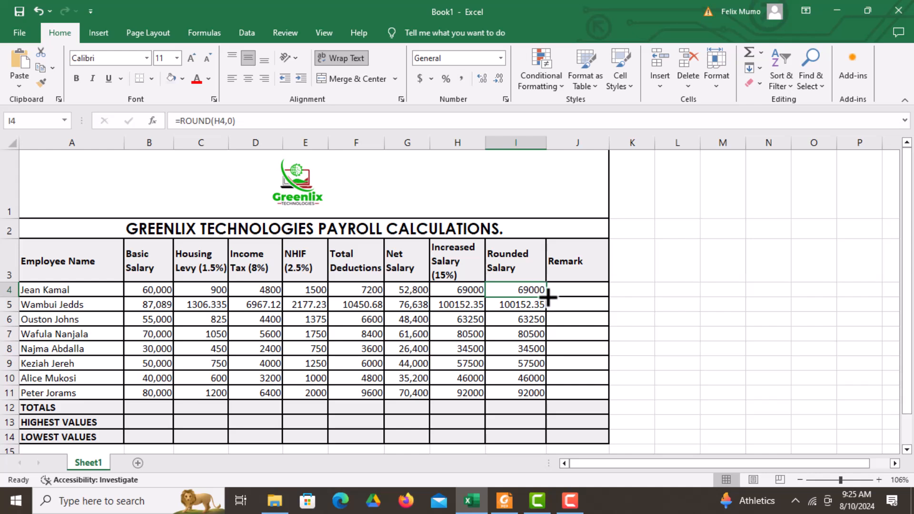
{"action": "left_click_drag", "start_coordinate": [545, 299], "coordinate": [535, 393]}
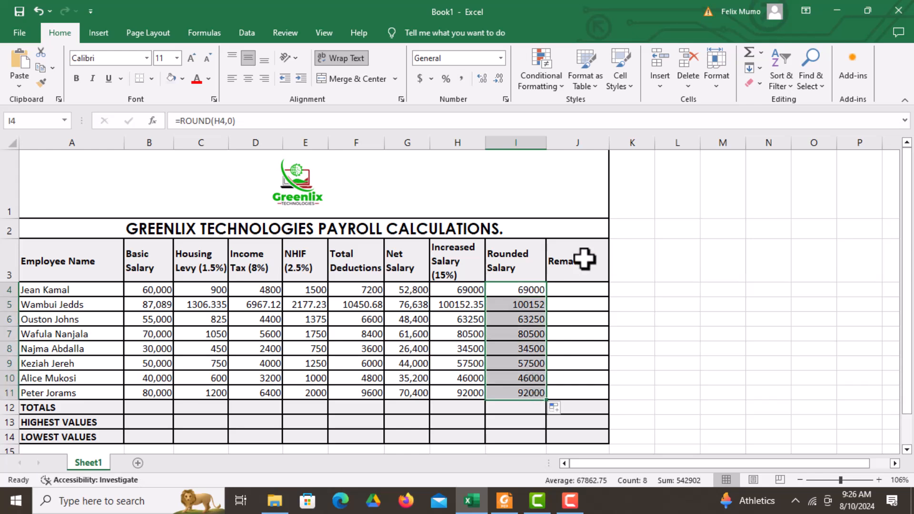
Step: Enter the formula =B4+B5+B6+B7+B8+B9+B10+B11 in cell B12 to total the Basic Salary column
{"action": "left_click", "coordinate": [591, 304]}
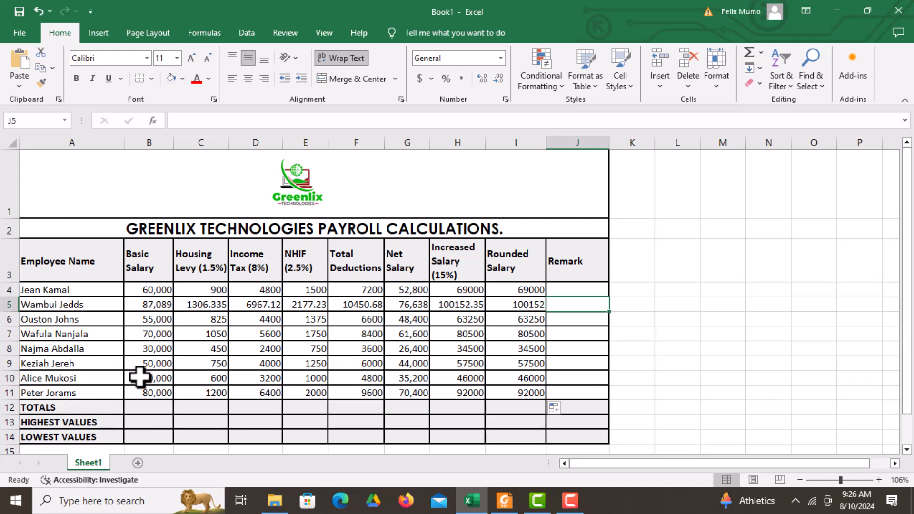
{"action": "left_click", "coordinate": [142, 407]}
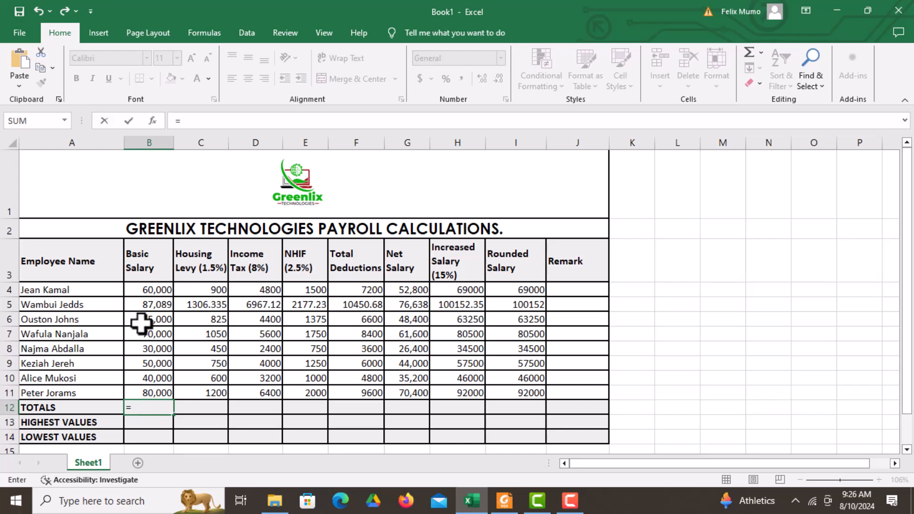
{"action": "left_click", "coordinate": [146, 290]}
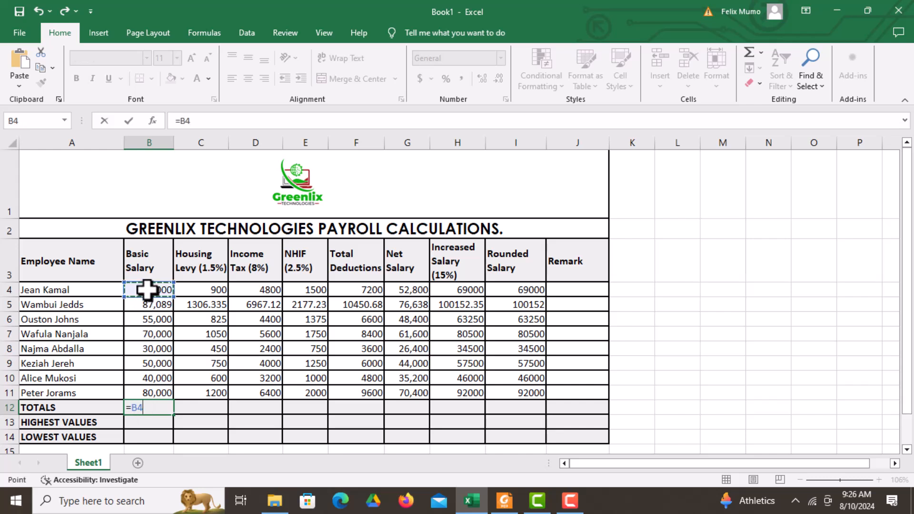
{"action": "type", "text": "+"}
{"action": "left_click", "coordinate": [142, 305]}
{"action": "type", "text": "+"}
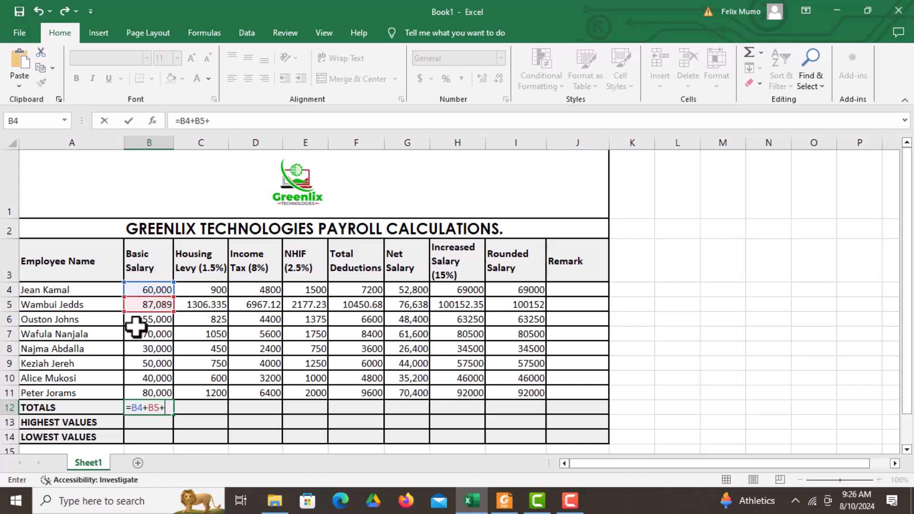
{"action": "left_click", "coordinate": [138, 318]}
{"action": "type", "text": "+"}
{"action": "left_click", "coordinate": [144, 333]}
{"action": "type", "text": "+"}
{"action": "left_click", "coordinate": [144, 352]}
{"action": "type", "text": "+"}
{"action": "left_click", "coordinate": [152, 362]}
{"action": "type", "text": "+"}
{"action": "left_click", "coordinate": [157, 377]}
{"action": "type", "text": "+"}
{"action": "left_click", "coordinate": [160, 391]}
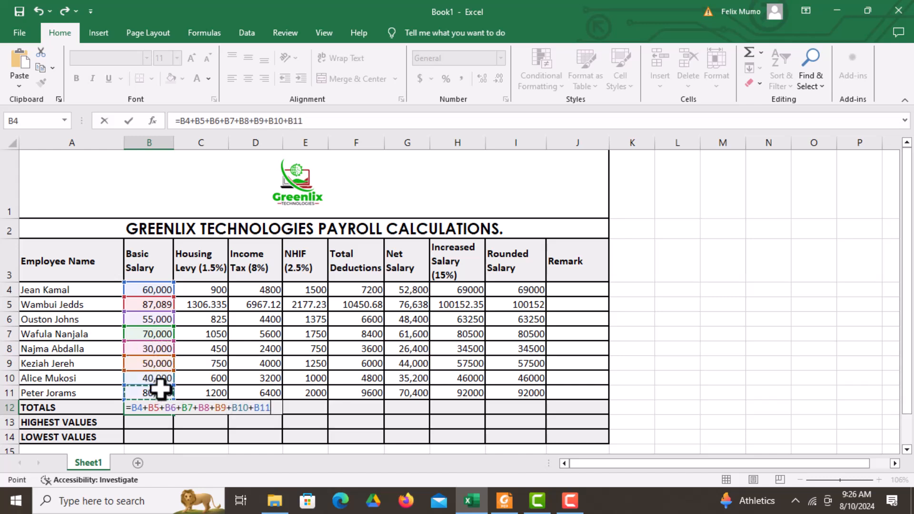
{"action": "key", "text": "Return"}
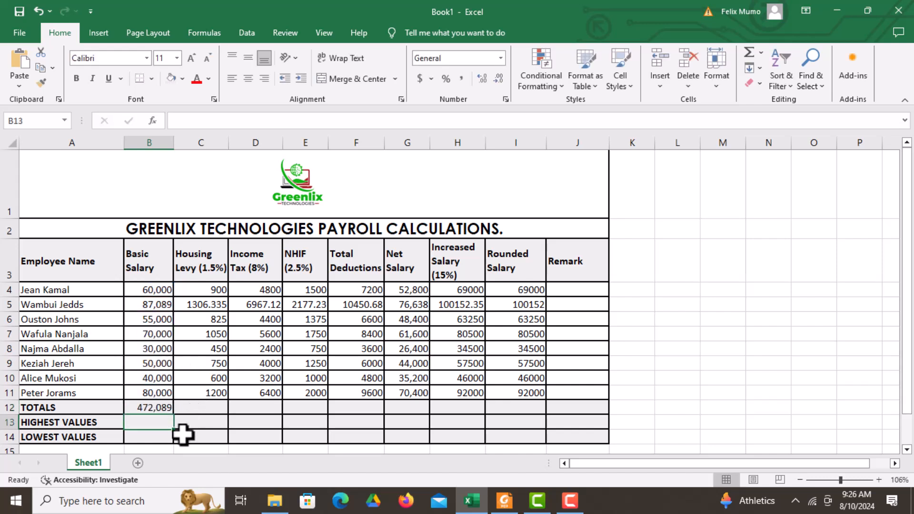
Step: Fill the Totals formula from B12 across to I12 for the remaining numeric columns
{"action": "left_click", "coordinate": [154, 407]}
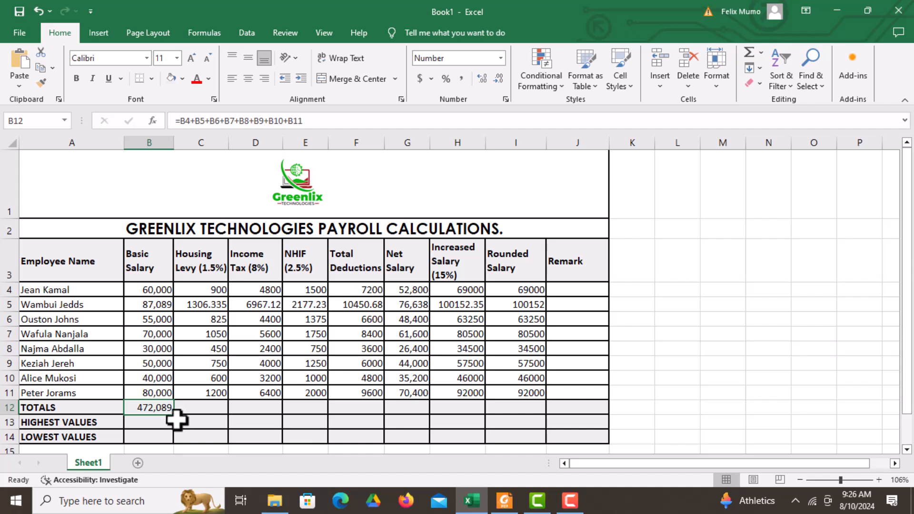
{"action": "left_click_drag", "start_coordinate": [176, 418], "coordinate": [538, 421]}
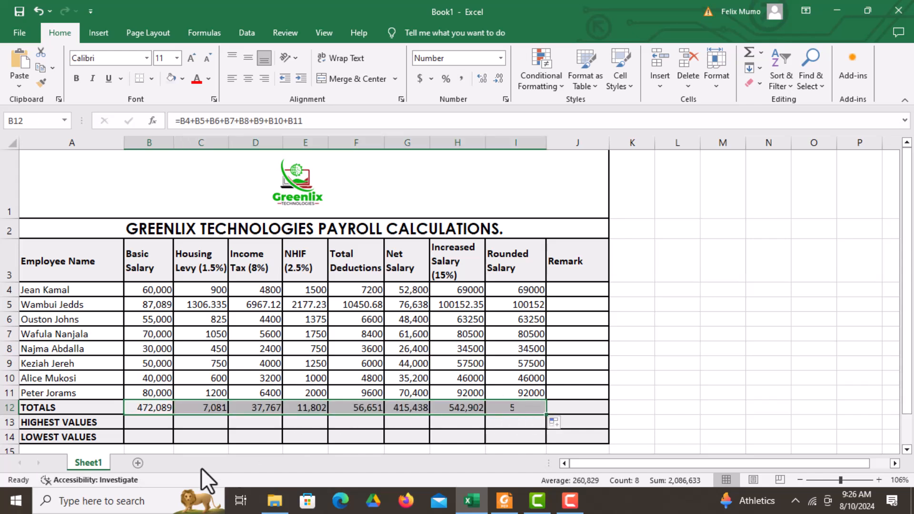
{"action": "left_click", "coordinate": [625, 378]}
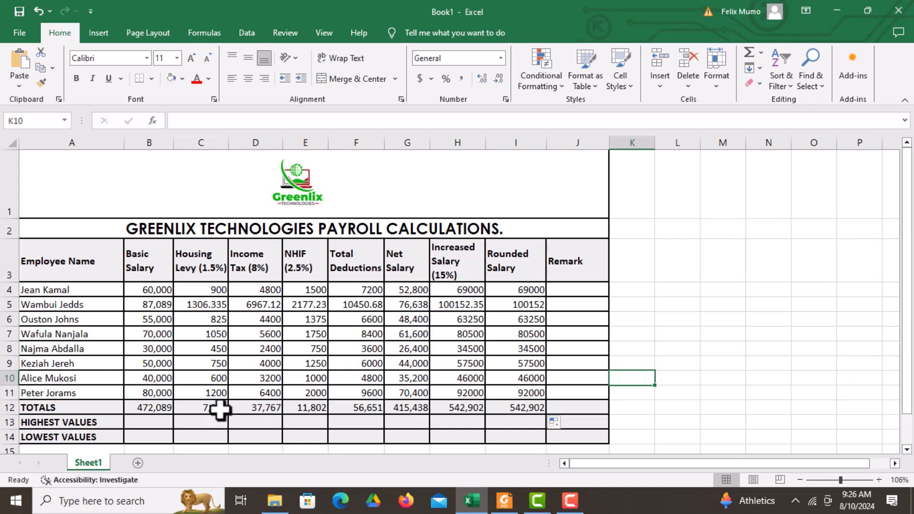
{"action": "left_click", "coordinate": [719, 362]}
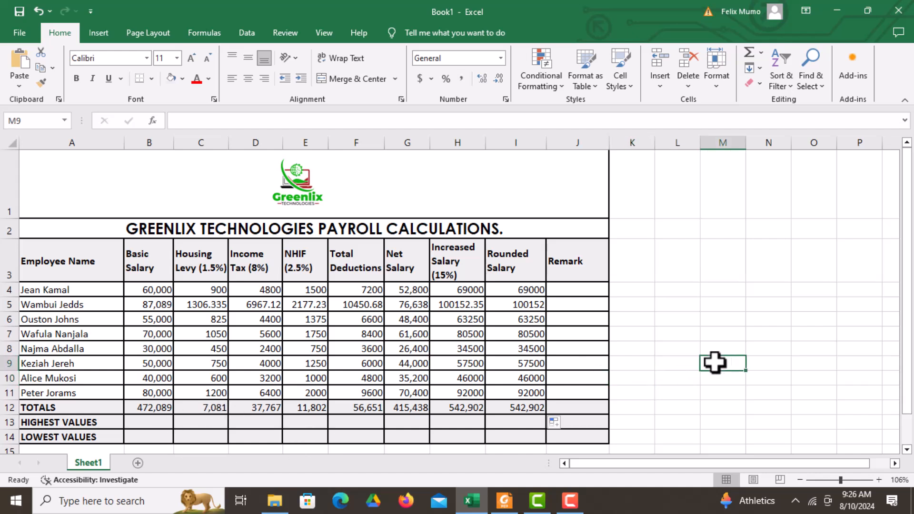
Step: Insert a MAX formula in B13 for the highest Basic Salary and correct its range to B4:B11
{"action": "left_click", "coordinate": [151, 423]}
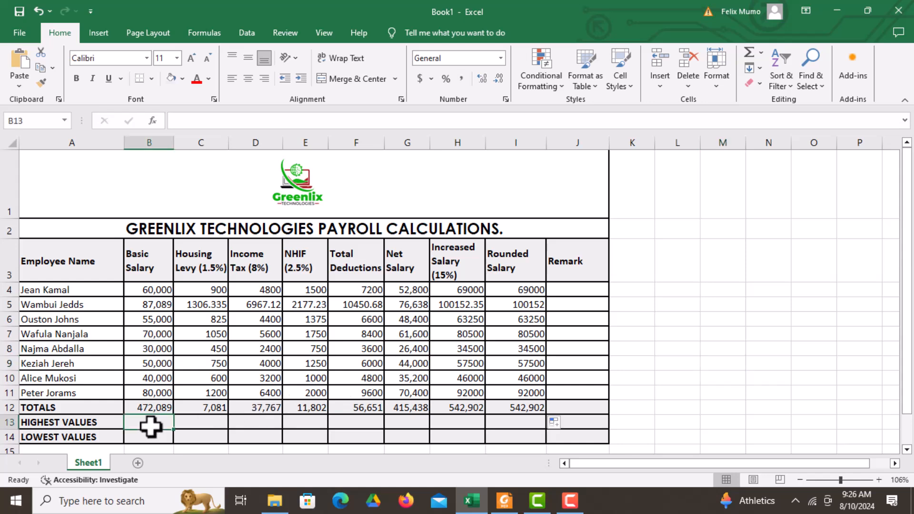
{"action": "left_click", "coordinate": [207, 33]}
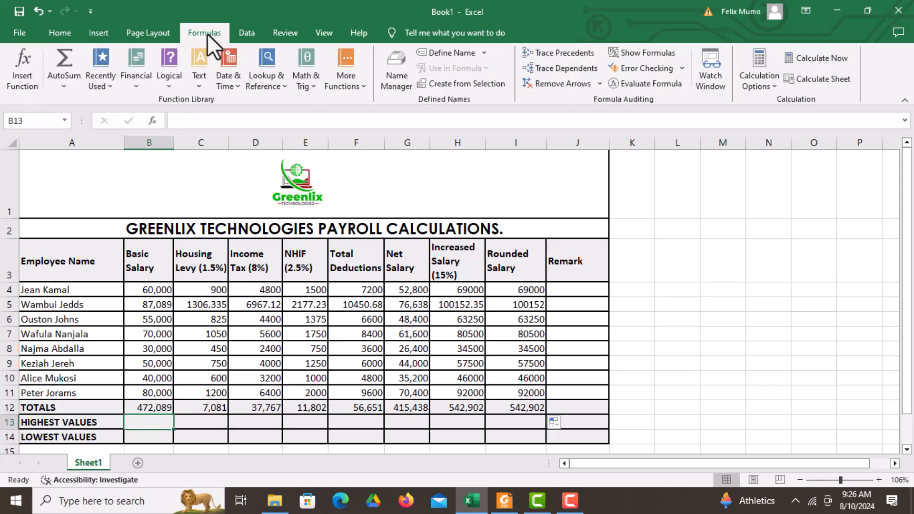
{"action": "left_click", "coordinate": [63, 87]}
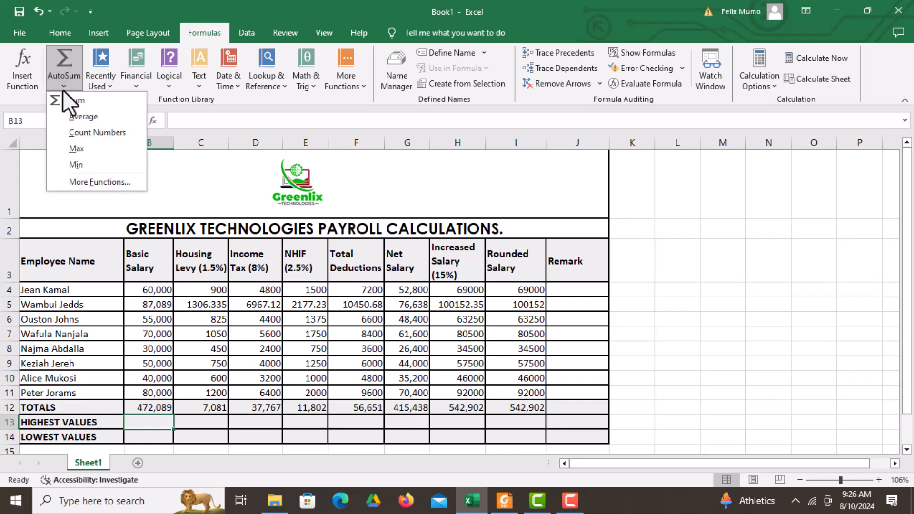
{"action": "left_click", "coordinate": [79, 148]}
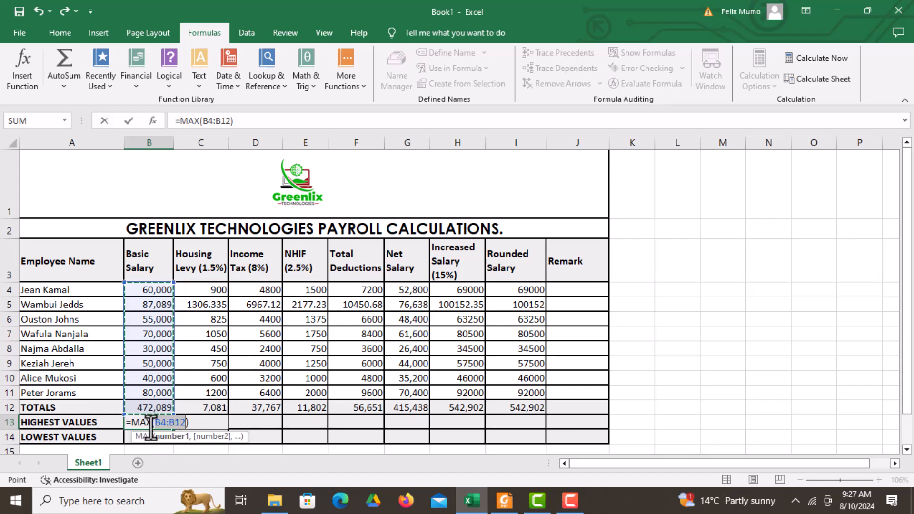
{"action": "left_click", "coordinate": [189, 422]}
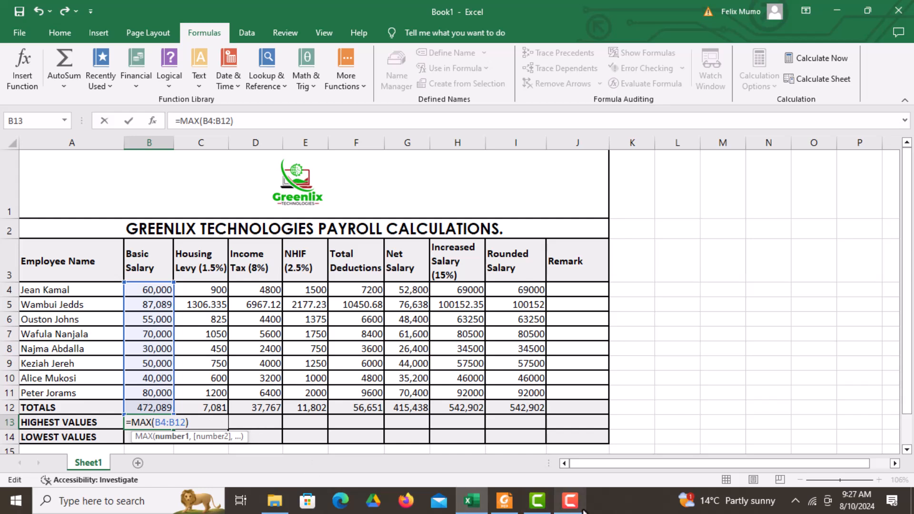
{"action": "mouse_move", "coordinate": [583, 511]}
{"action": "key", "text": "BackSpace"}
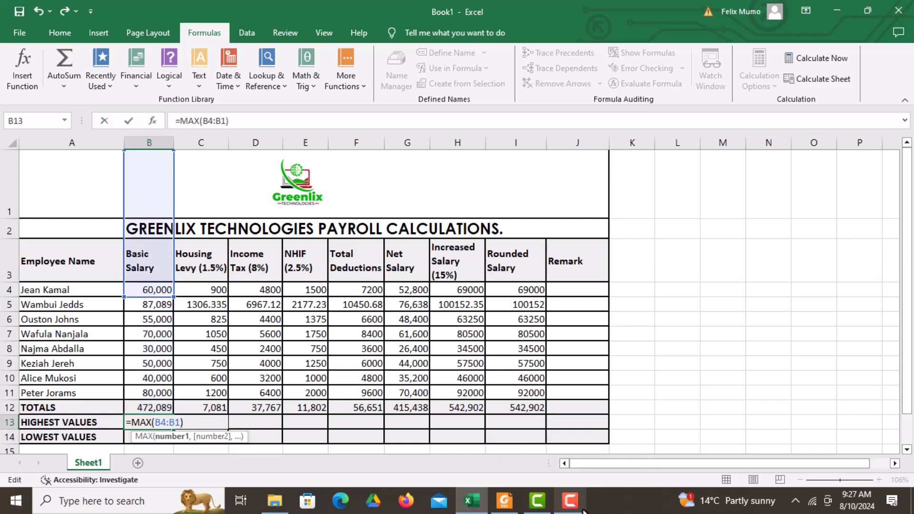
{"action": "type", "text": "1"}
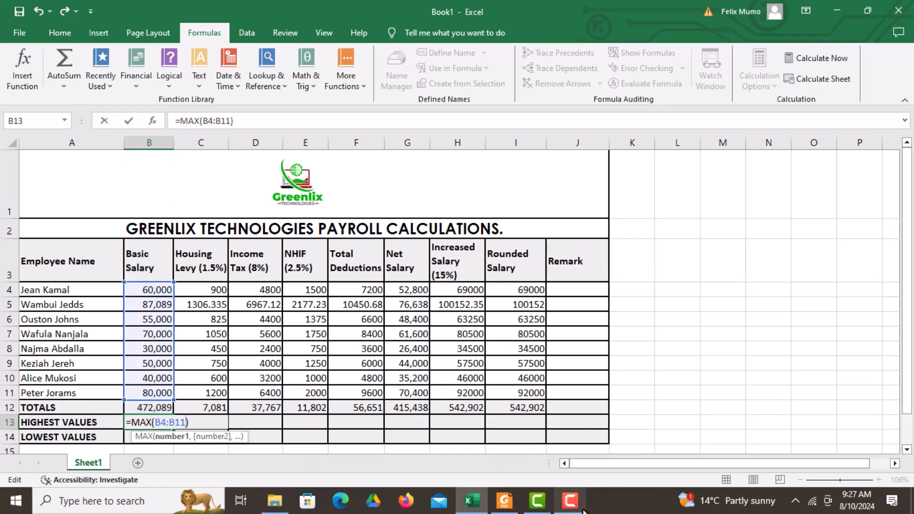
{"action": "key", "text": "Return"}
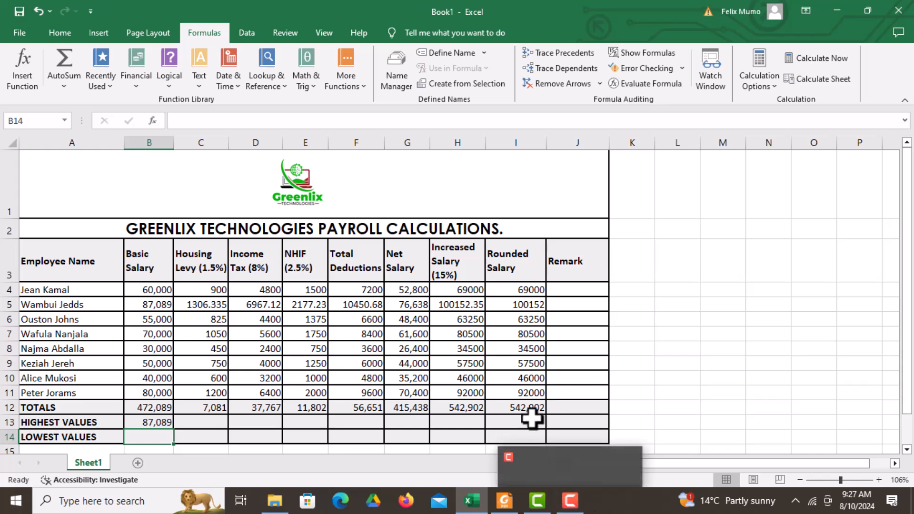
Step: Fill the Highest Values formula from B13 across to I13
{"action": "left_click", "coordinate": [148, 422]}
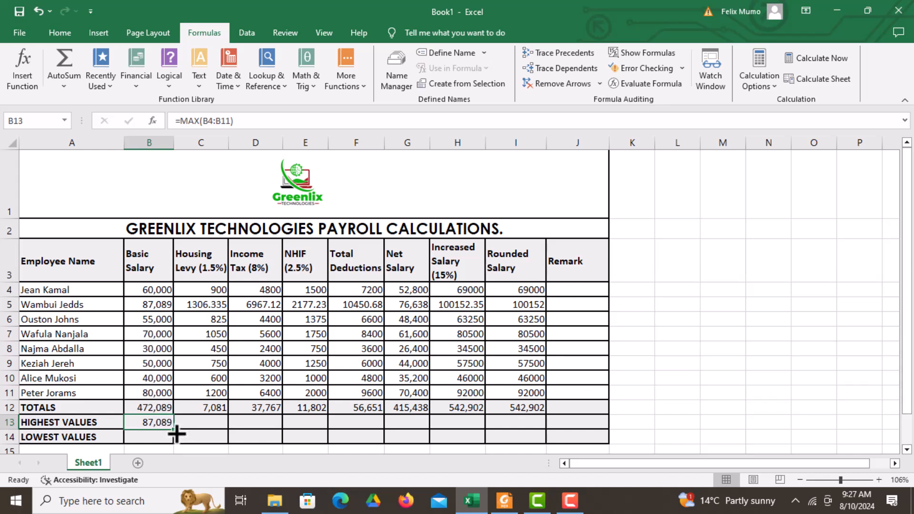
{"action": "left_click_drag", "start_coordinate": [176, 433], "coordinate": [536, 434]}
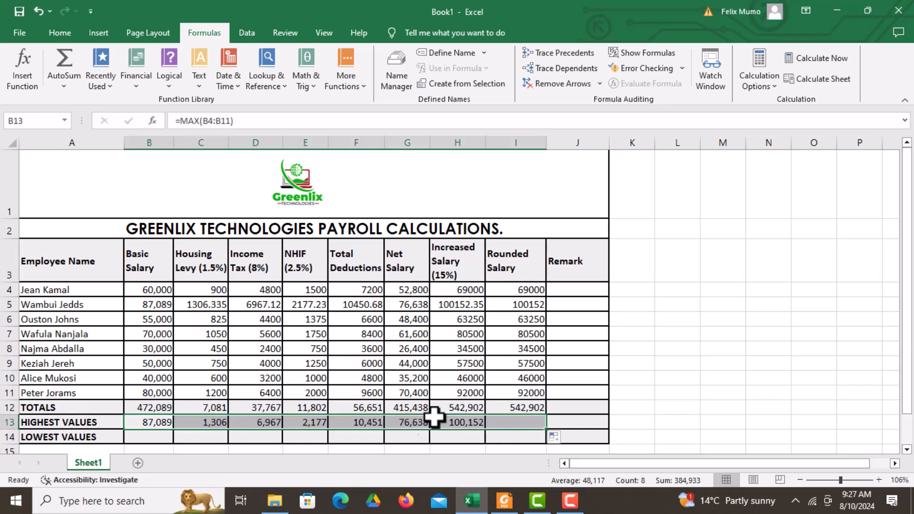
{"action": "left_click", "coordinate": [638, 335]}
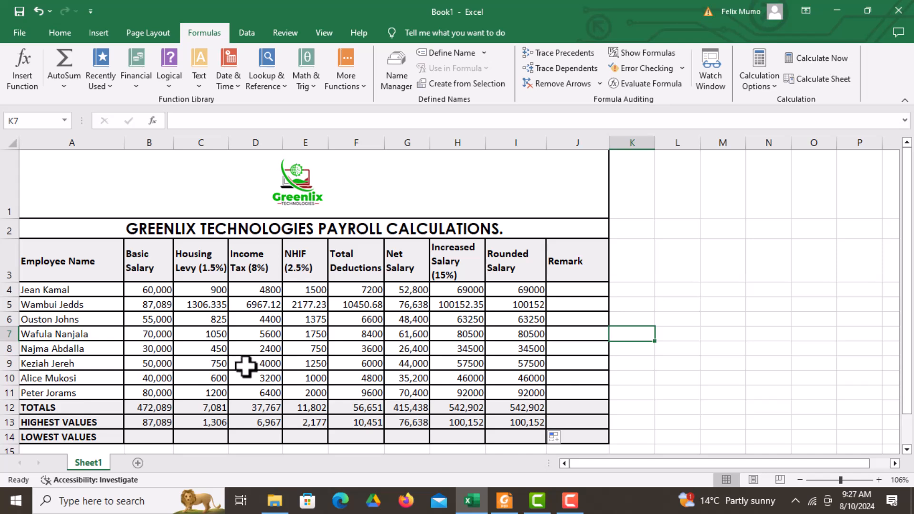
Step: Enter the formula =MIN(B4:B11) in cell B14 to find the lowest Basic Salary
{"action": "left_click", "coordinate": [150, 435]}
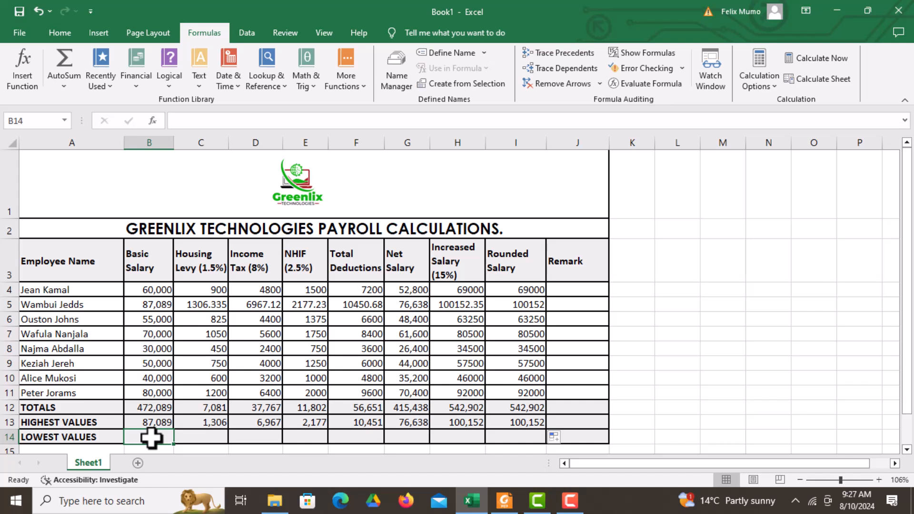
{"action": "type", "text": "=min"}
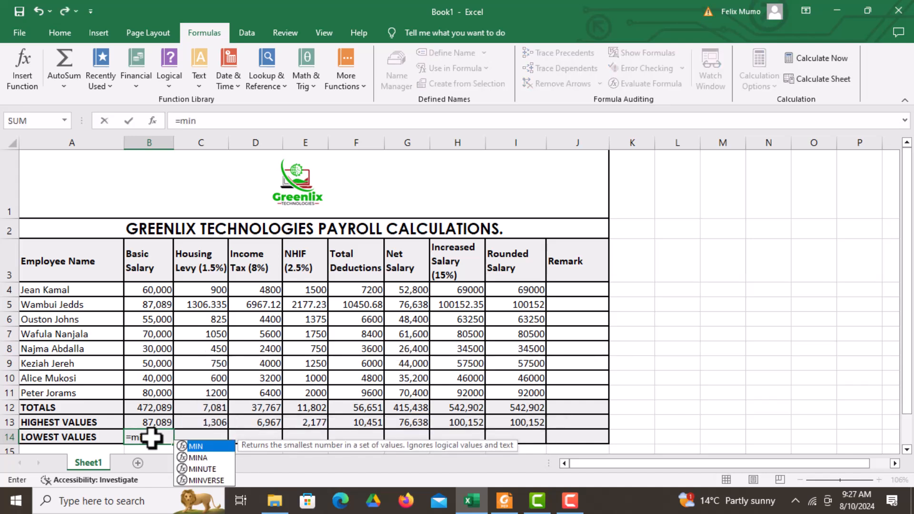
{"action": "type", "text": "("}
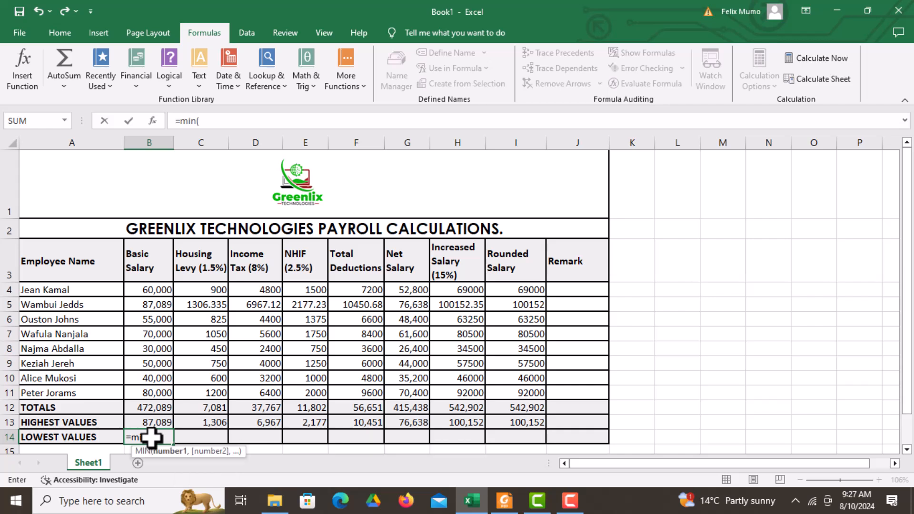
{"action": "left_click_drag", "start_coordinate": [153, 290], "coordinate": [156, 390]}
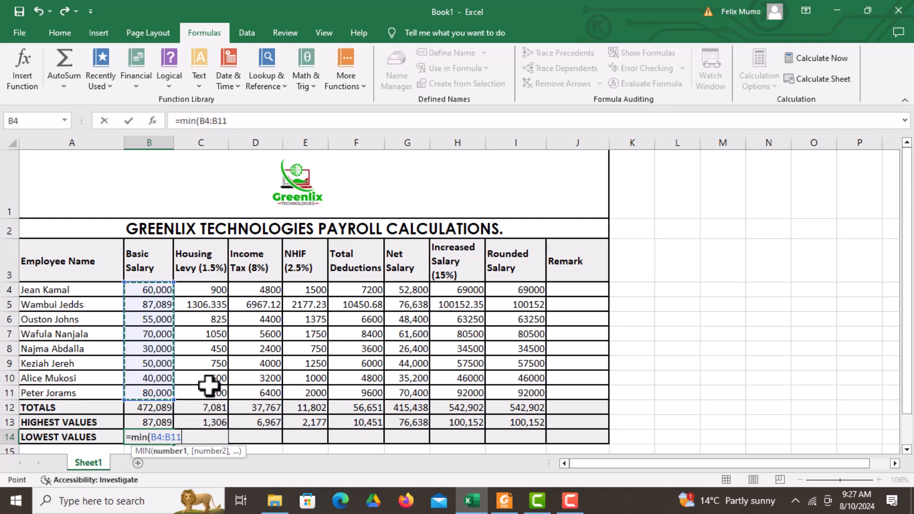
{"action": "type", "text": ")"}
{"action": "key", "text": "Return"}
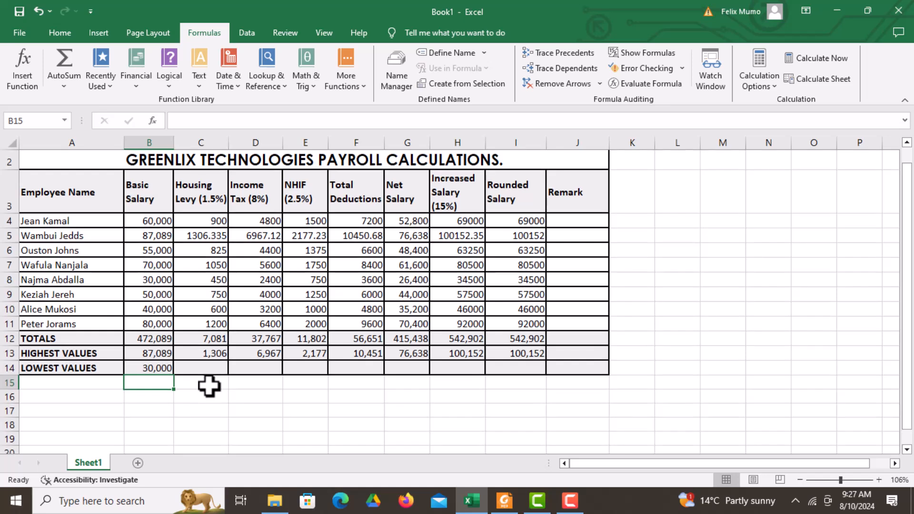
Step: Fill the Lowest Values formula from B14 across to I14
{"action": "left_click", "coordinate": [157, 369]}
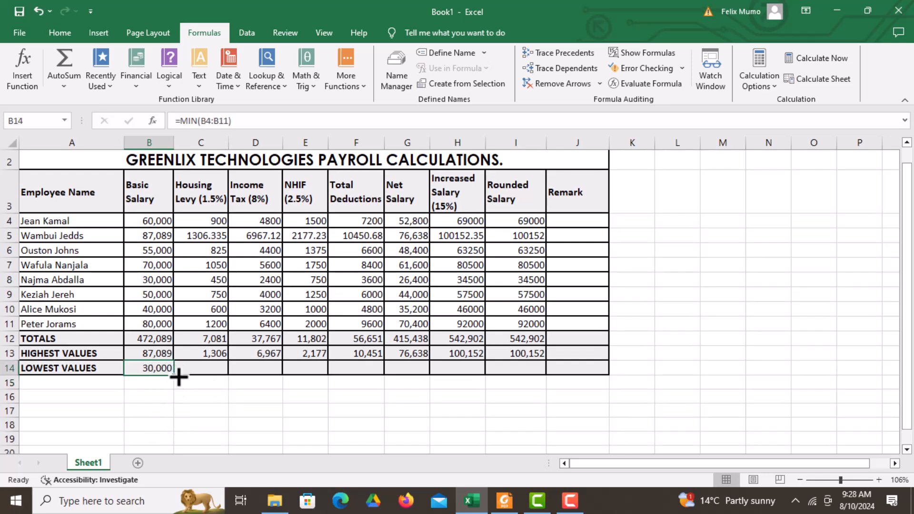
{"action": "left_click_drag", "start_coordinate": [174, 377], "coordinate": [542, 372]}
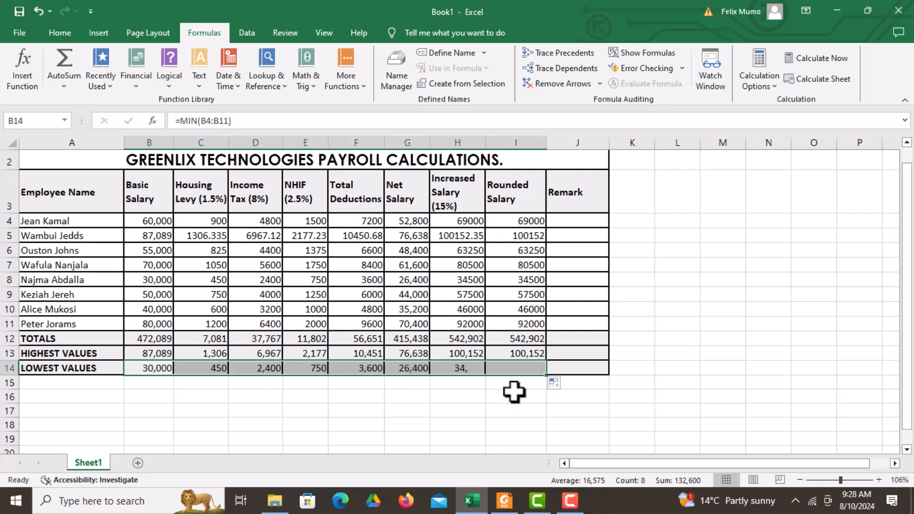
{"action": "left_click", "coordinate": [468, 411]}
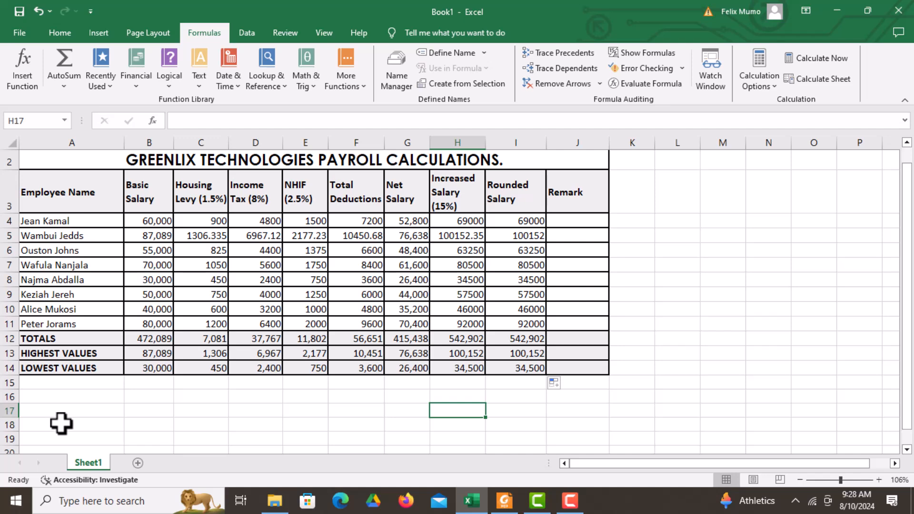
{"action": "scroll", "coordinate": [247, 374], "scroll_direction": "up", "scroll_amount": 2}
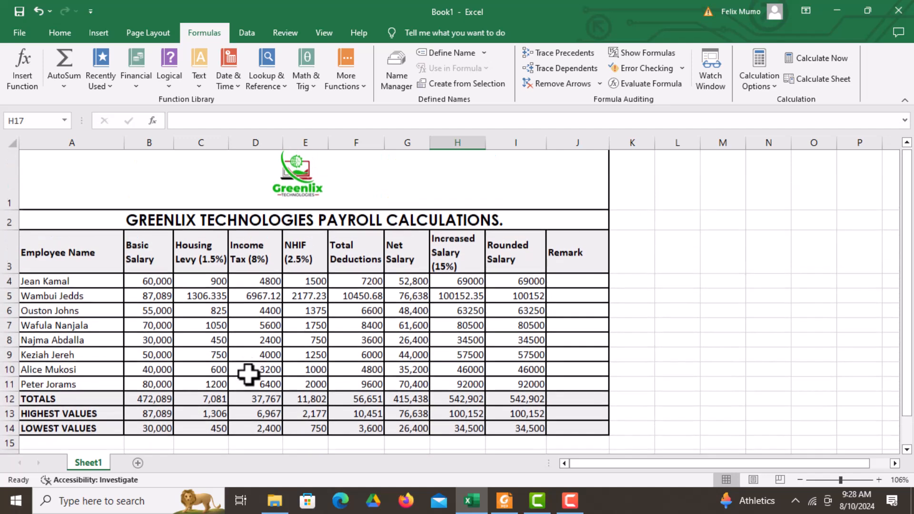
Step: Read the Remark instruction in part (c) of EXCEL EXAM 1.pdf in Foxit Reader and return to the Excel workbook
{"action": "left_click", "coordinate": [504, 499]}
{"action": "scroll", "coordinate": [418, 448], "scroll_direction": "down", "scroll_amount": 3}
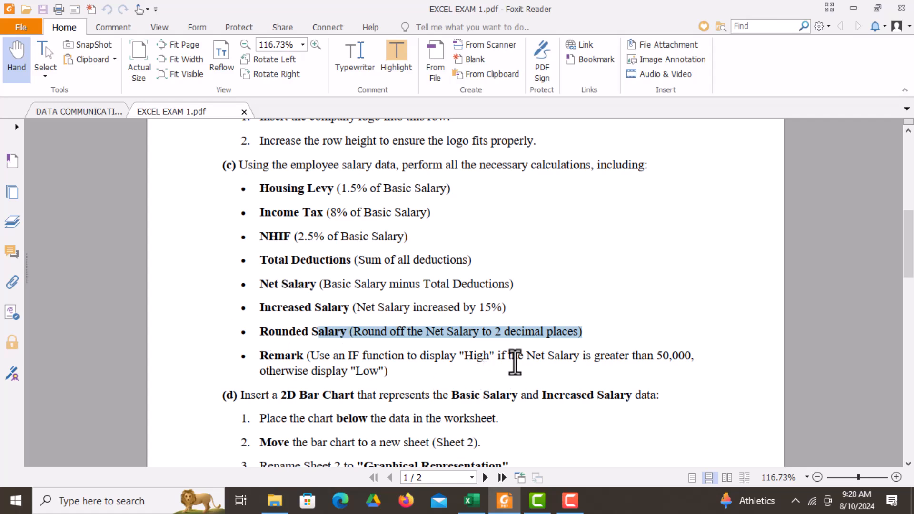
{"action": "left_click_drag", "start_coordinate": [534, 357], "coordinate": [656, 376]}
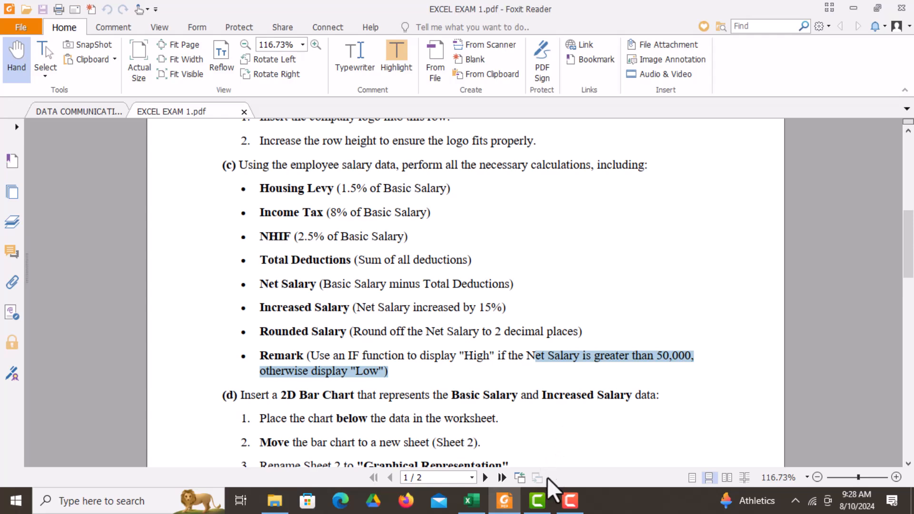
{"action": "left_click", "coordinate": [472, 501]}
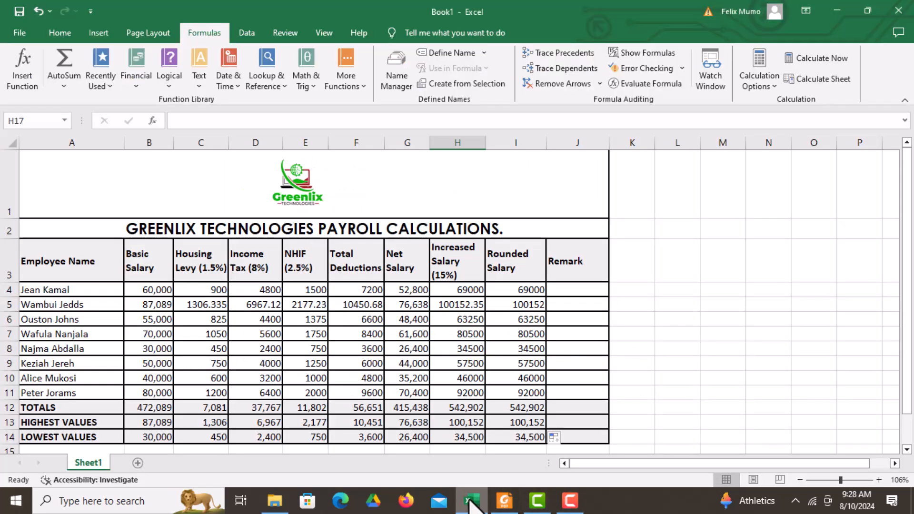
{"action": "left_click", "coordinate": [581, 290]}
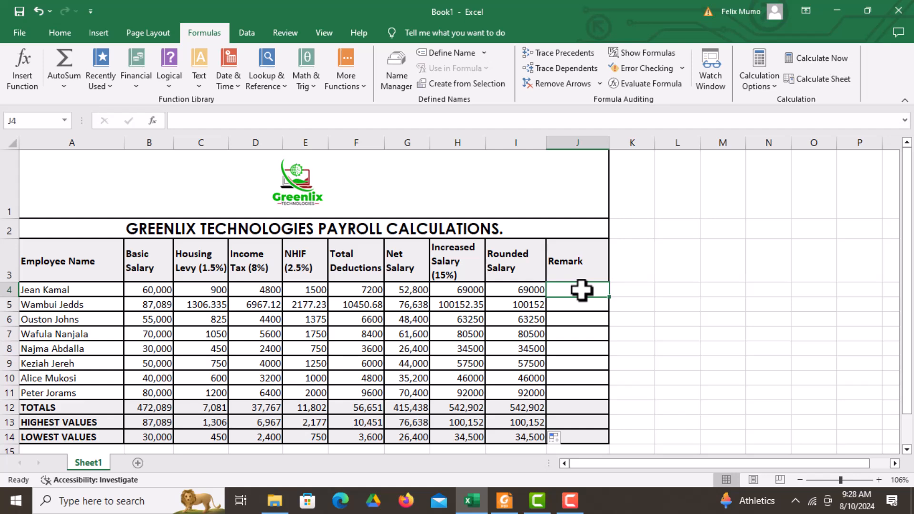
{"action": "type", "text": "=if"}
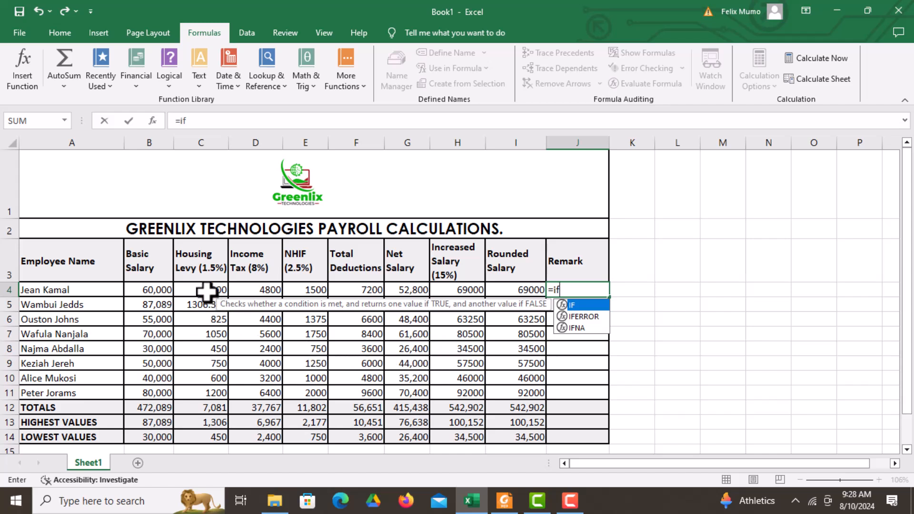
{"action": "left_click", "coordinate": [147, 291]}
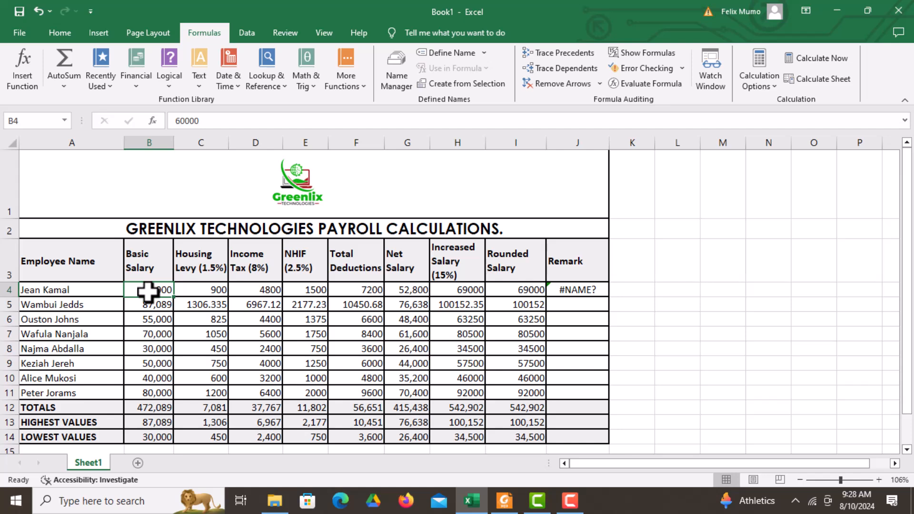
Step: Replace the content of Remark cell J4 with the formula =IF(B4>50000,"High","Low")
{"action": "double_click", "coordinate": [581, 292]}
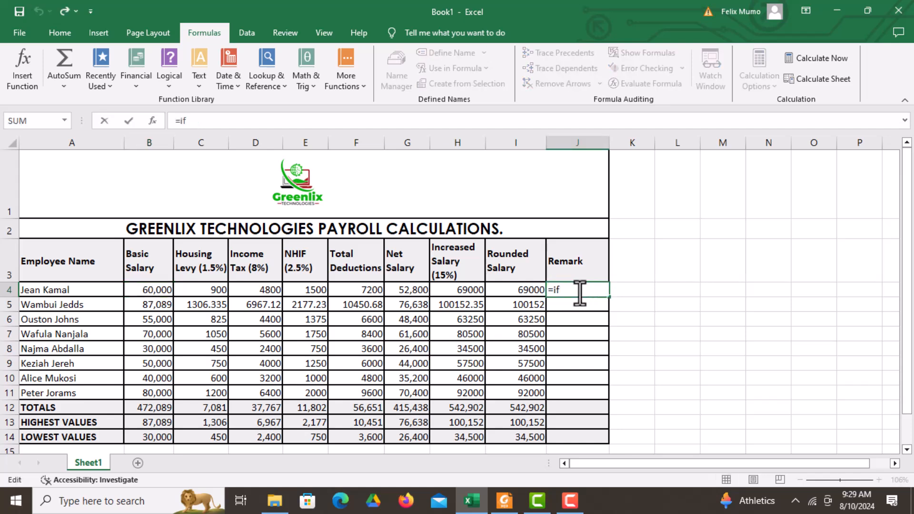
{"action": "key", "text": "BackSpace"}
{"action": "key", "text": "BackSpace"}
{"action": "key", "text": "BackSpace"}
{"action": "type", "text": "=if("}
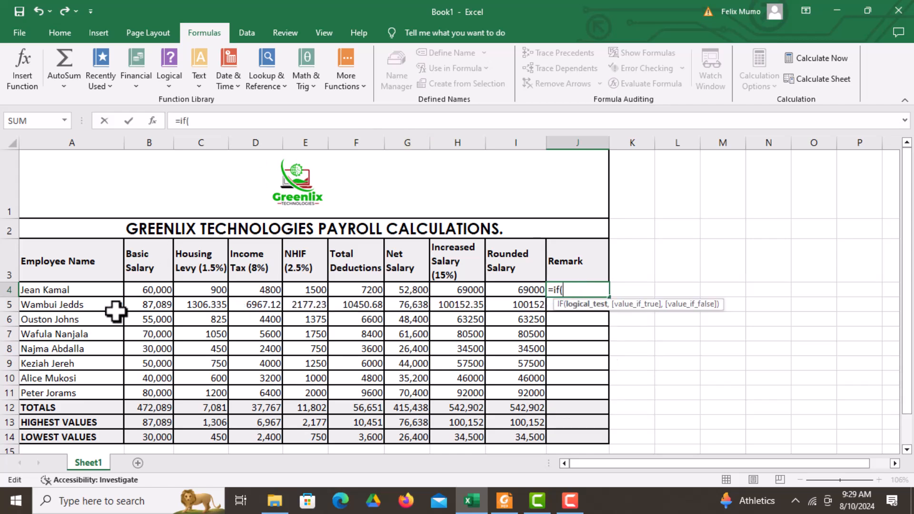
{"action": "left_click", "coordinate": [151, 290]}
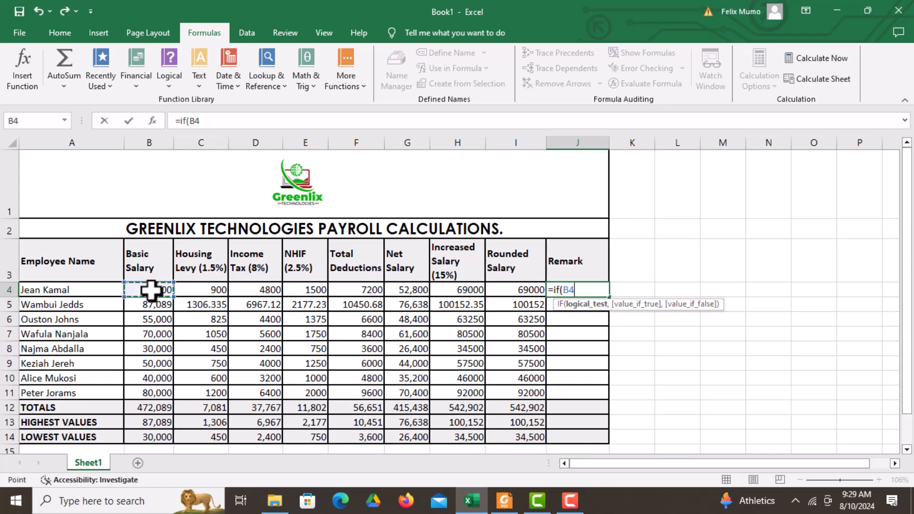
{"action": "type", "text": ">50000,"}
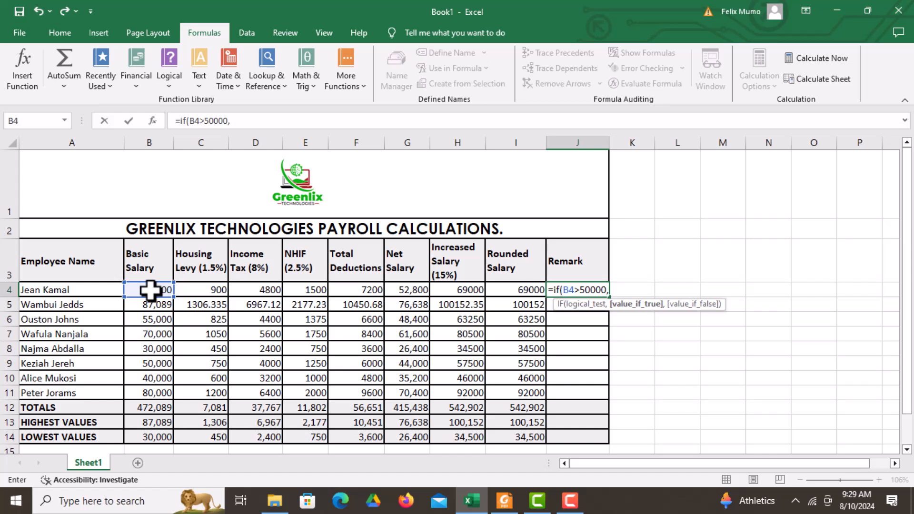
{"action": "type", "text": "\"High"}
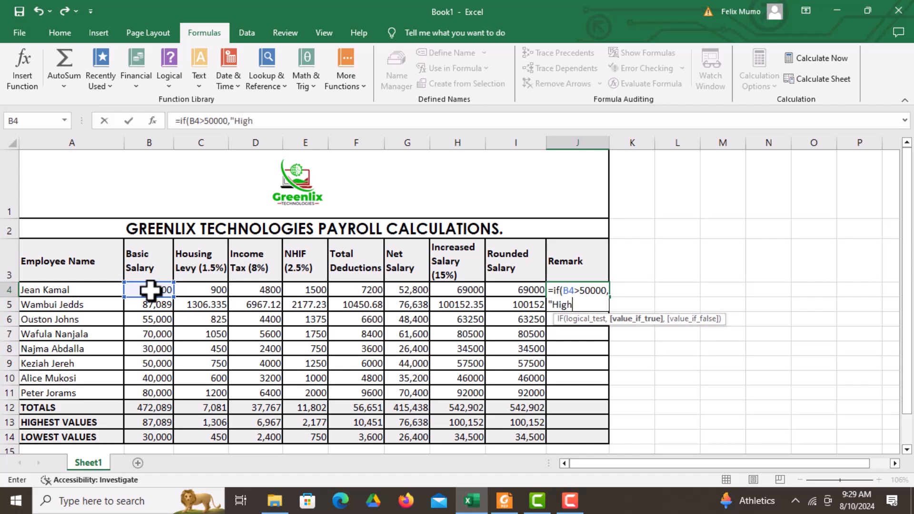
{"action": "type", "text": ",\"Low"}
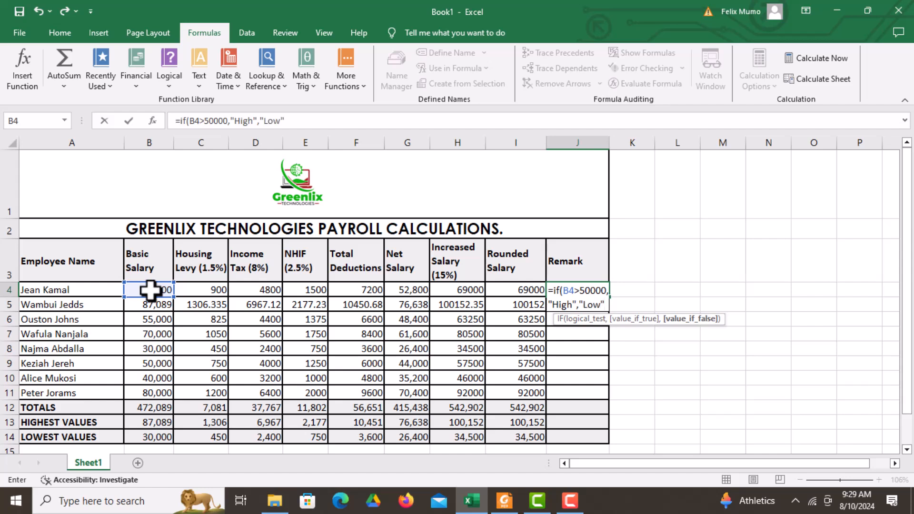
{"action": "type", "text": ")"}
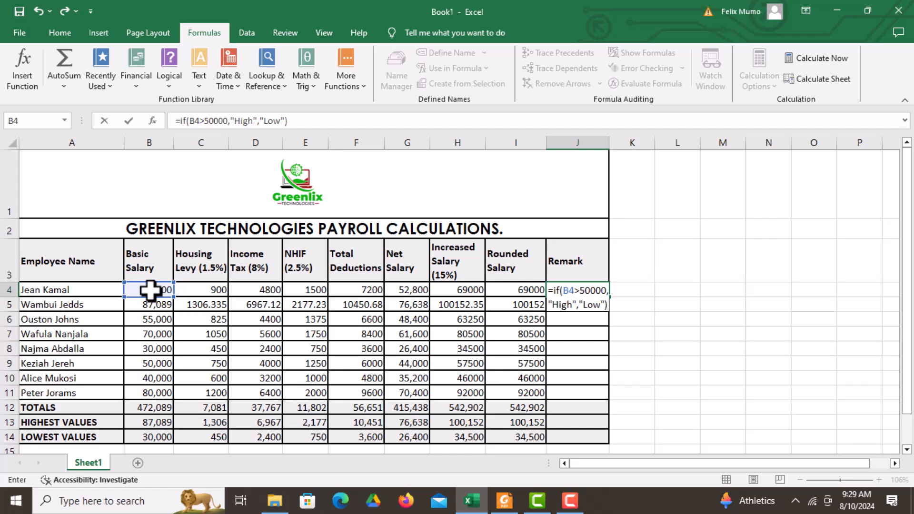
{"action": "key", "text": "Return"}
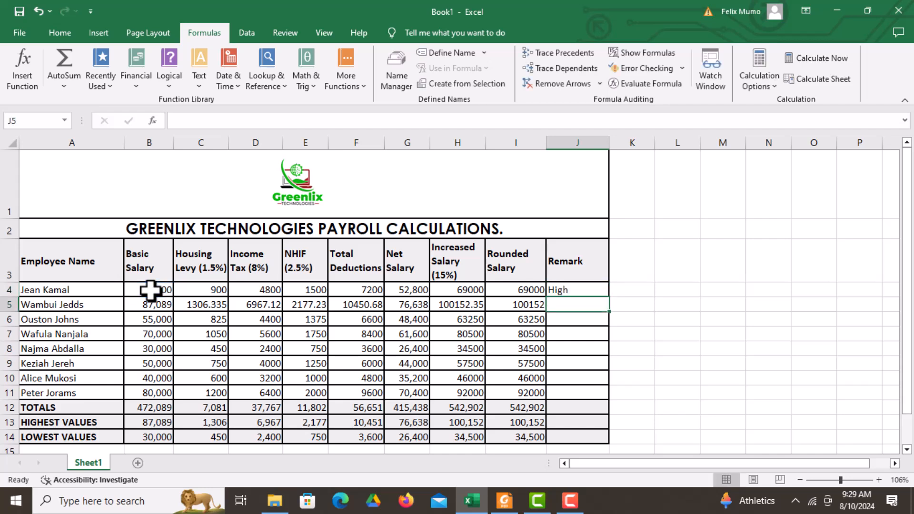
{"action": "left_click", "coordinate": [145, 292]}
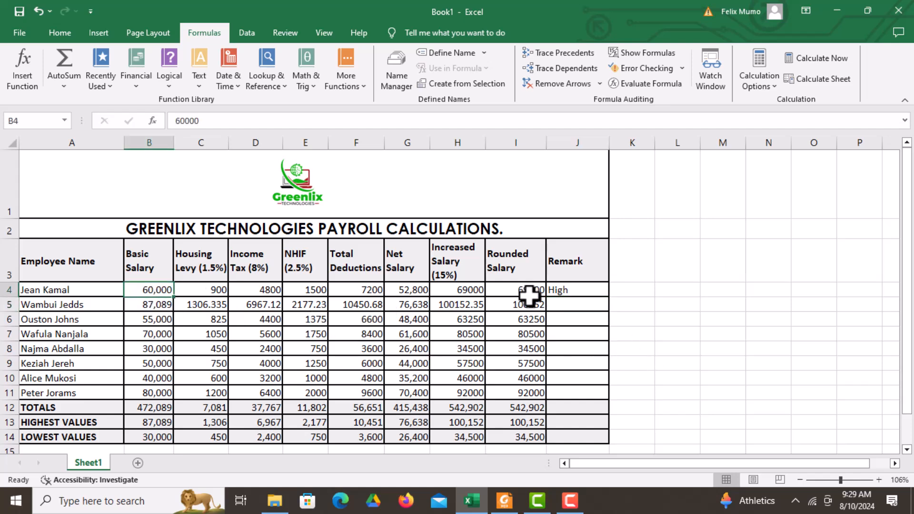
Step: Fill the Remark formula from J4 down to J11 for all the employees
{"action": "left_click", "coordinate": [568, 292]}
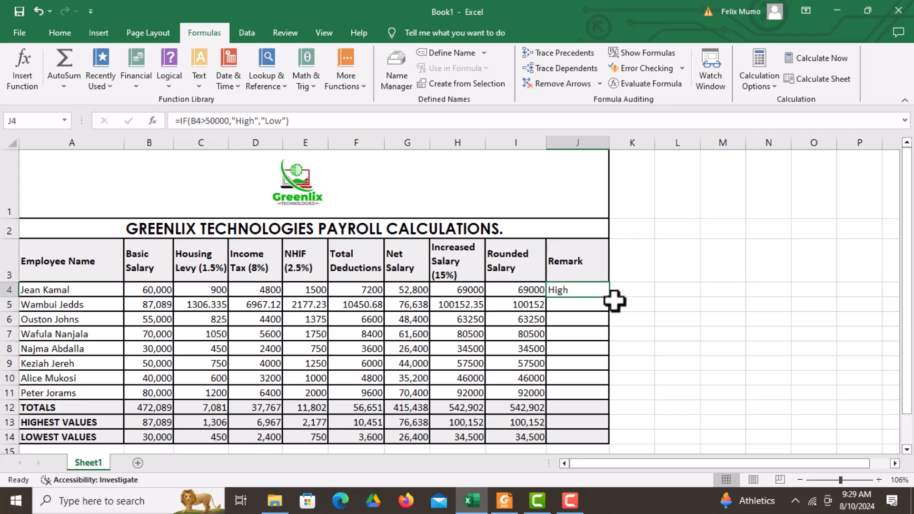
{"action": "left_click_drag", "start_coordinate": [610, 299], "coordinate": [606, 402]}
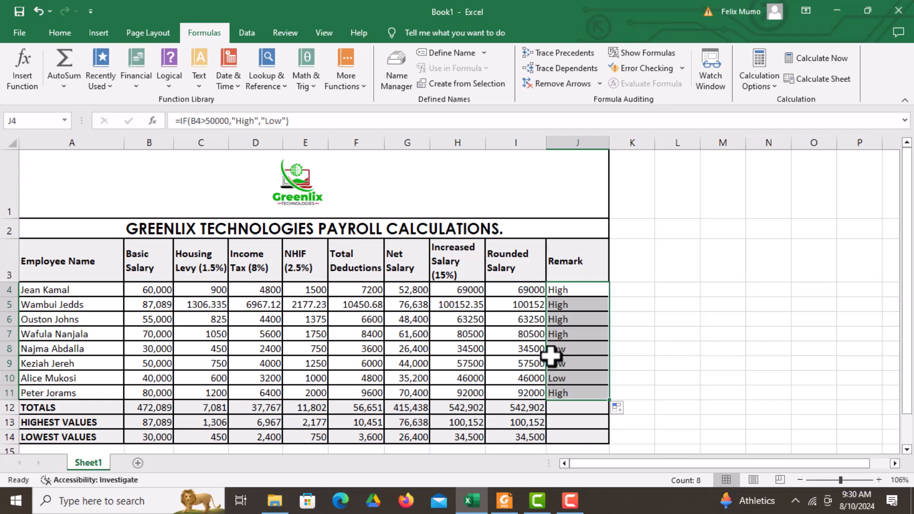
Step: Read the 2D Bar Chart instructions in part (d) of EXCEL EXAM 1.pdf in Foxit Reader and return to the Excel workbook
{"action": "key", "text": "alt+Tab"}
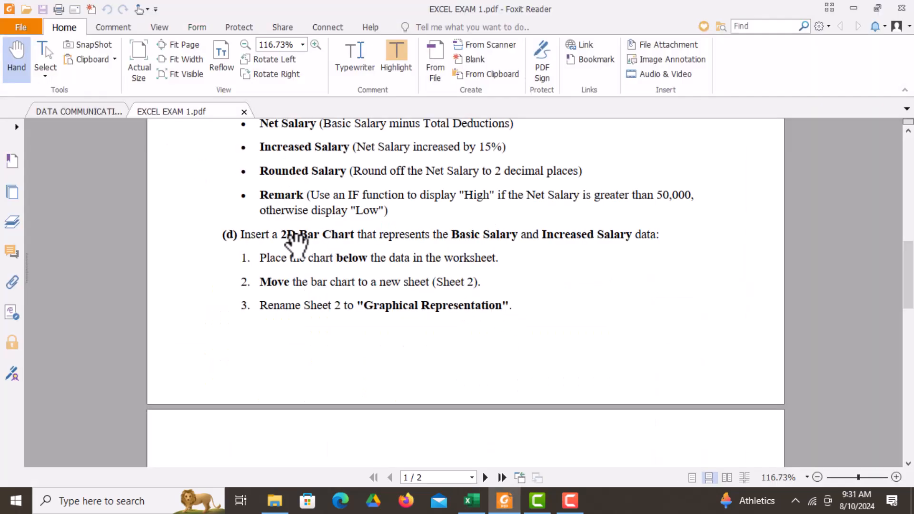
{"action": "left_click_drag", "start_coordinate": [281, 235], "coordinate": [352, 234]}
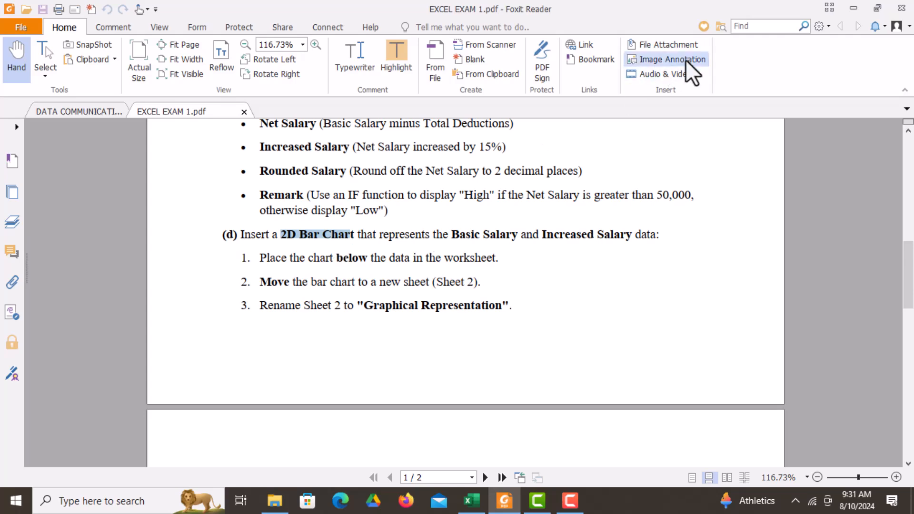
{"action": "left_click", "coordinate": [850, 9]}
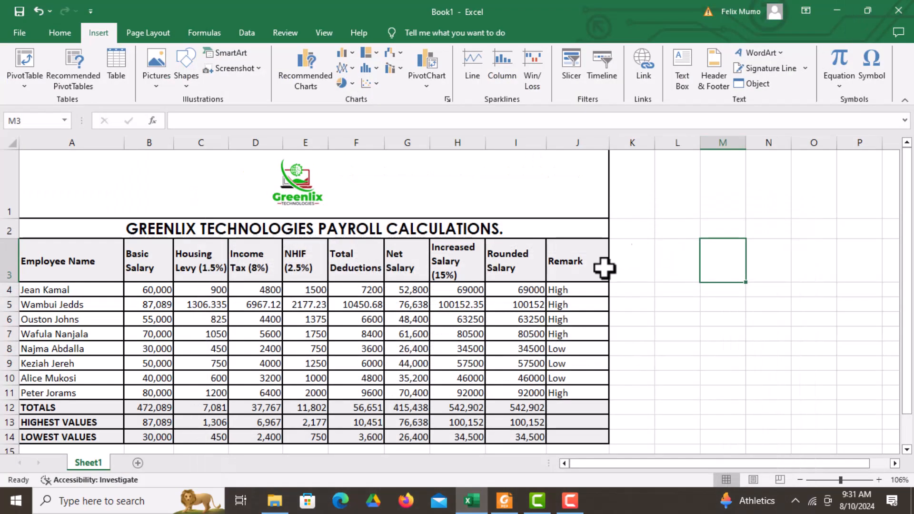
Step: Insert a 2-D bar chart of Employee Name, Basic Salary and Increased Salary from the ranges A3:B11 and H3:H11
{"action": "left_click", "coordinate": [61, 268]}
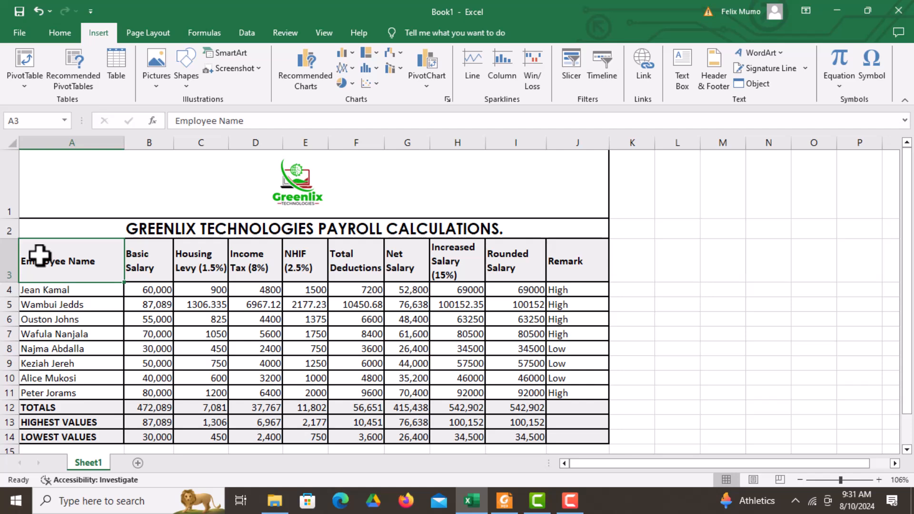
{"action": "left_click_drag", "start_coordinate": [40, 255], "coordinate": [159, 392]}
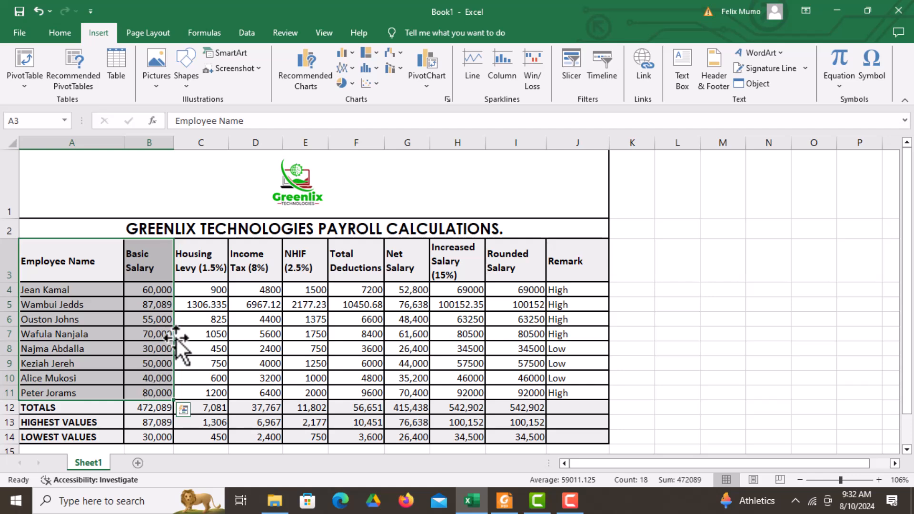
{"action": "left_click_drag", "start_coordinate": [464, 249], "coordinate": [442, 393]}
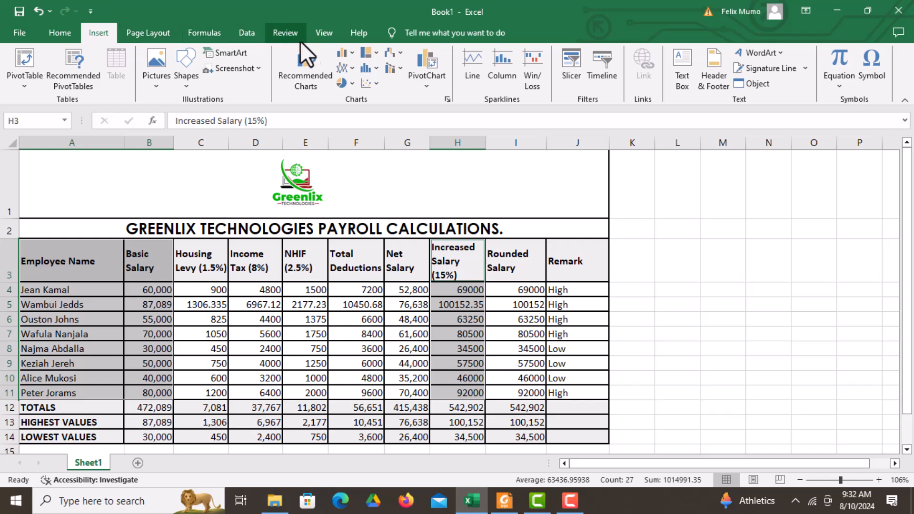
{"action": "left_click", "coordinate": [353, 49]}
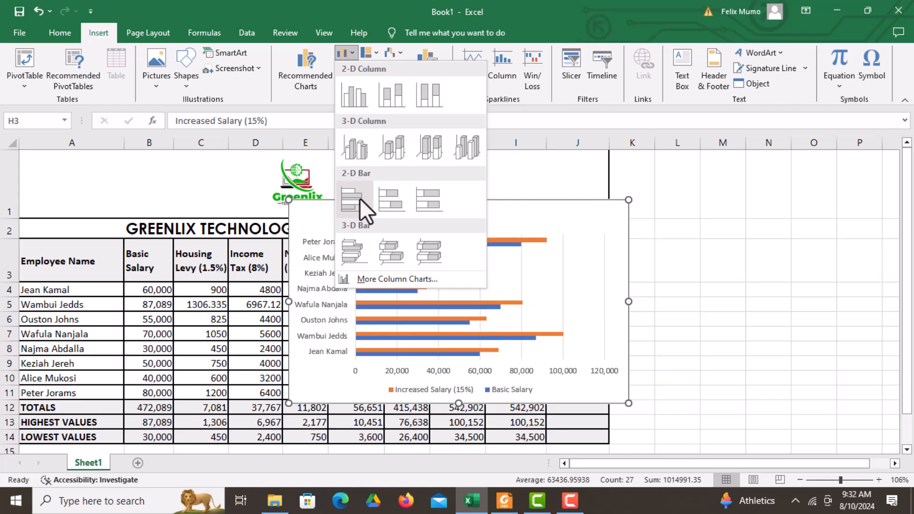
{"action": "left_click", "coordinate": [359, 198]}
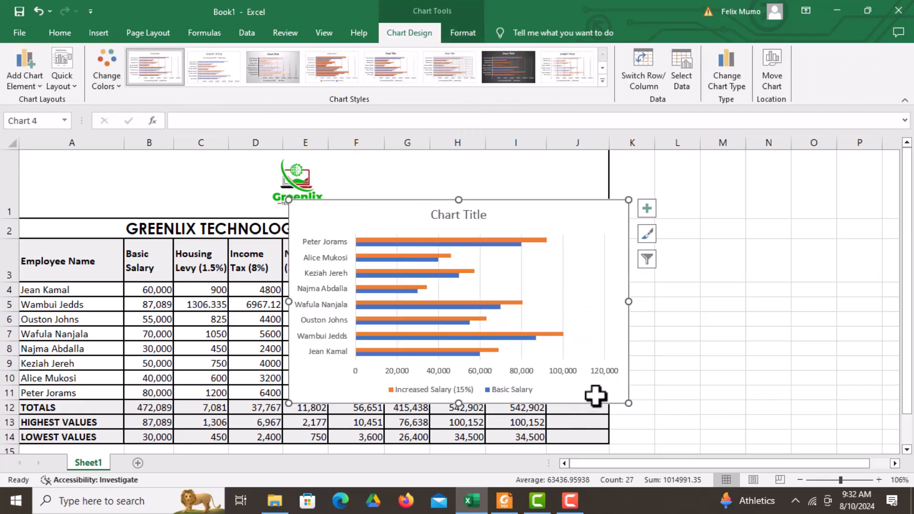
Step: Enlarge the bar chart and place it directly below the payroll table, with its upper corner at about cell B15
{"action": "left_click_drag", "start_coordinate": [632, 404], "coordinate": [694, 448]}
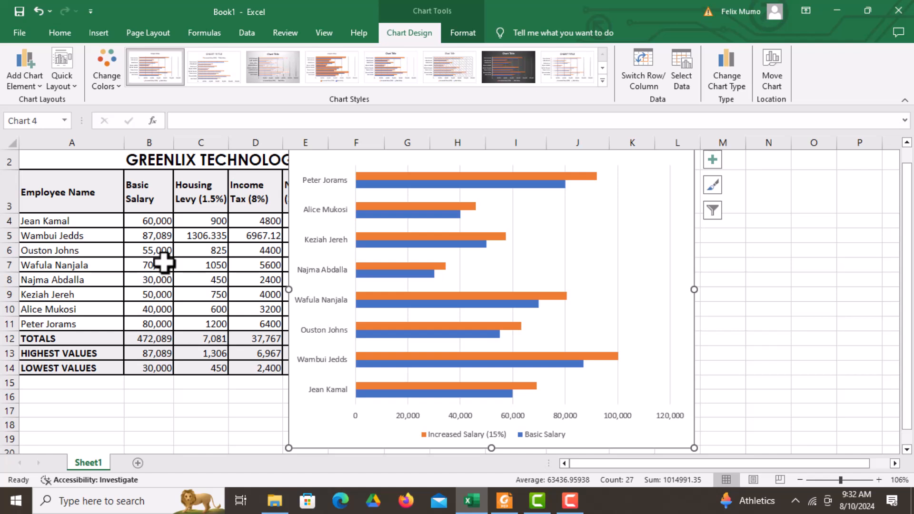
{"action": "left_click", "coordinate": [509, 497]}
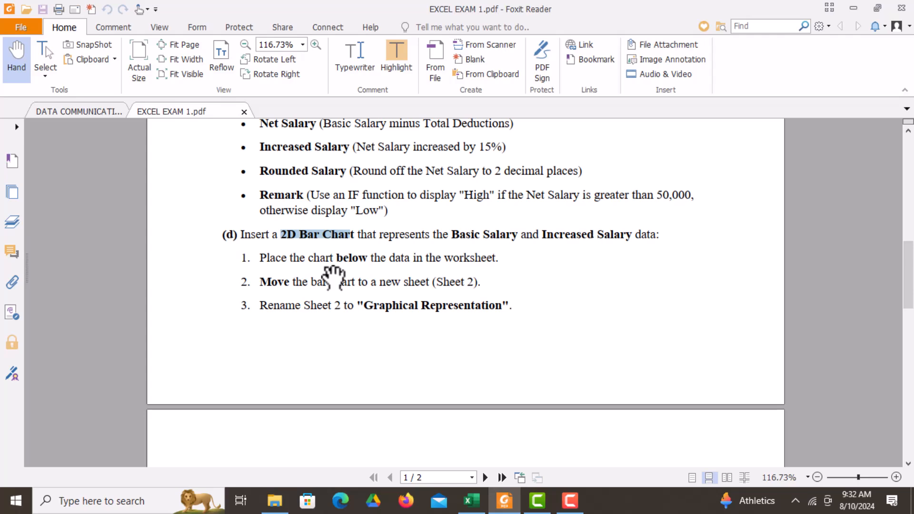
{"action": "left_click", "coordinate": [853, 8]}
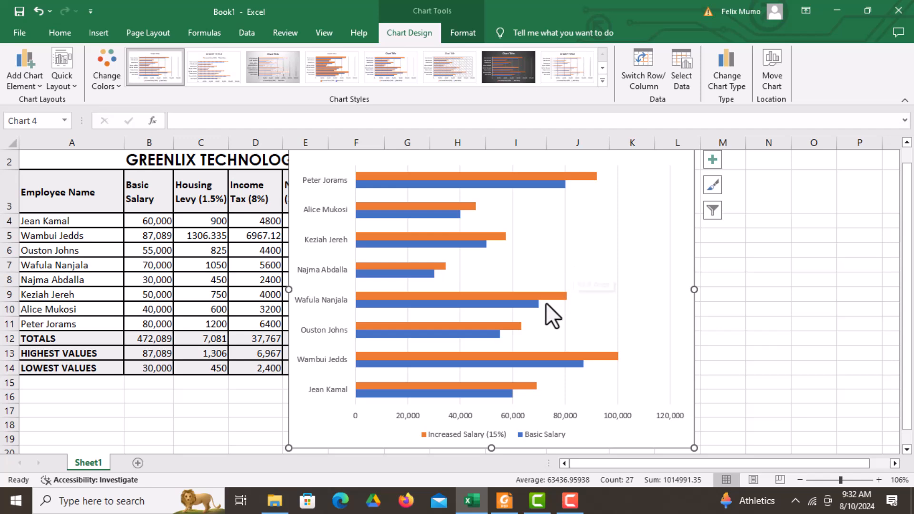
{"action": "scroll", "coordinate": [546, 301], "scroll_direction": "up", "scroll_amount": 1}
{"action": "left_click_drag", "start_coordinate": [452, 207], "coordinate": [287, 385]}
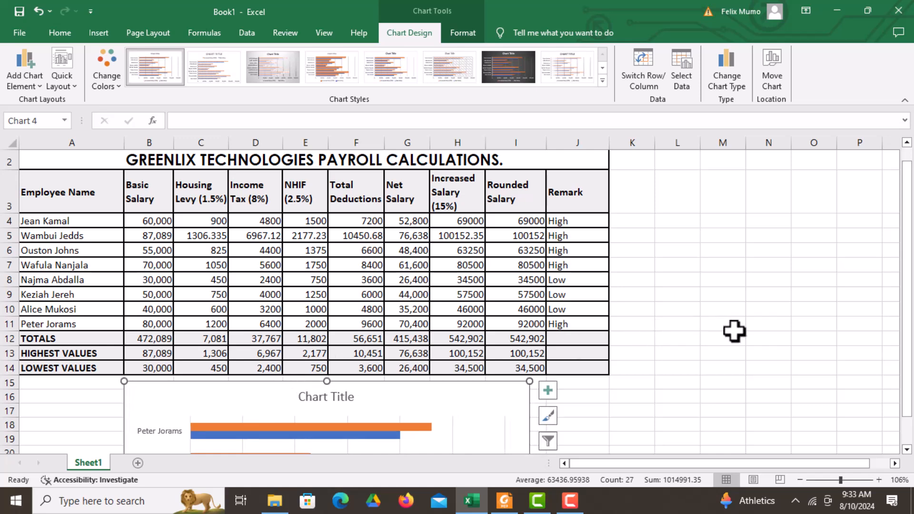
{"action": "scroll", "coordinate": [732, 329], "scroll_direction": "down", "scroll_amount": 3}
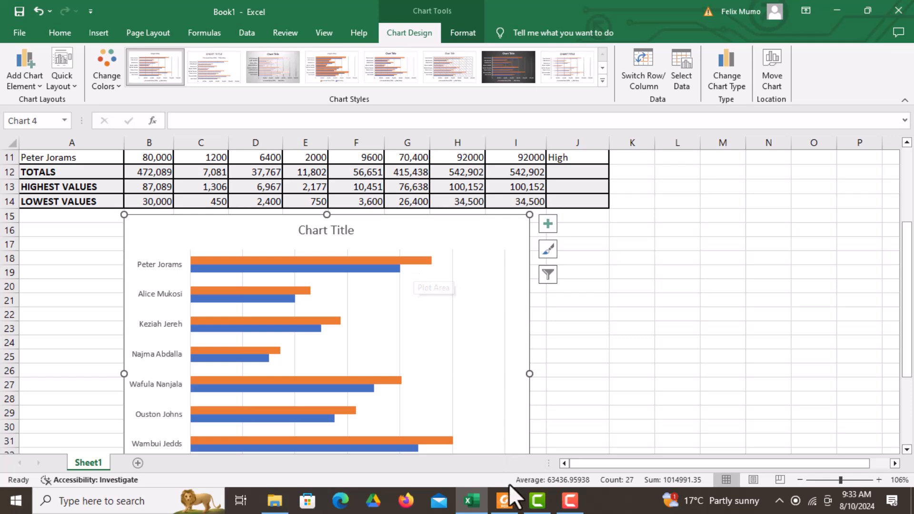
Step: Cut the bar chart from Sheet1 and paste it at cell B2 of a new worksheet, using the destination theme
{"action": "left_click", "coordinate": [504, 500]}
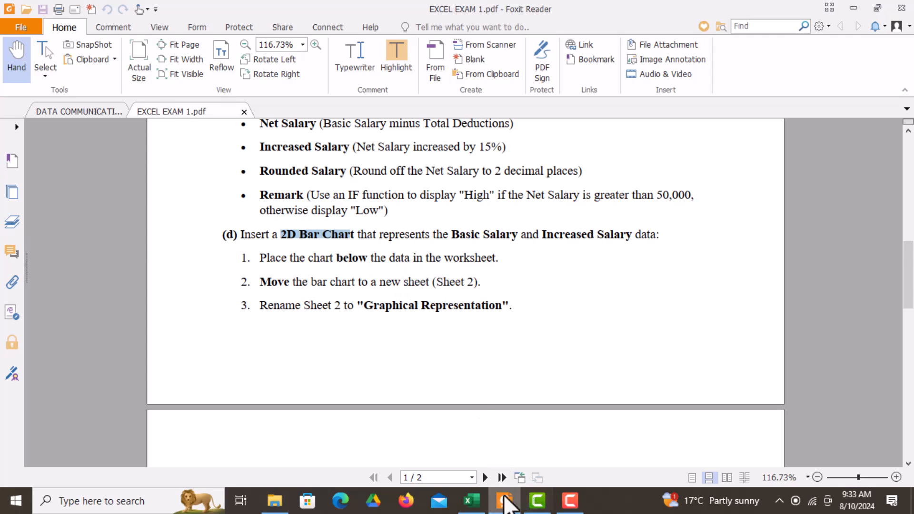
{"action": "left_click", "coordinate": [471, 501]}
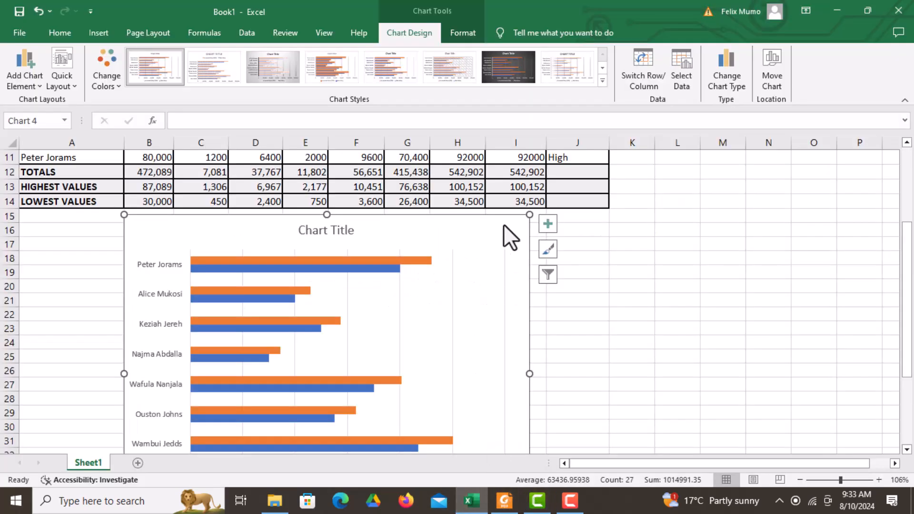
{"action": "left_click", "coordinate": [602, 355]}
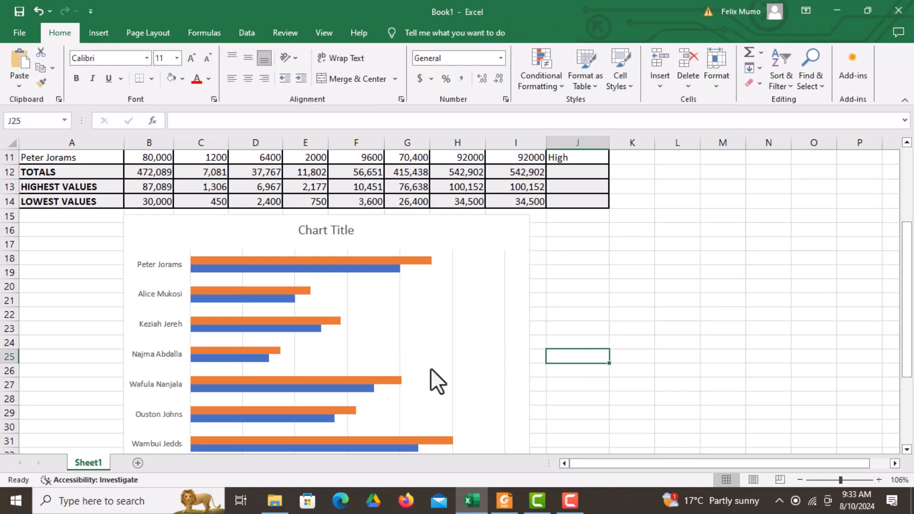
{"action": "left_click", "coordinate": [487, 222]}
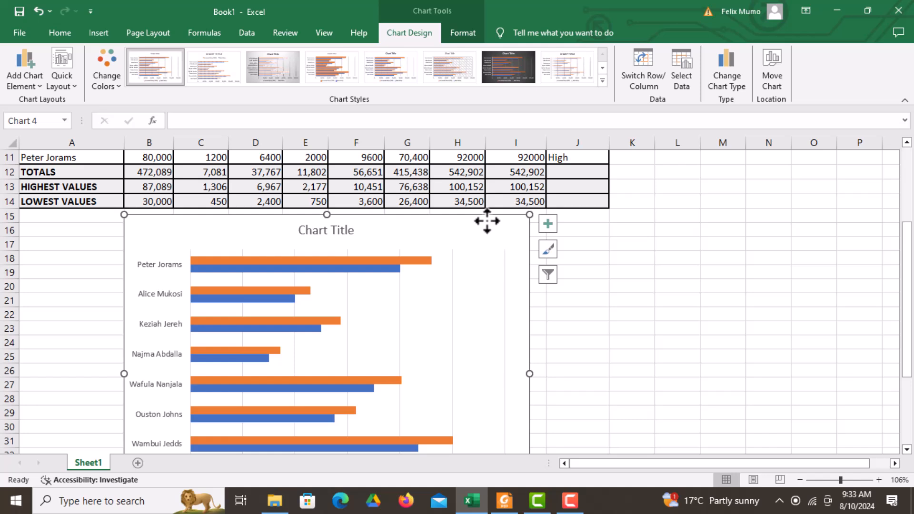
{"action": "right_click", "coordinate": [486, 221]}
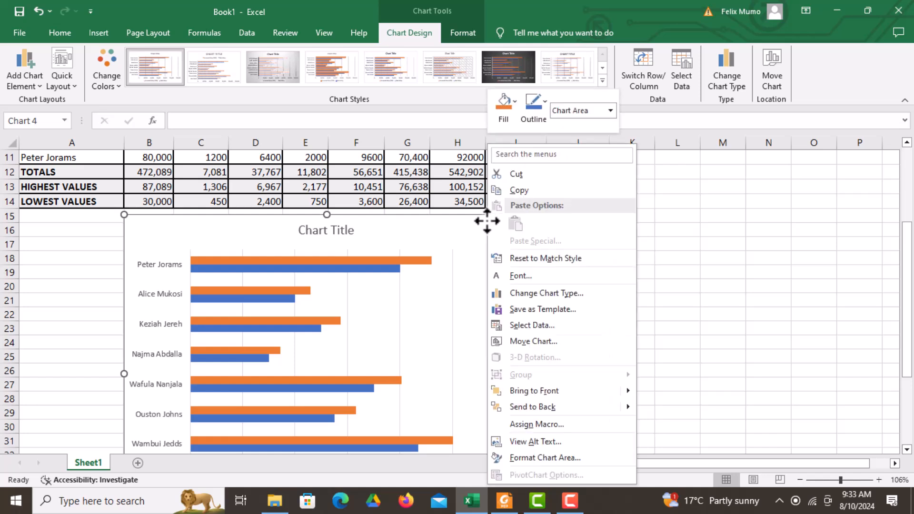
{"action": "left_click", "coordinate": [533, 176]}
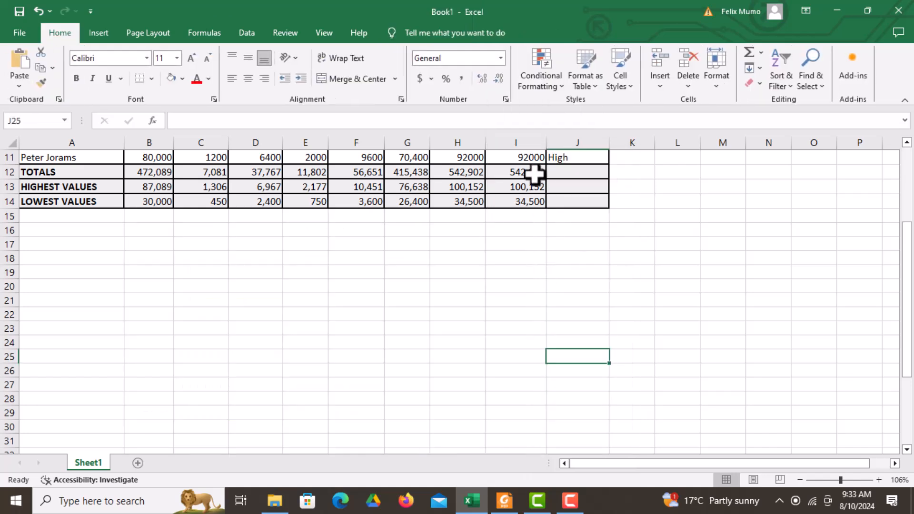
{"action": "left_click", "coordinate": [138, 463]}
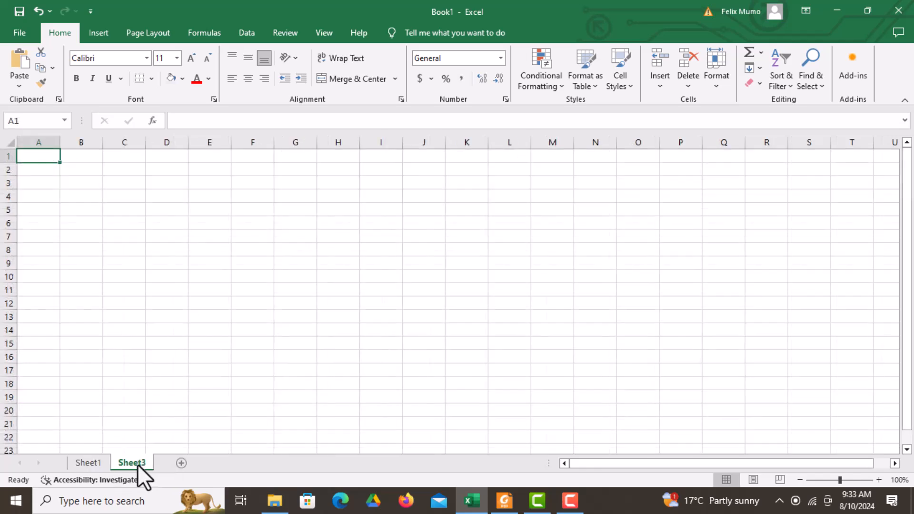
{"action": "right_click", "coordinate": [65, 170]}
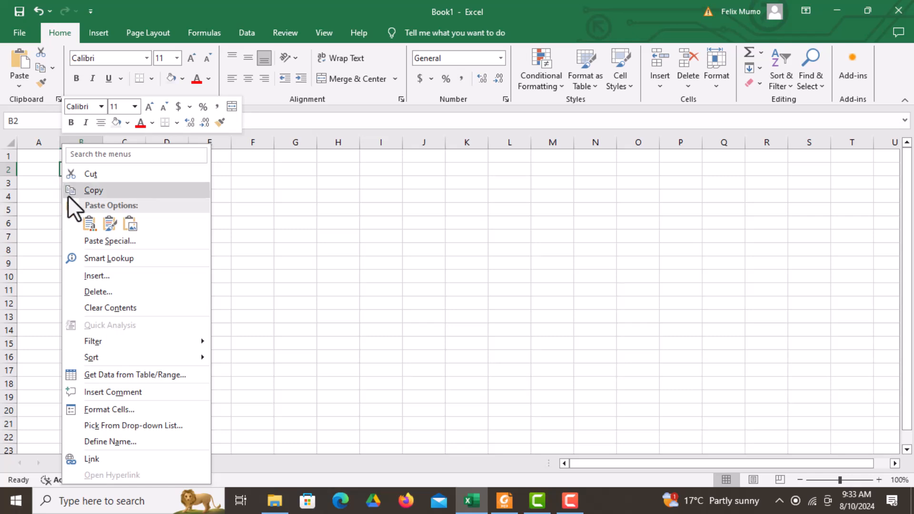
{"action": "left_click", "coordinate": [83, 222]}
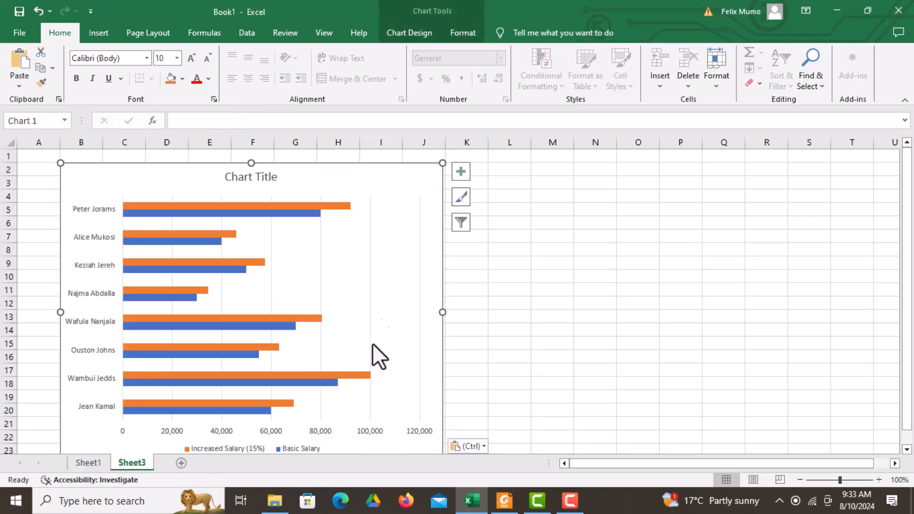
{"action": "left_click", "coordinate": [500, 304]}
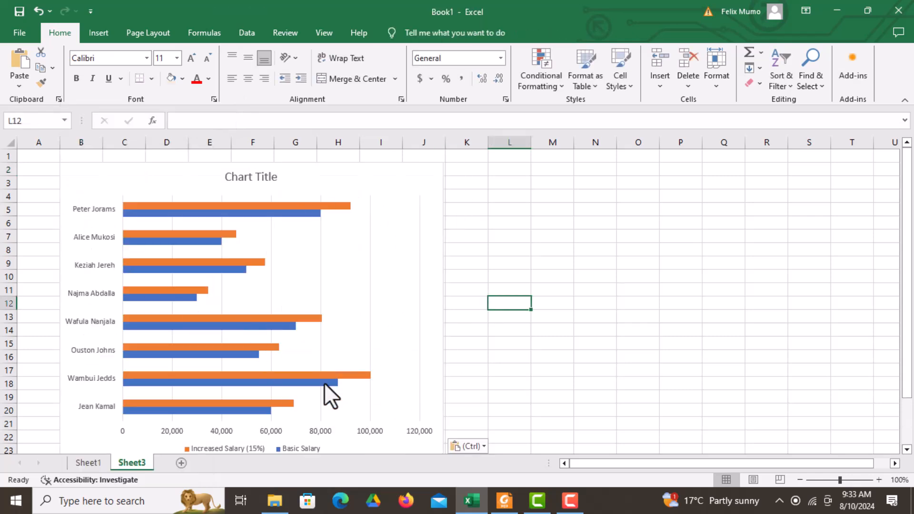
Step: Check the required sheet name in EXCEL EXAM 1.pdf and rename the new chart sheet as Graphical Representation
{"action": "left_click", "coordinate": [503, 500]}
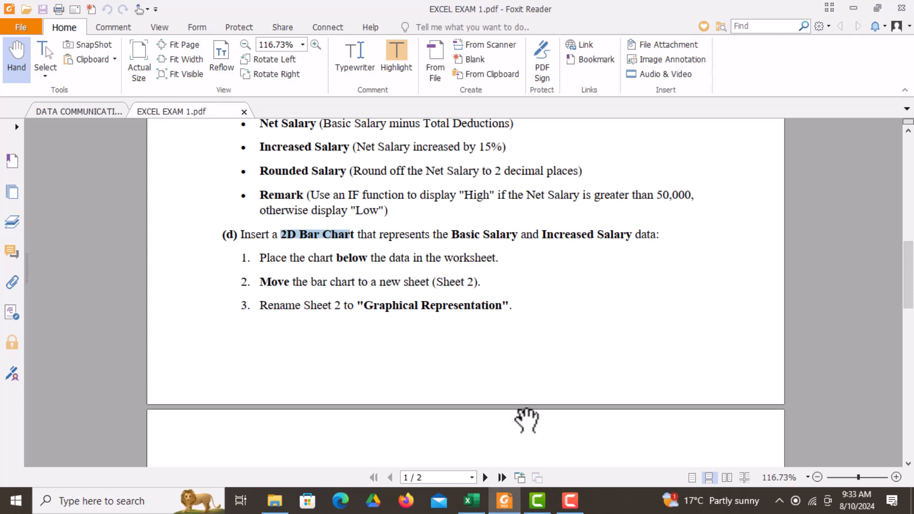
{"action": "left_click", "coordinate": [471, 500]}
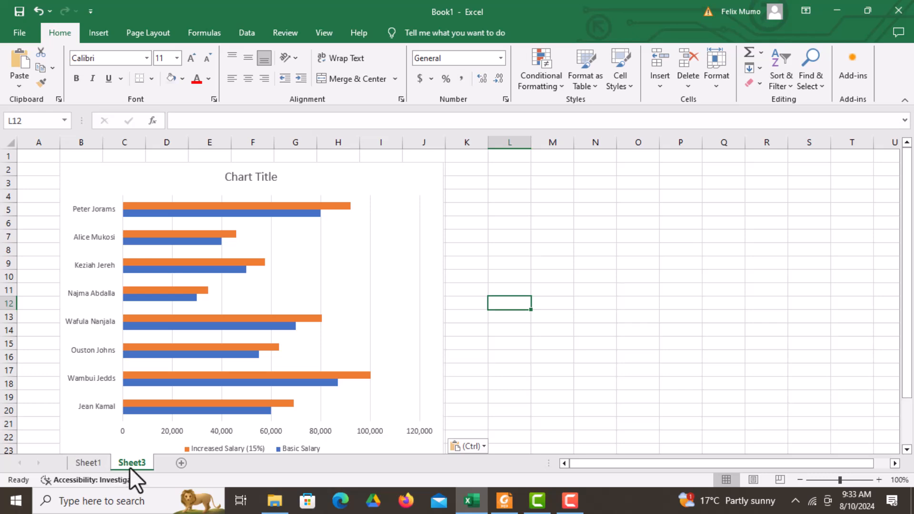
{"action": "right_click", "coordinate": [138, 458]}
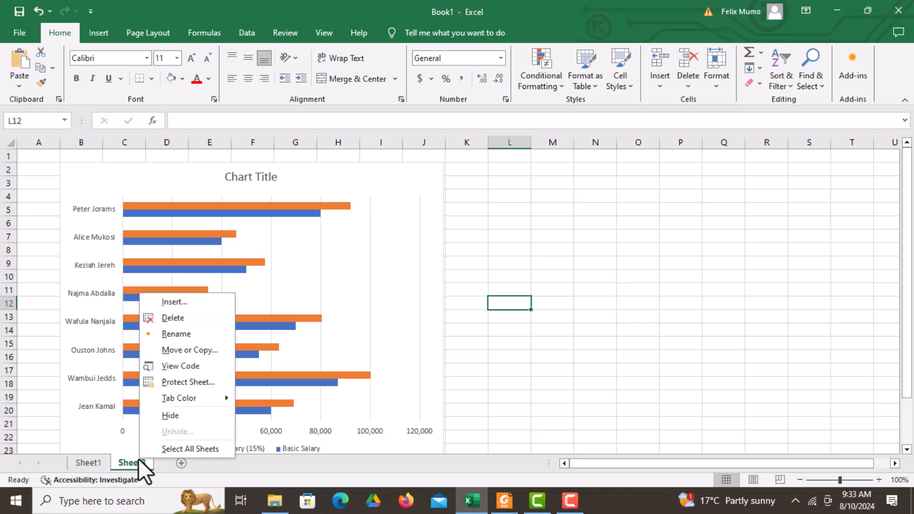
{"action": "left_click", "coordinate": [177, 334]}
{"action": "left_click", "coordinate": [210, 501]}
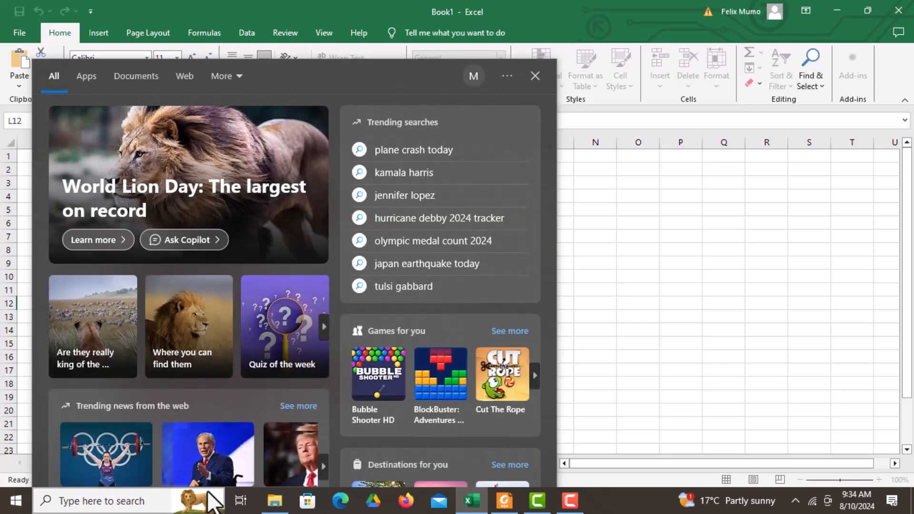
{"action": "left_click", "coordinate": [608, 292]}
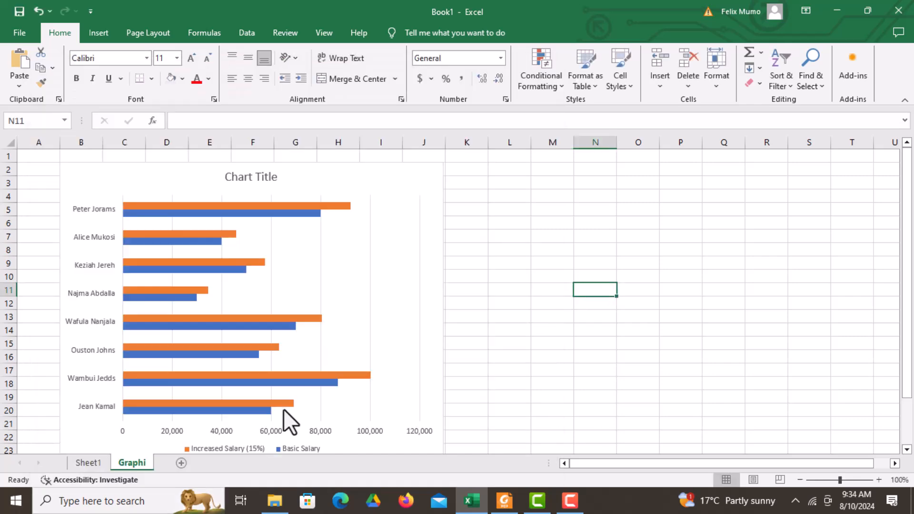
{"action": "double_click", "coordinate": [143, 463]}
{"action": "left_click", "coordinate": [145, 466]}
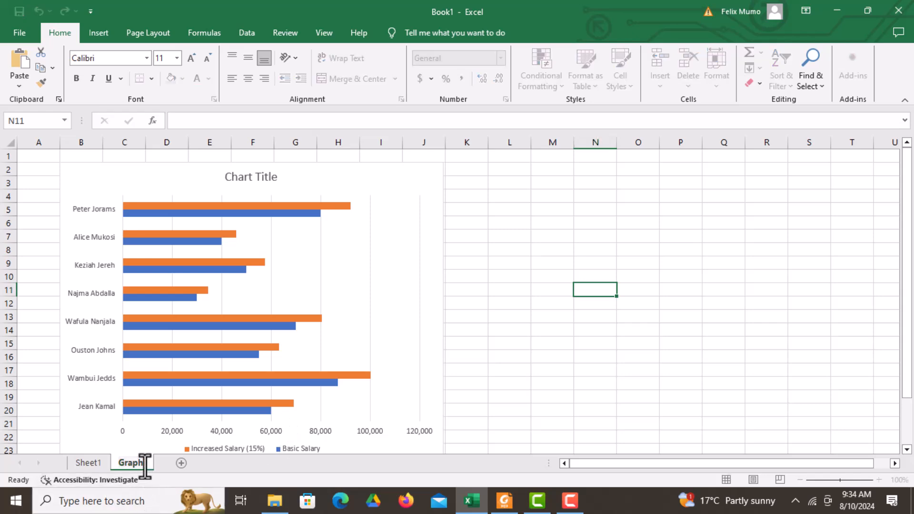
{"action": "type", "text": "cal Re"}
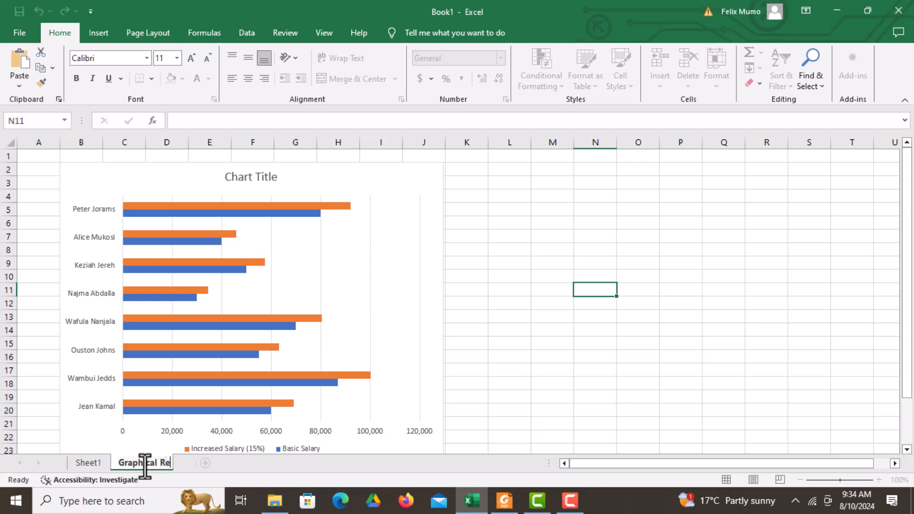
{"action": "type", "text": "prese"}
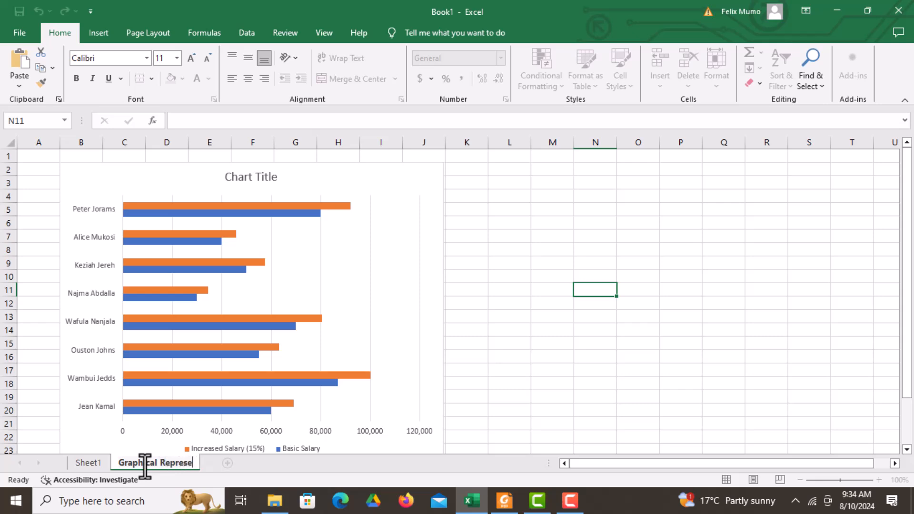
{"action": "type", "text": "ntation"}
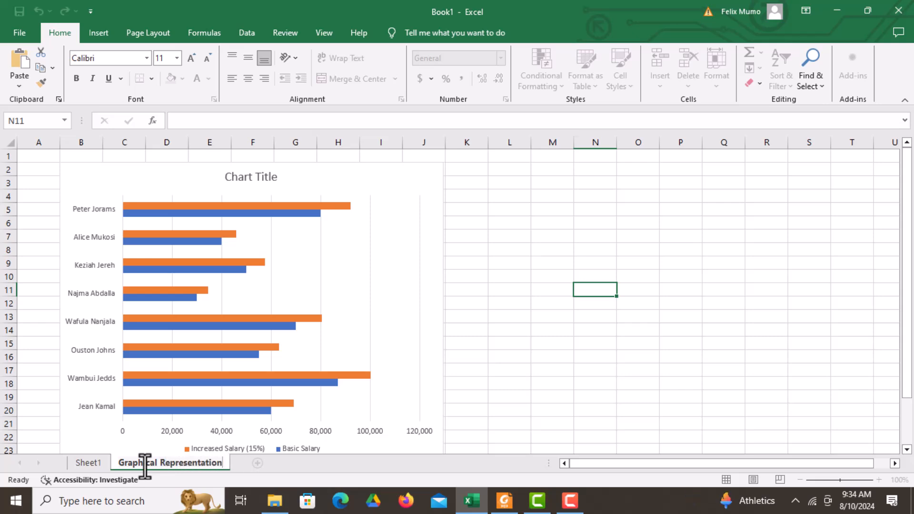
{"action": "key", "text": "Return"}
{"action": "left_click", "coordinate": [447, 339]}
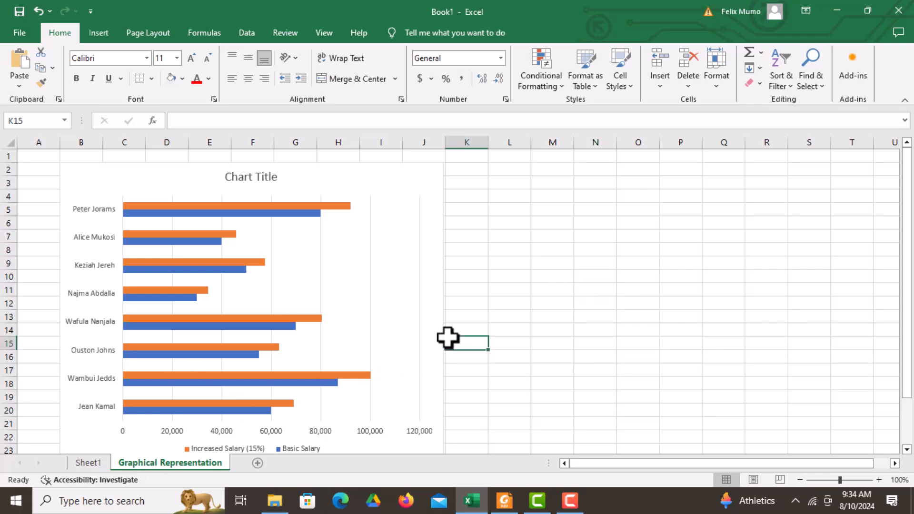
Step: Switch to EXCEL EXAM 1.pdf in Foxit Reader and read the printing instructions in part (e)
{"action": "left_click", "coordinate": [478, 499]}
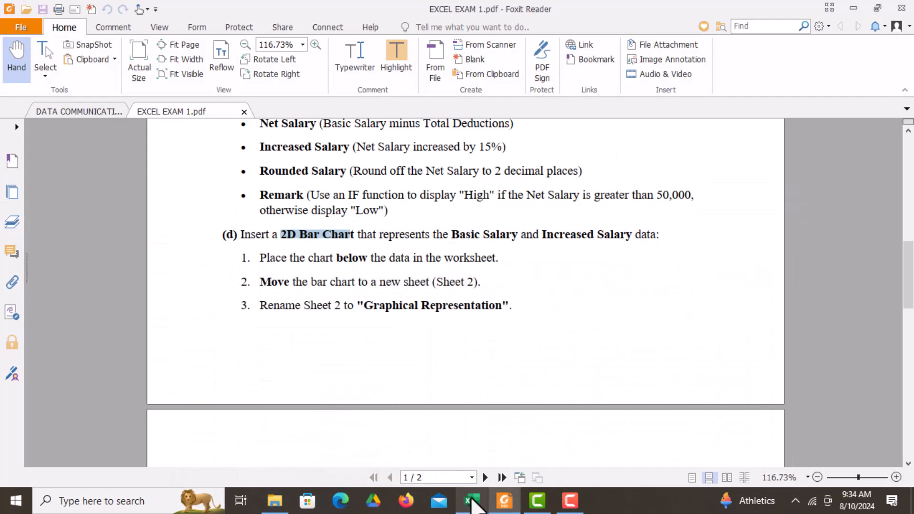
{"action": "scroll", "coordinate": [496, 318], "scroll_direction": "down", "scroll_amount": 3}
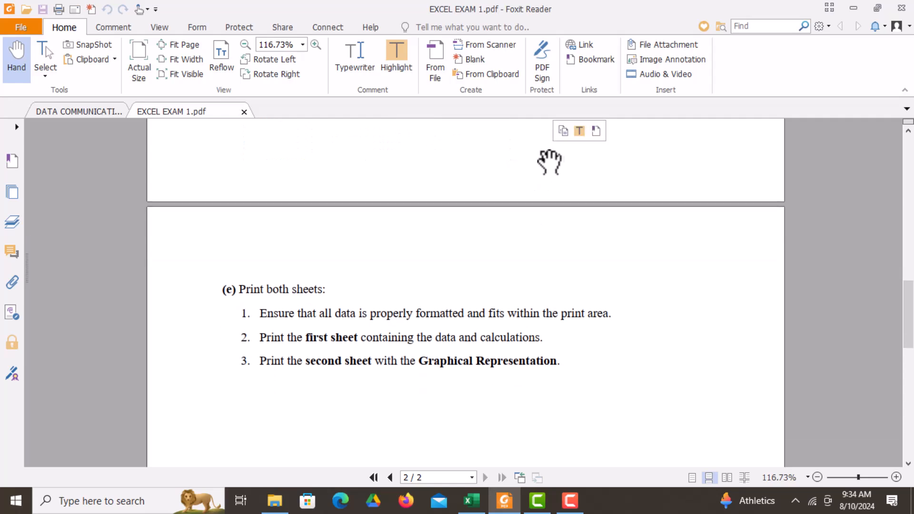